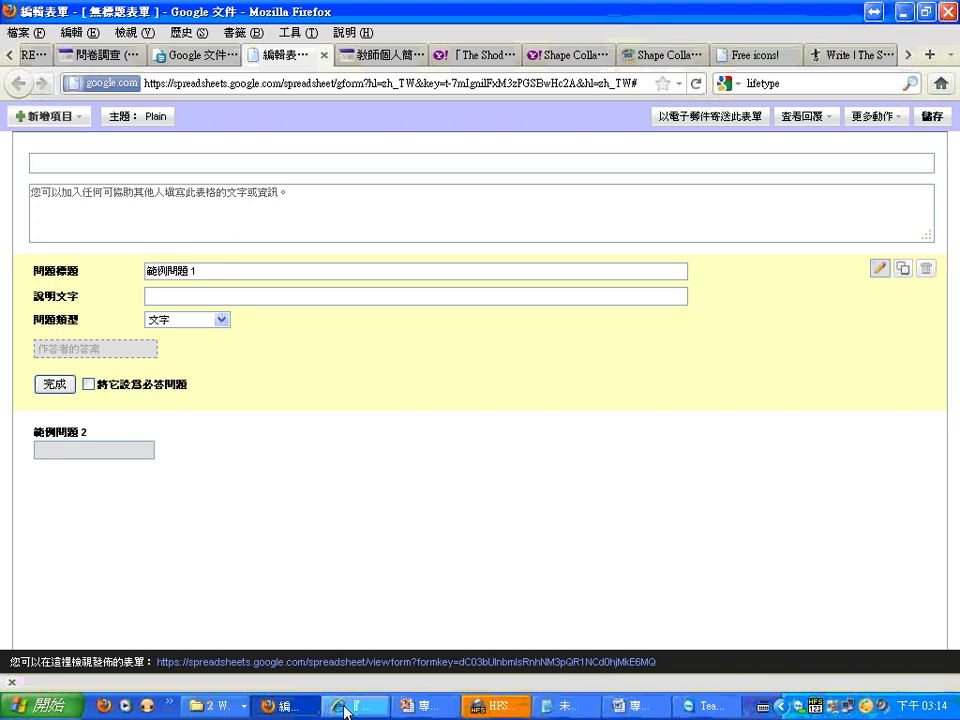
Open the Word document 100年度共通性研習問卷調查.doc from the 問卷範例 folder
click(222, 706)
click(233, 660)
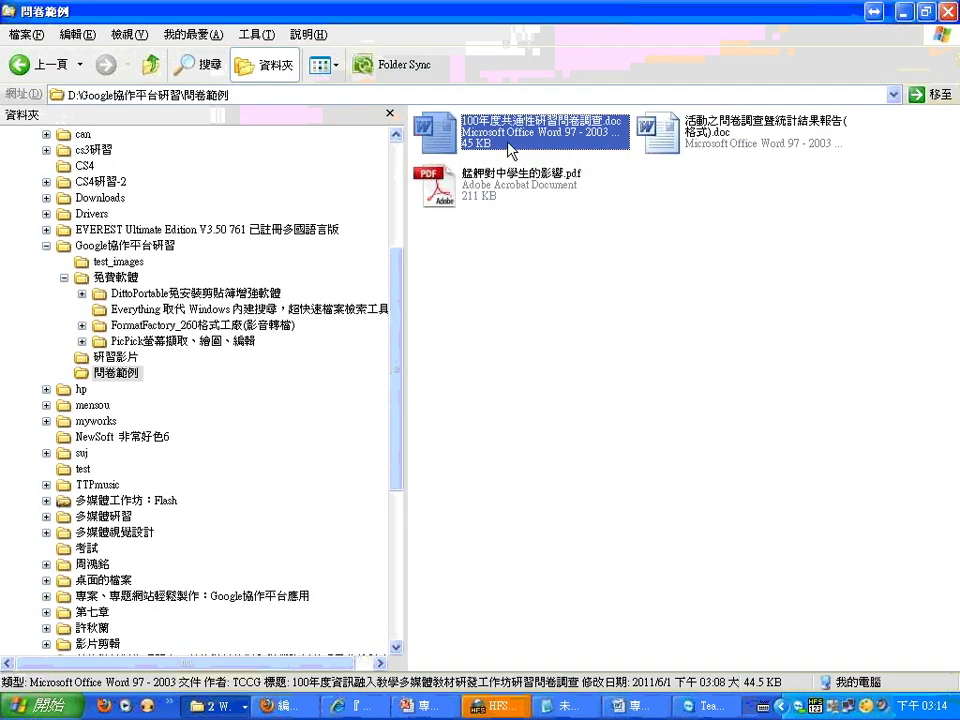
double_click(420, 98)
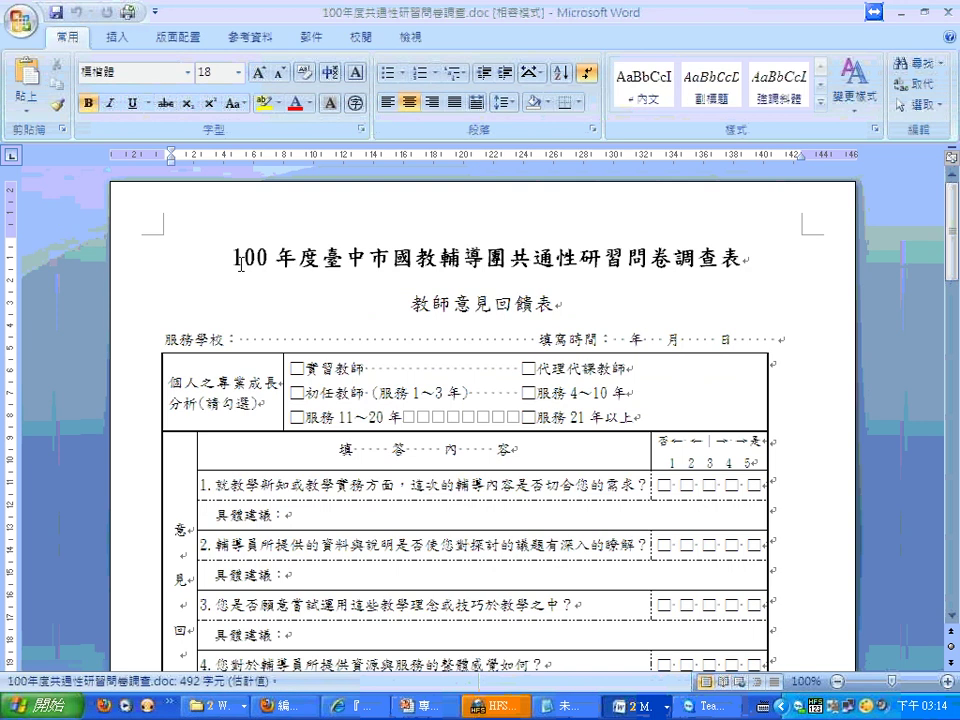
Copy the heading 100年度臺中市國教輔導團共通性研習問卷調查表 from Word into the Google form's title and activate the form's description field
drag(231, 257, 735, 260)
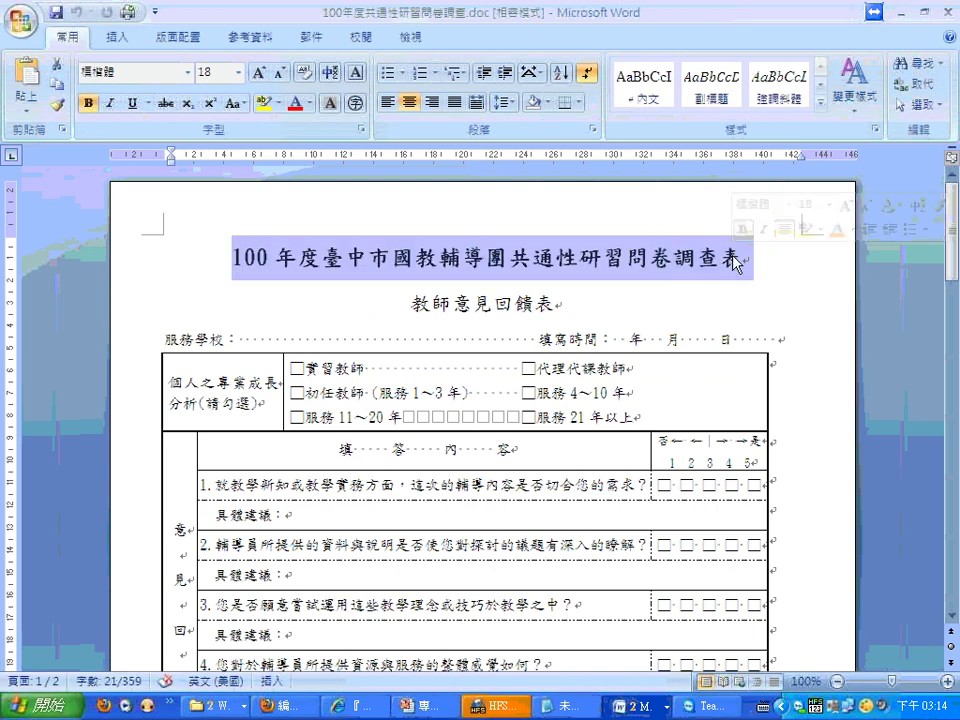
key(alt+Tab)
key(alt+Tab)
key(alt+Tab)
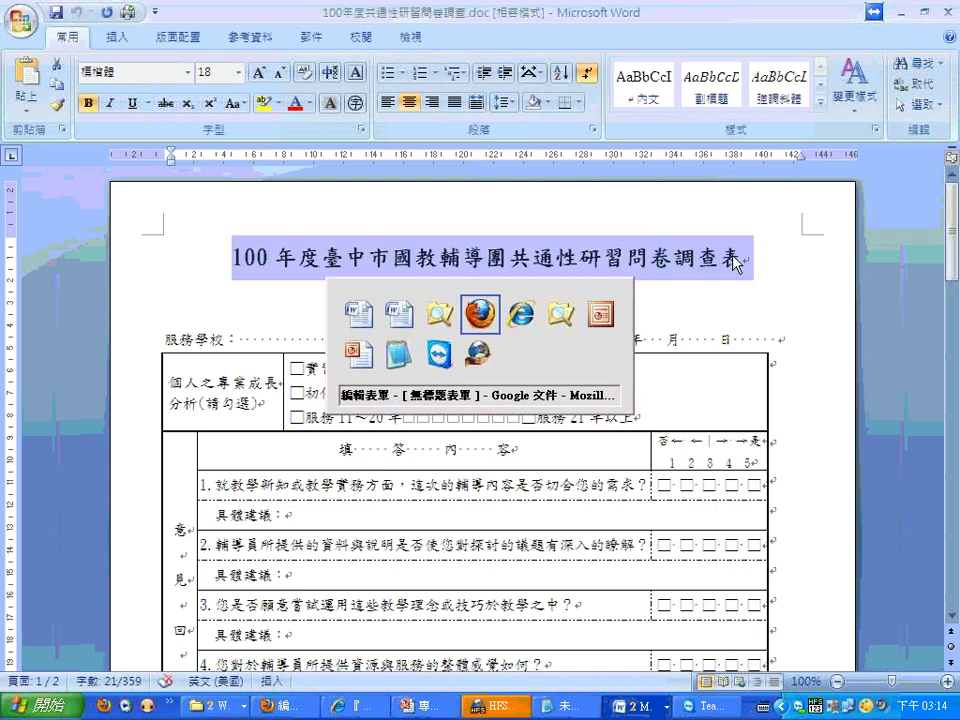
text(100年度臺中市國教輔導團共通性研習問卷調查表)
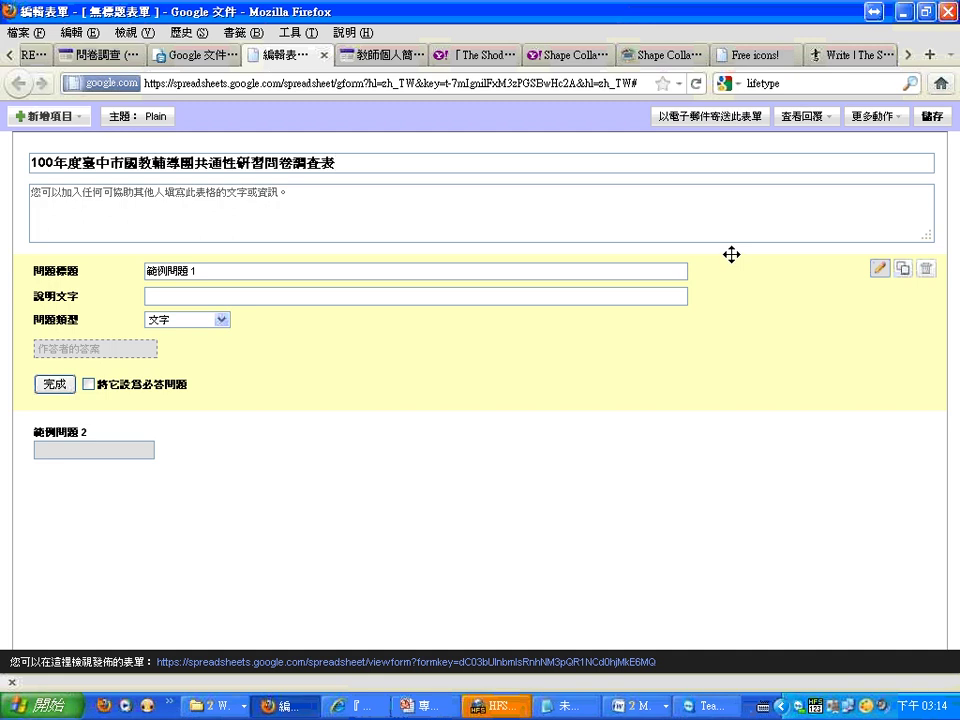
click(379, 221)
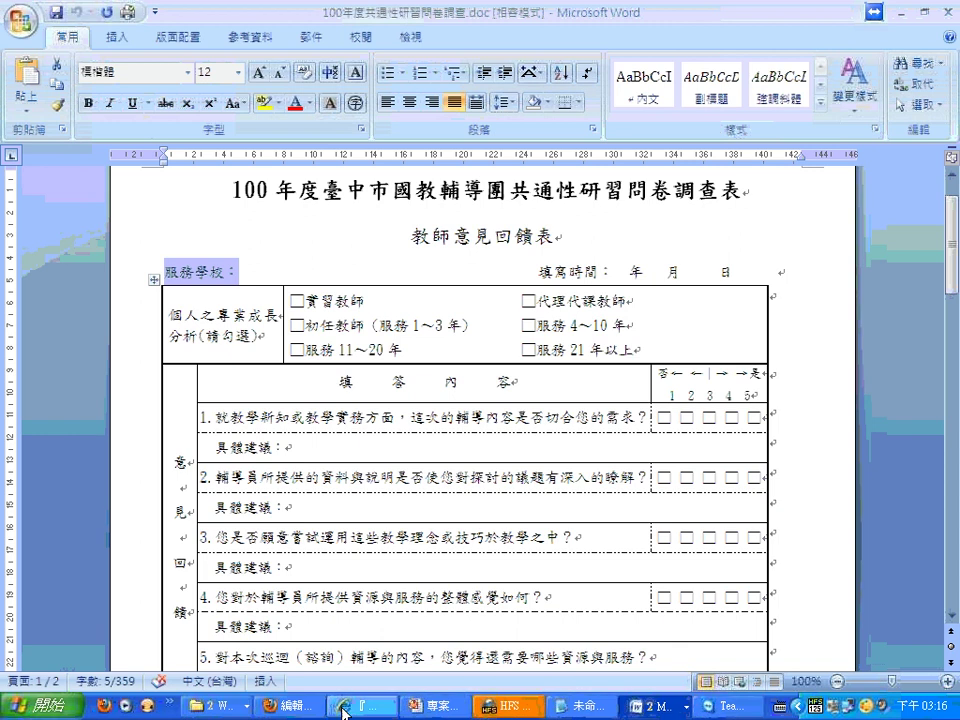
Switch to the Google form, retitle the first sample question as 服務學校： and make it required
click(281, 706)
click(204, 270)
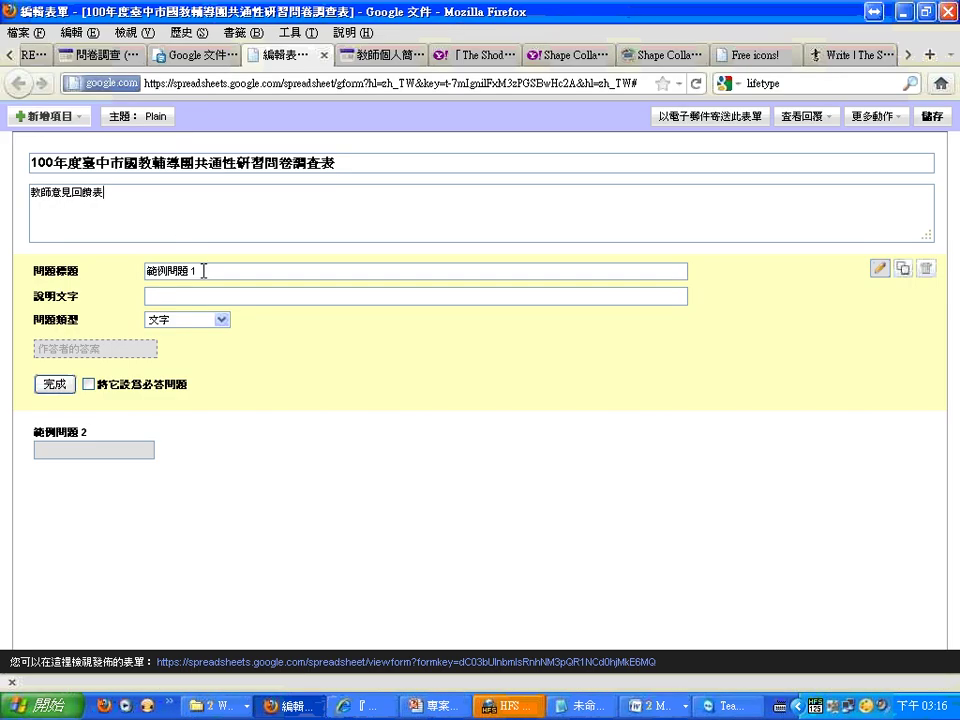
drag(196, 270, 117, 271)
text(服務學校：)
click(88, 384)
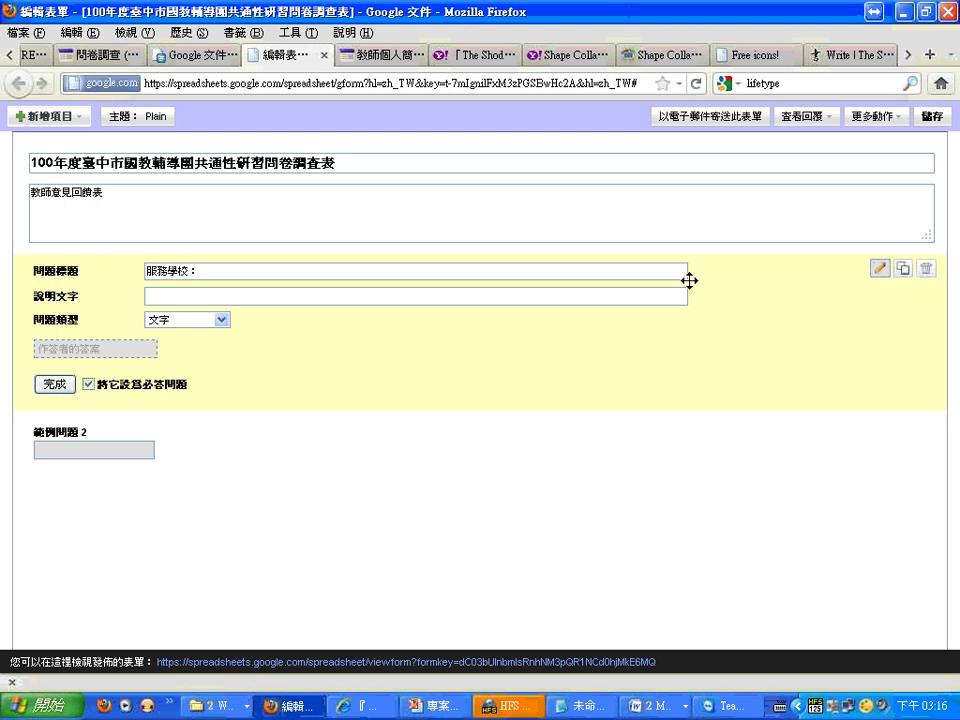
Open the second sample question for editing and replace its title with 填寫時間 copied from the Word questionnaire
mouse_move(203, 465)
mouse_move(319, 456)
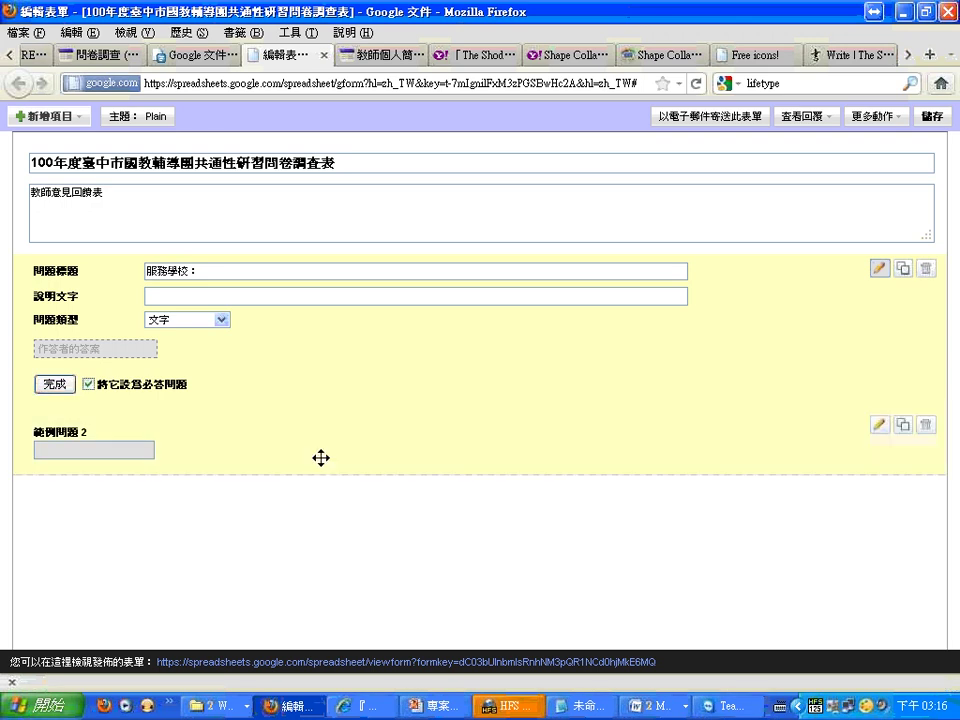
click(879, 424)
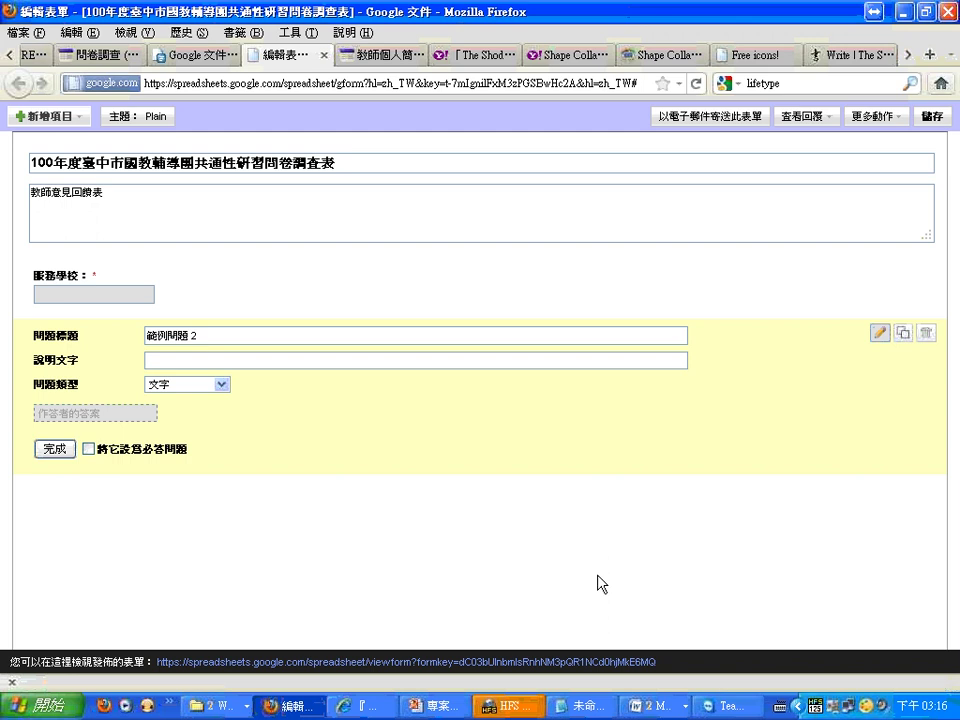
click(659, 708)
click(677, 665)
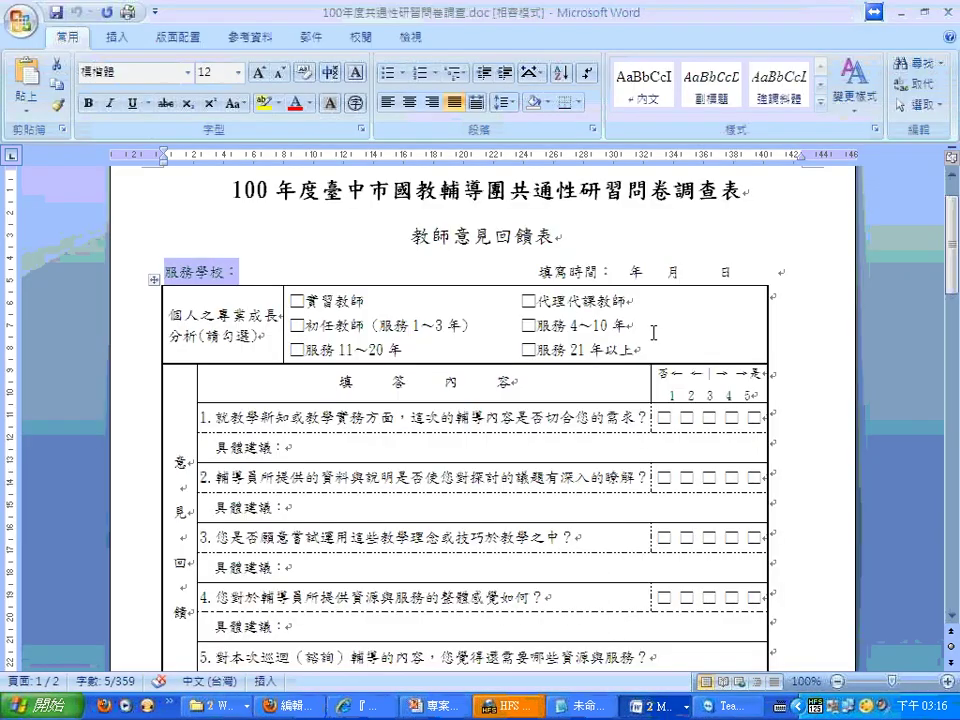
drag(540, 271, 603, 271)
key(ctrl+c)
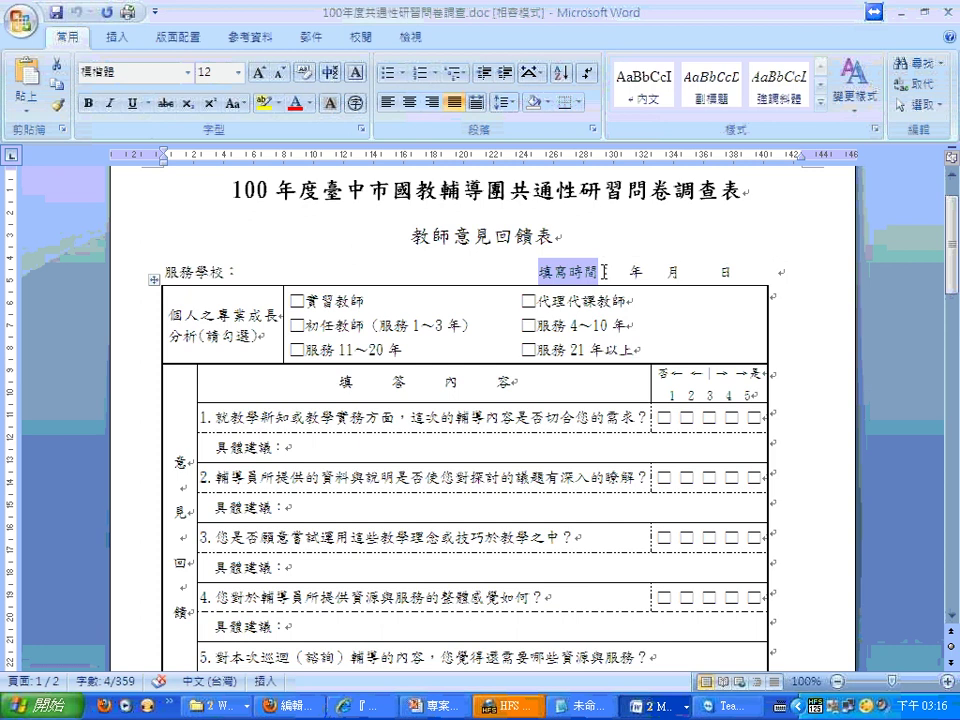
key(alt+Tab)
triple_click(195, 334)
key(ctrl+v)
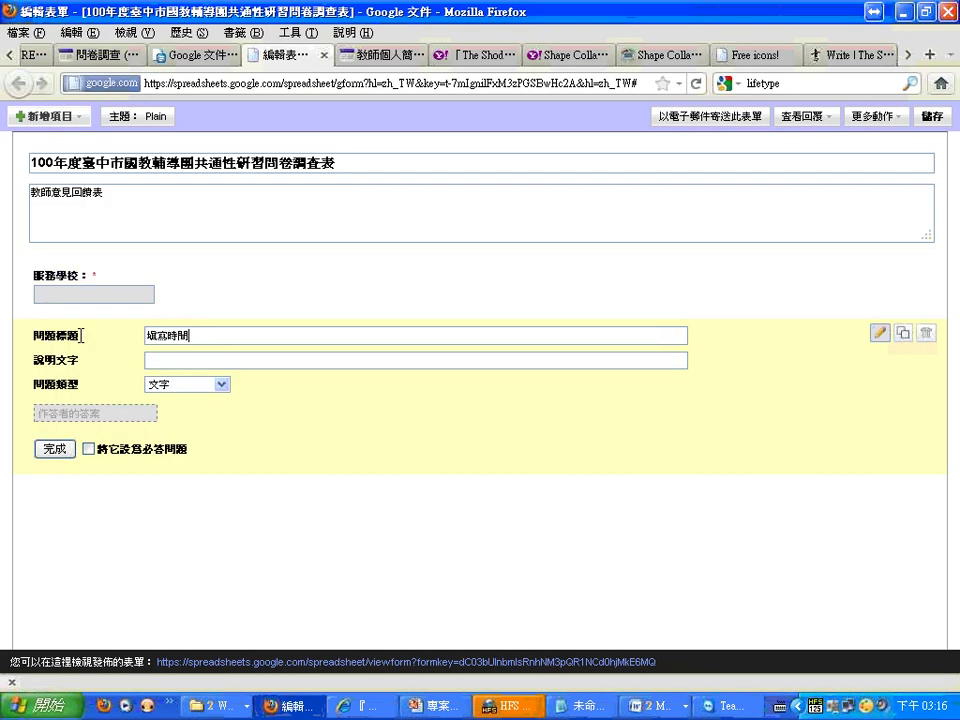
Review the available question types for the 填寫時間 question and make it a required question
click(222, 385)
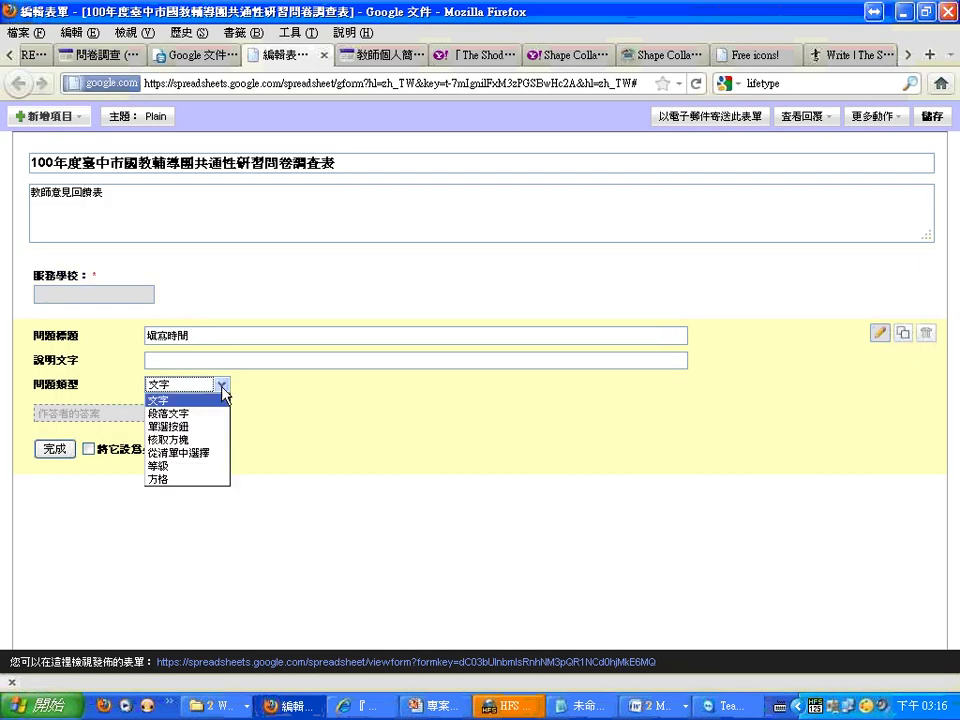
click(222, 360)
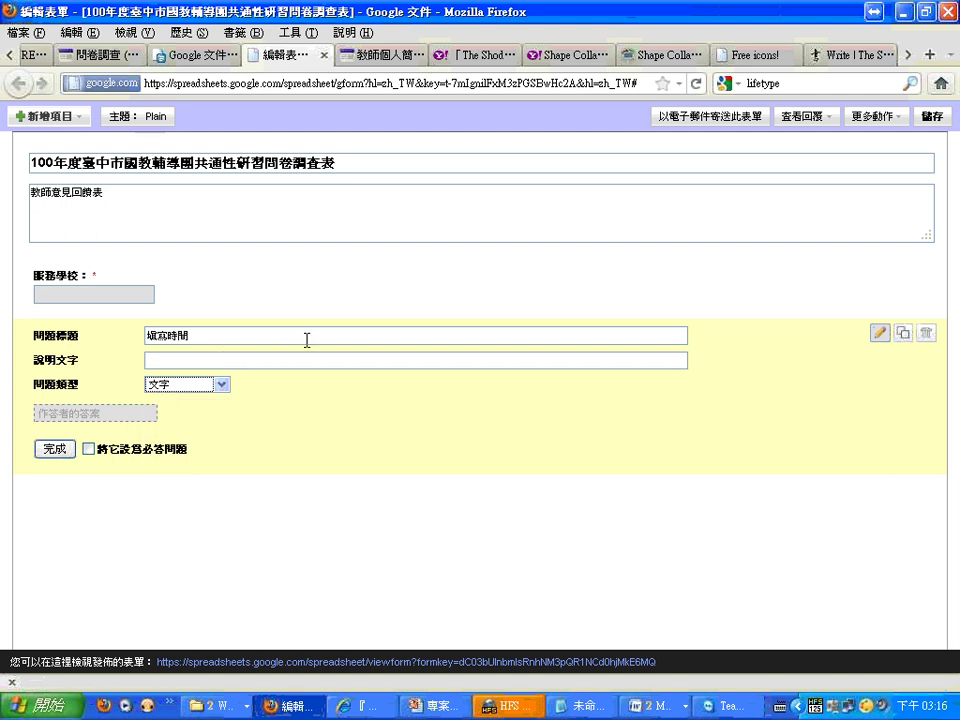
click(89, 451)
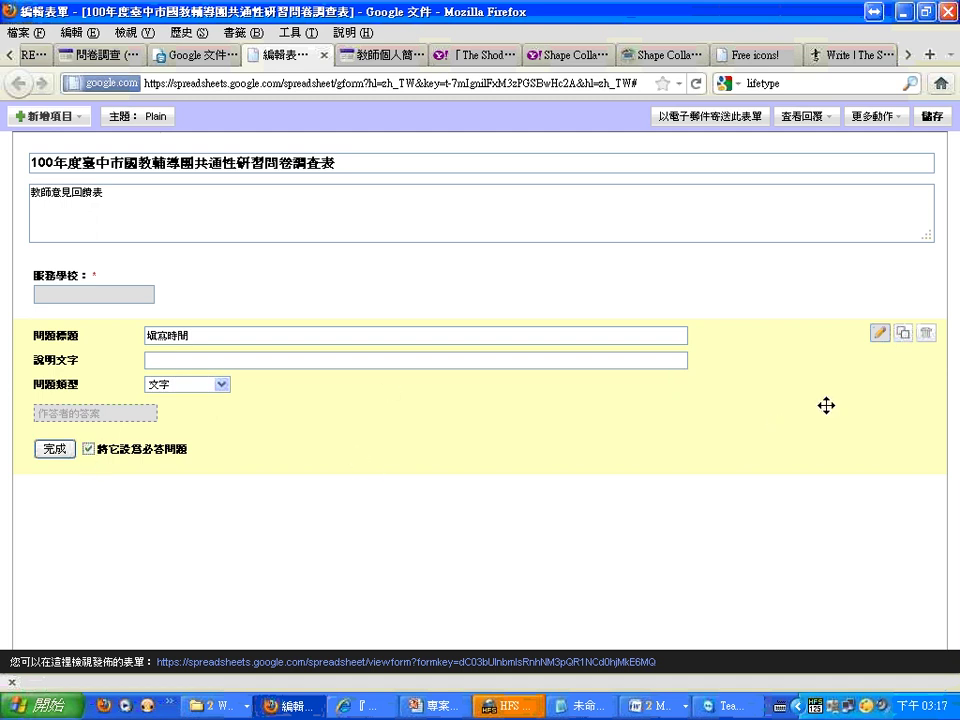
Add a checkbox (核取方塊) question to the form and title it 個人之專業成長 分析(請勾選), copied from the Word questionnaire
click(58, 120)
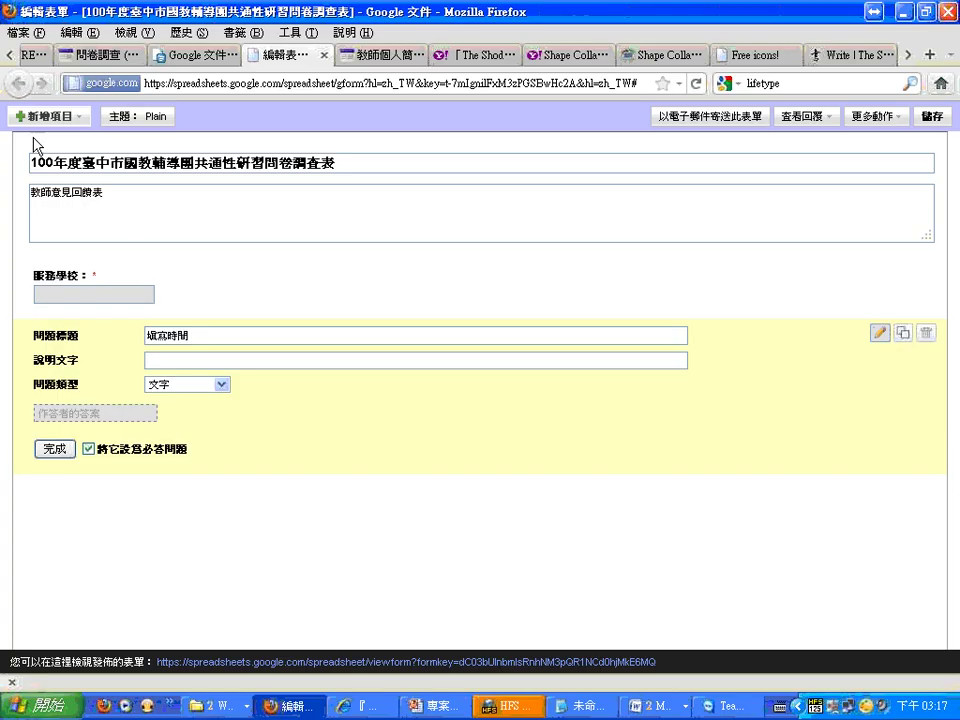
click(42, 118)
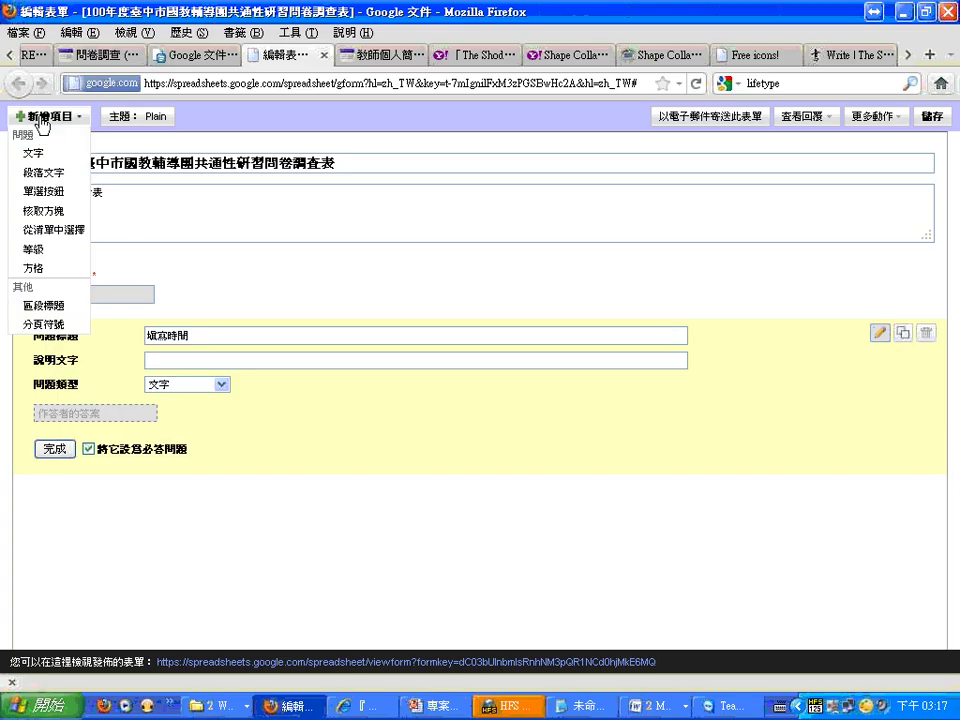
click(52, 212)
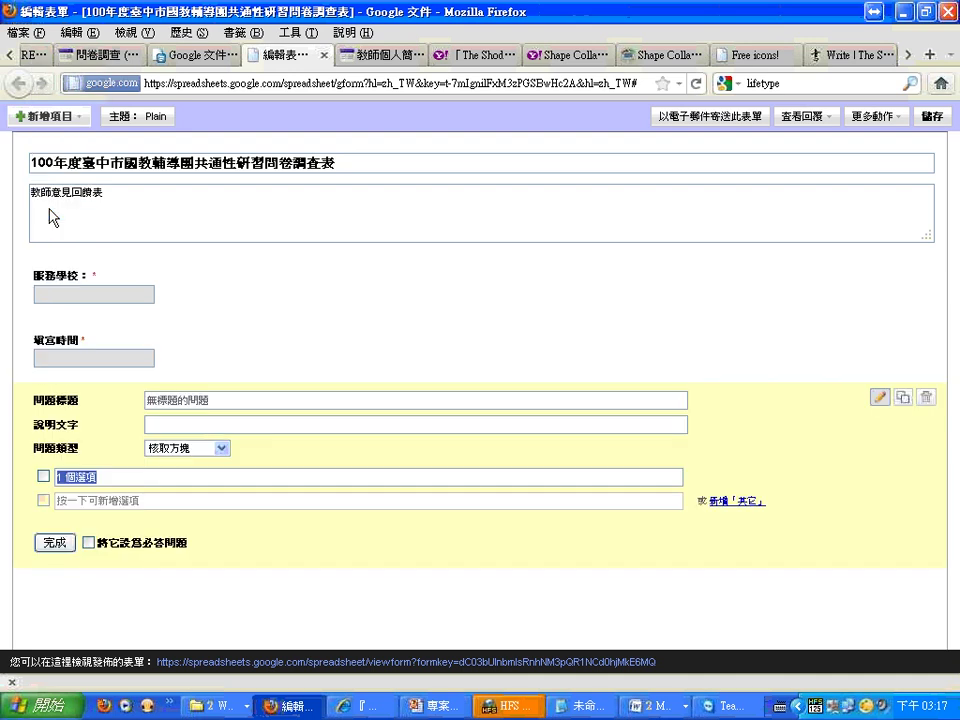
key(alt+Tab)
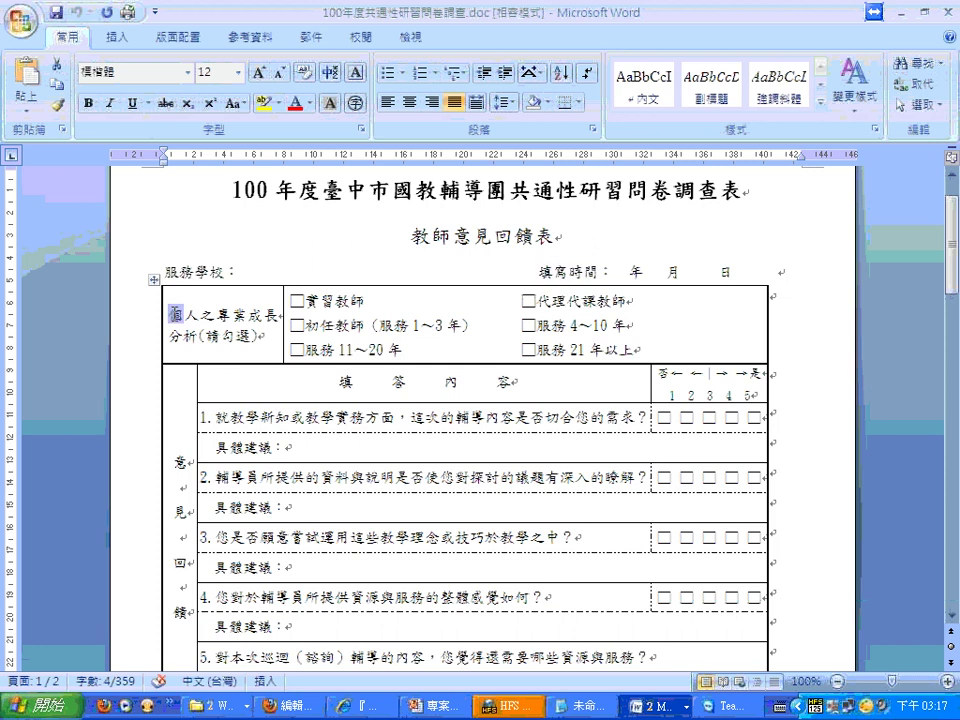
triple_click(224, 323)
drag(224, 323, 258, 340)
key(alt+Tab)
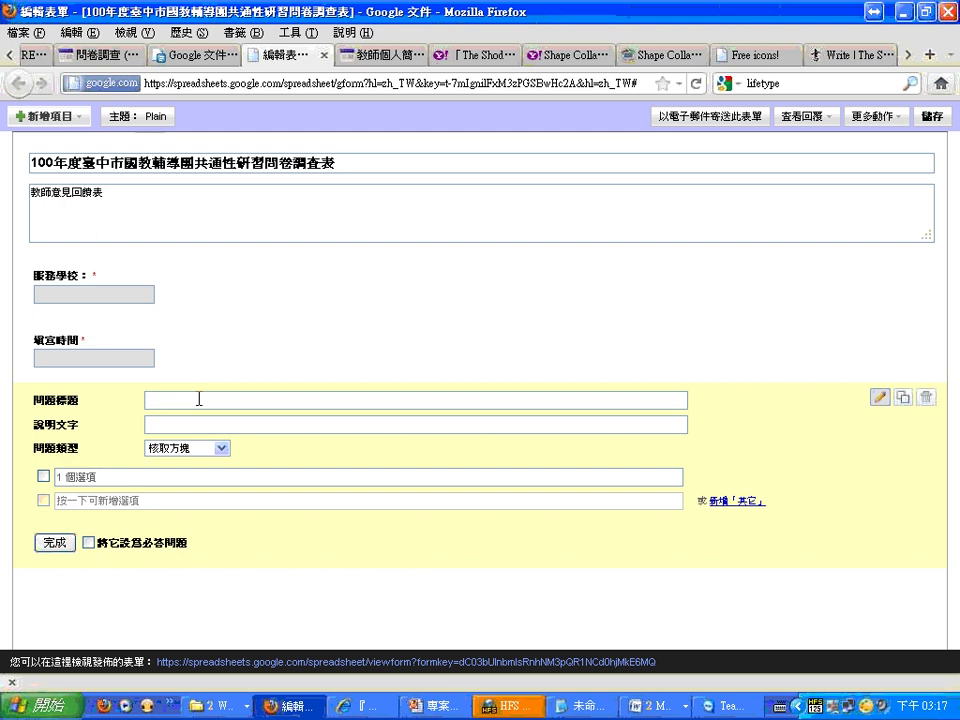
click(199, 399)
text(個人之專業成長 分析(請勾選))
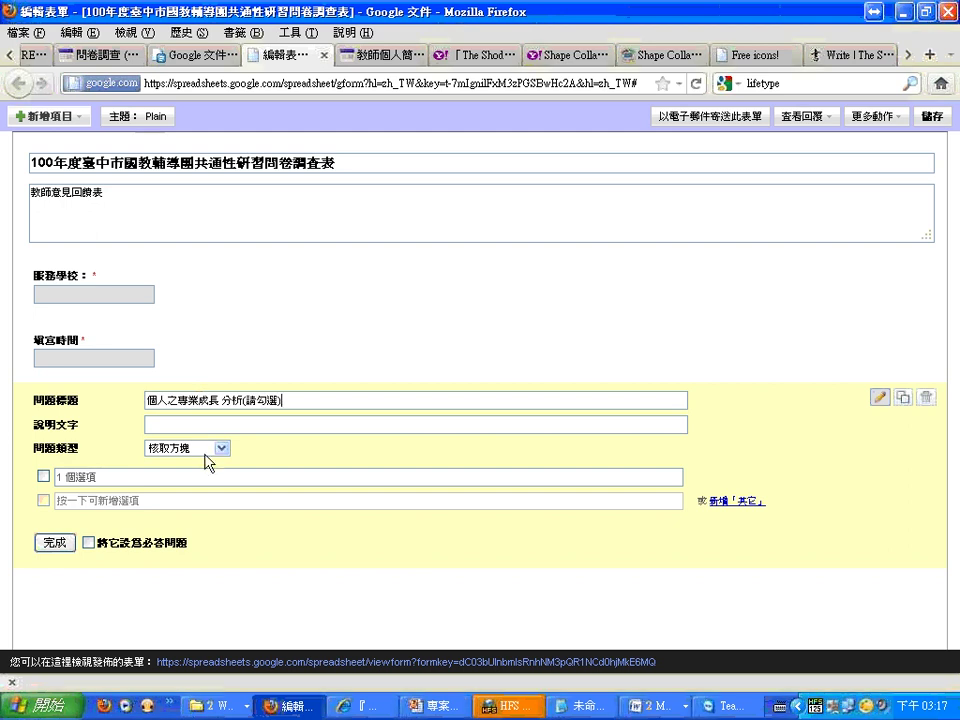
Set the checkbox question's first option to 實習教師, copied from the Word questionnaire
click(131, 479)
key(alt+Tab)
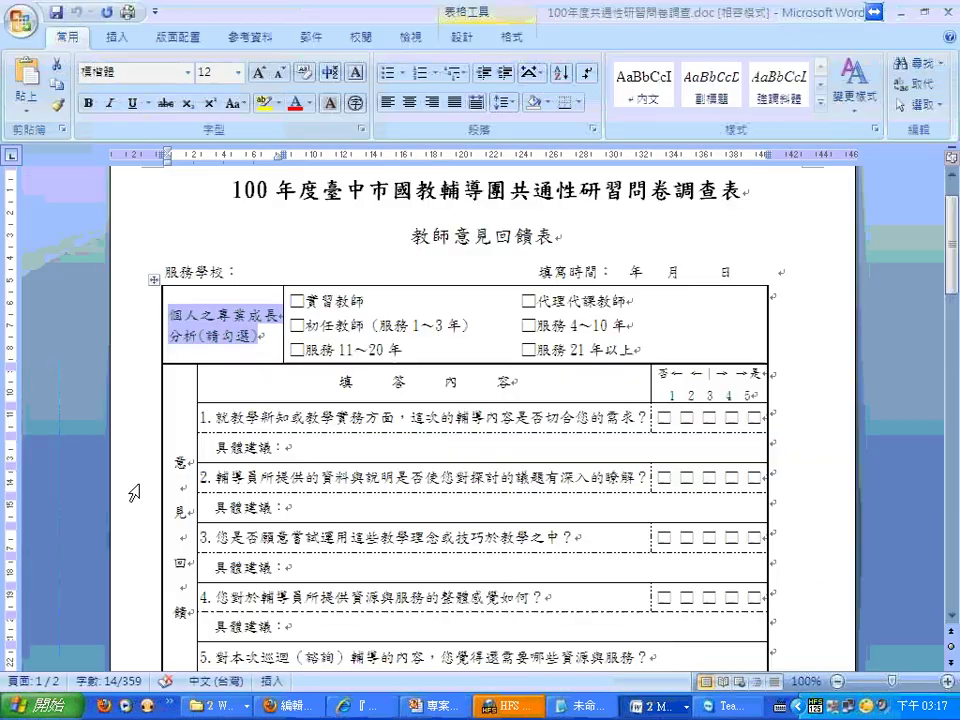
drag(306, 300, 364, 300)
key(ctrl+c)
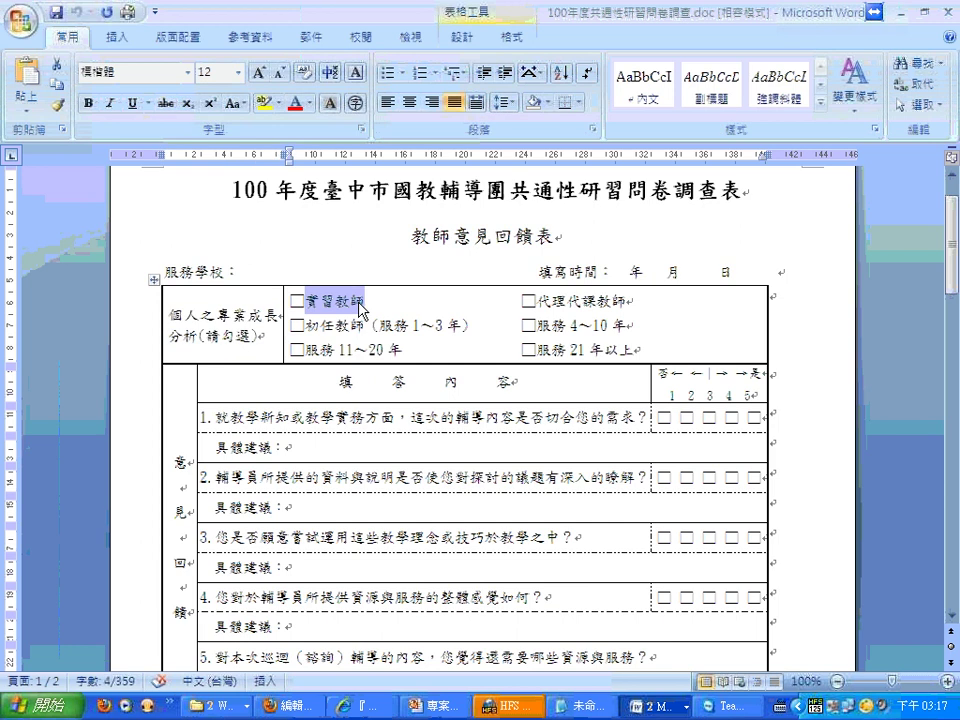
key(alt+Tab)
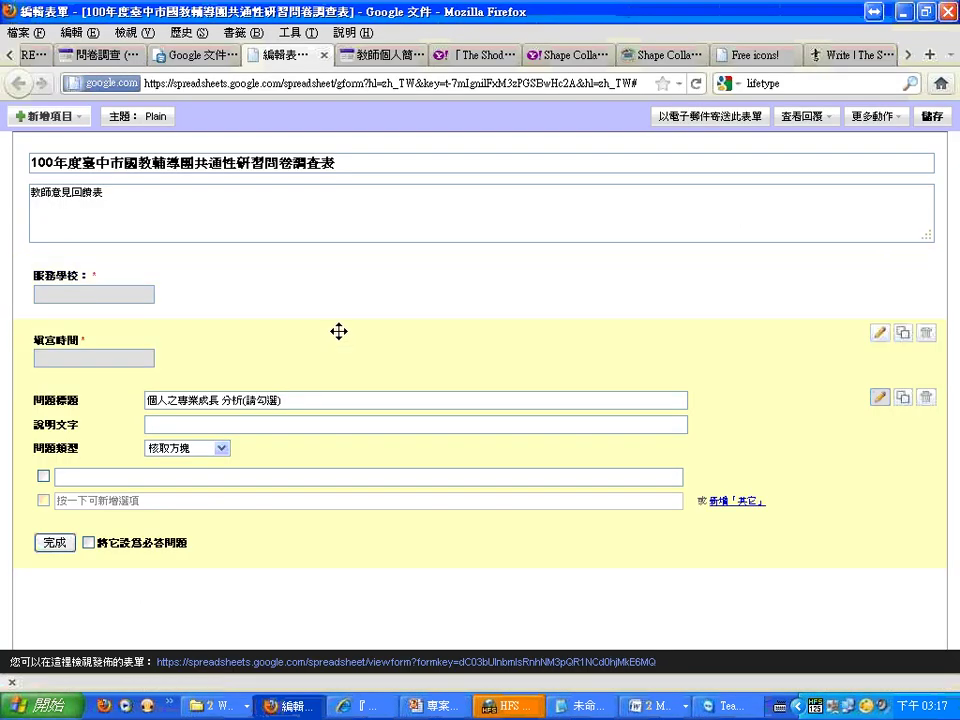
key(ctrl+v)
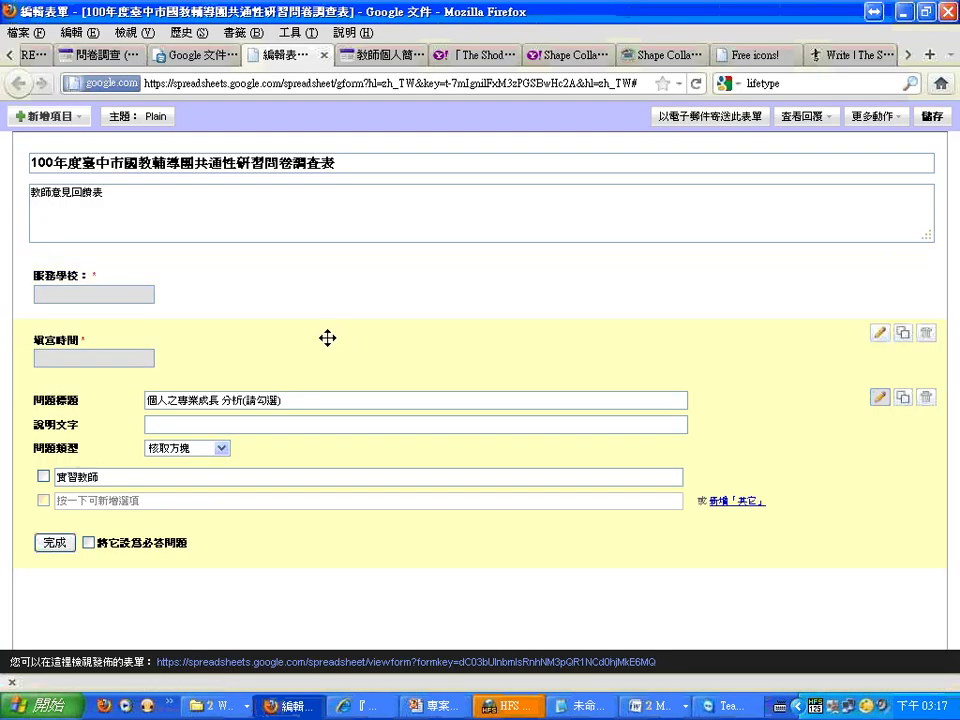
Add a second option, 初任教師 (服務1～3年), to the checkbox question by copying it from Word
click(170, 502)
key(alt+Tab)
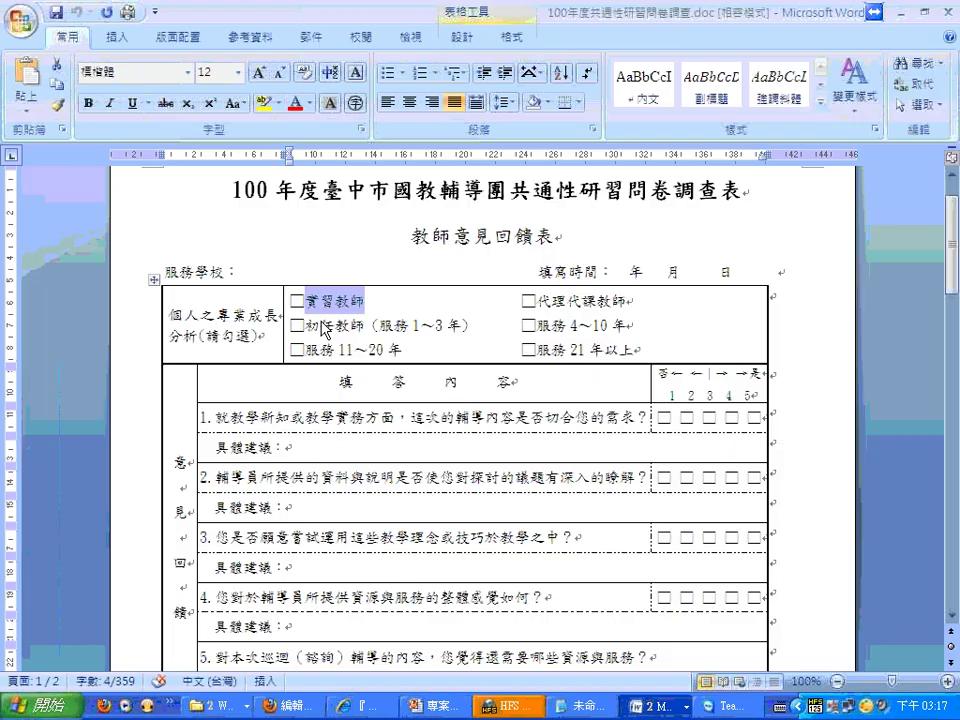
drag(303, 325, 461, 335)
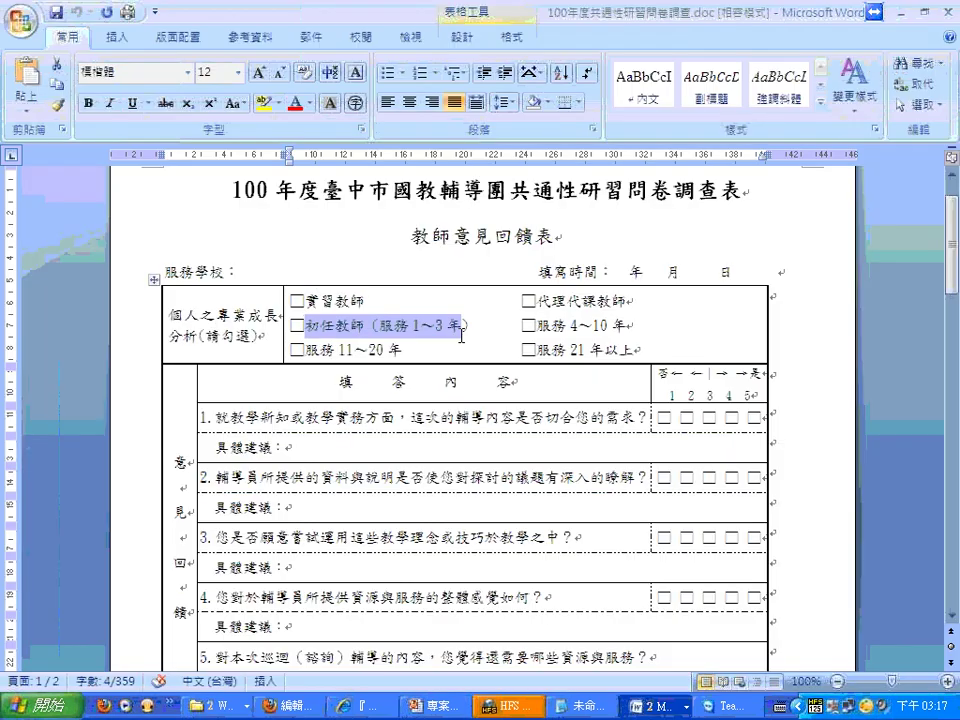
key(alt+Tab)
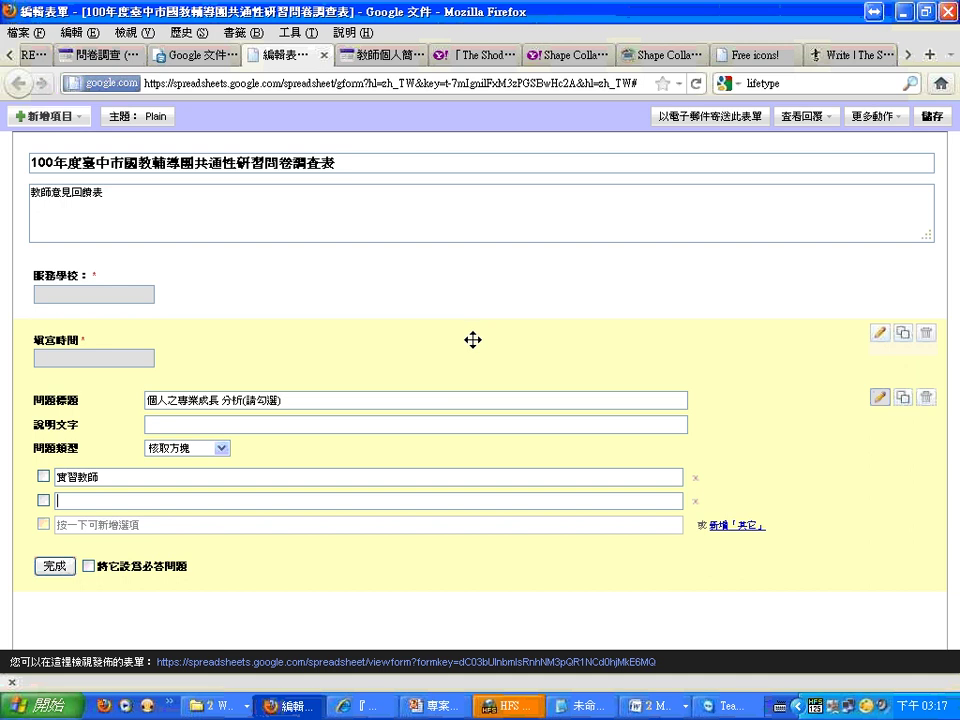
text(初任教師 (服務1～3年))
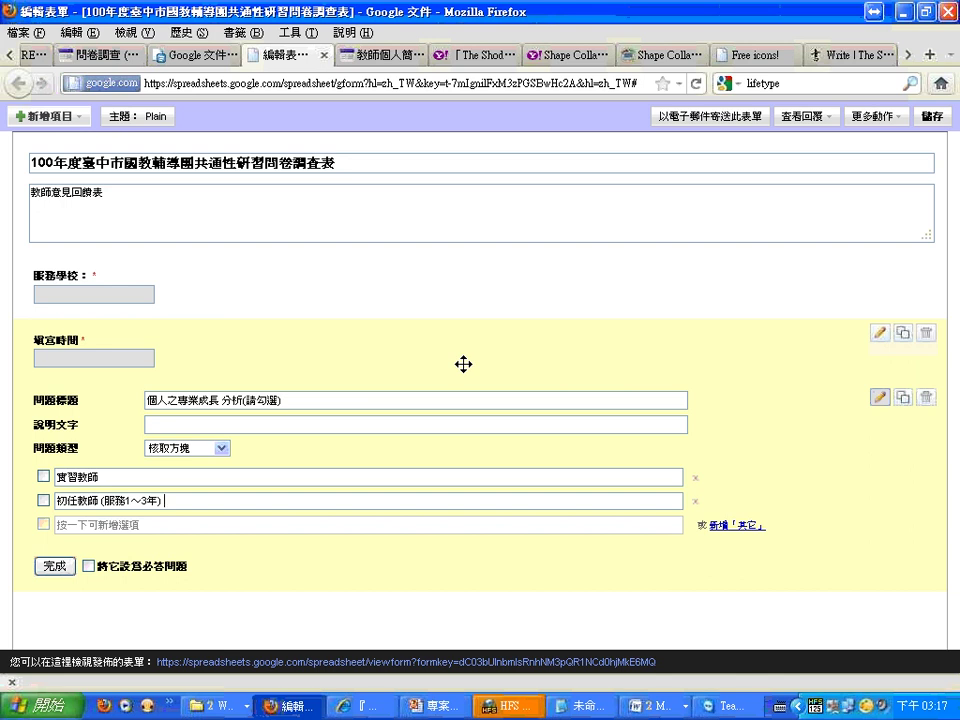
Add 服務11～20年 from the Word questionnaire as the third checkbox option and append a fourth option
click(202, 524)
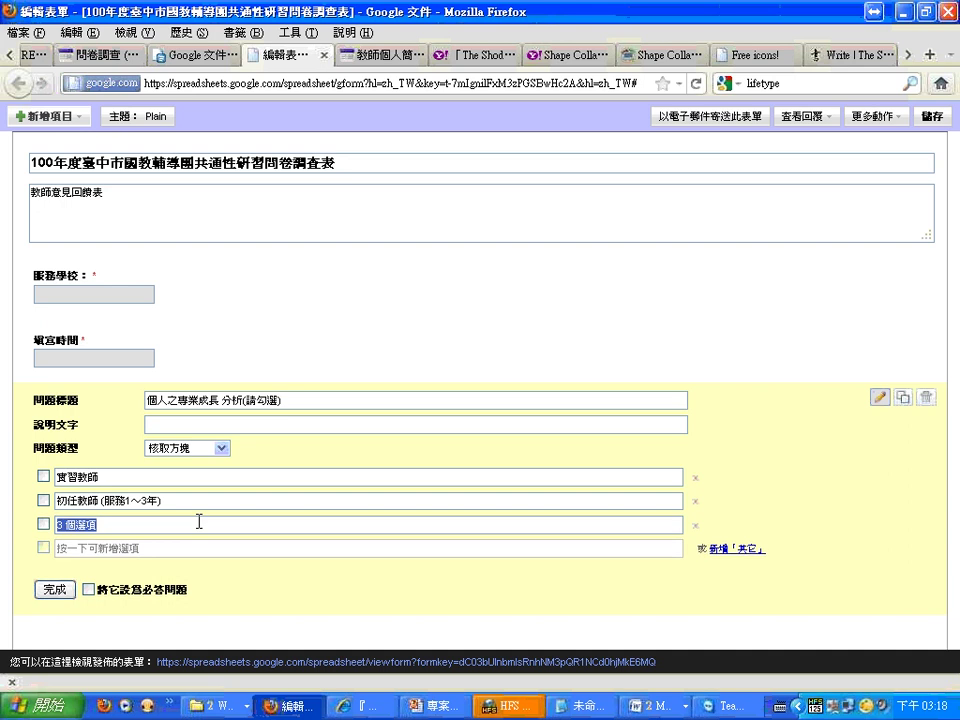
click(652, 705)
click(683, 646)
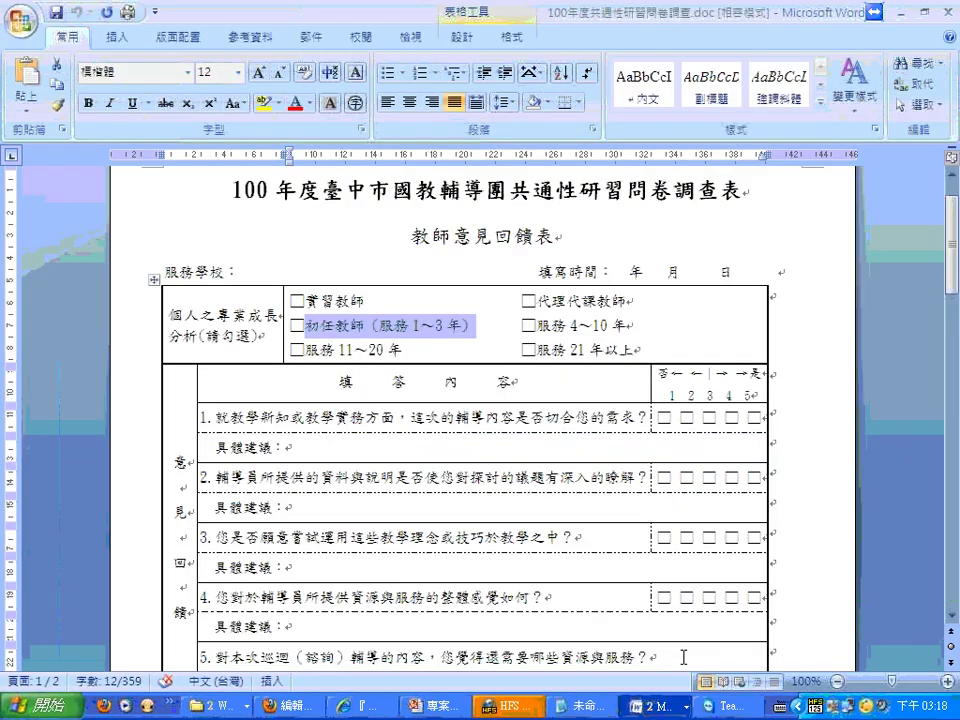
drag(402, 350, 307, 351)
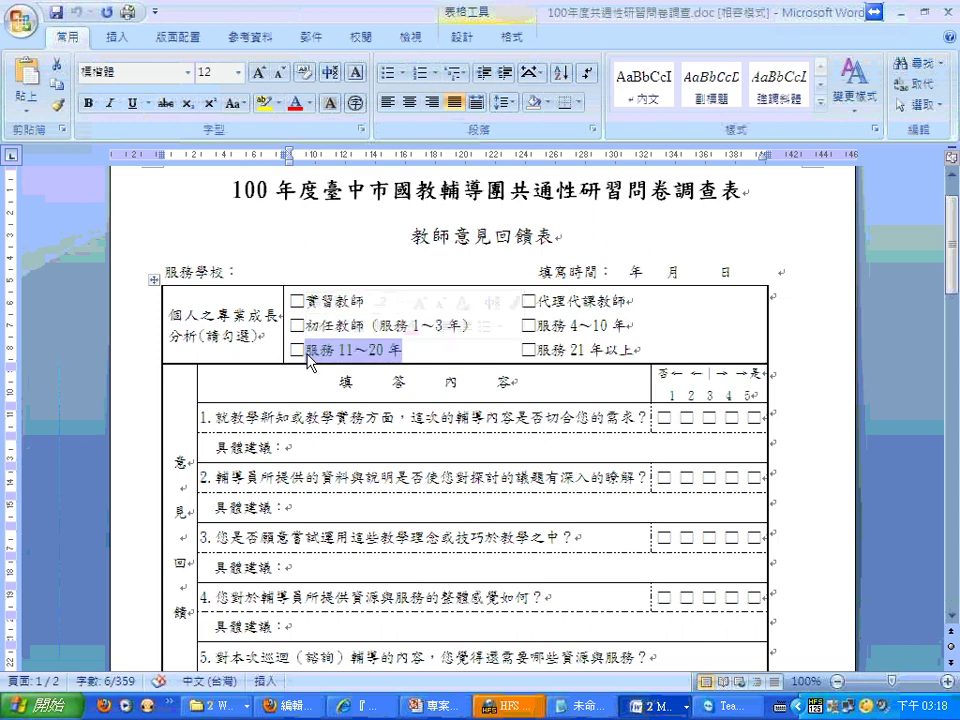
key(alt+Tab)
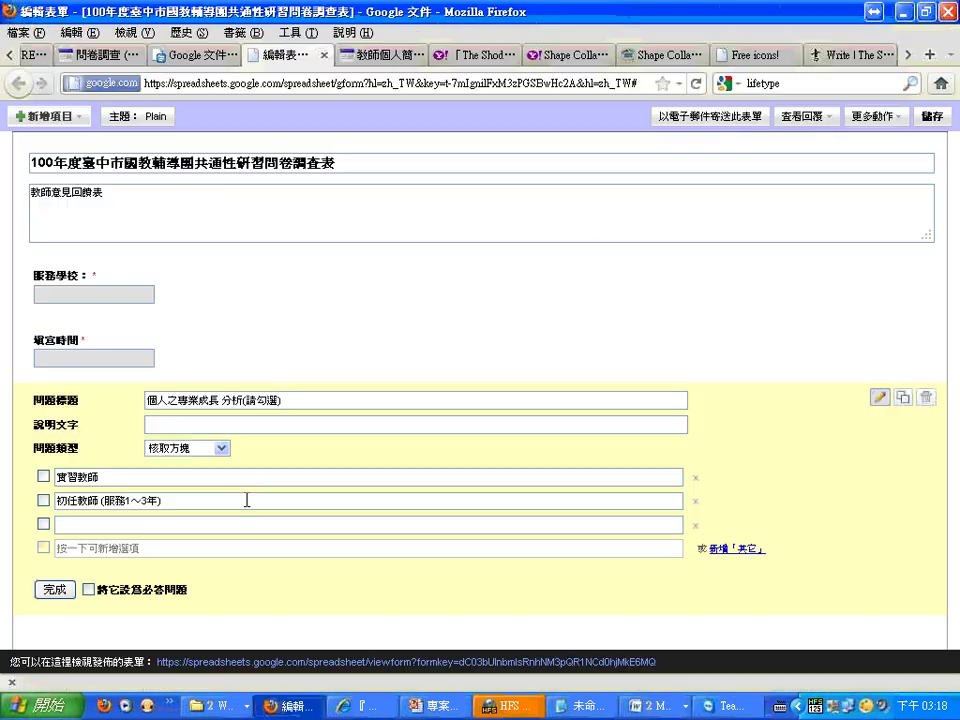
text(服務11～20年)
click(157, 547)
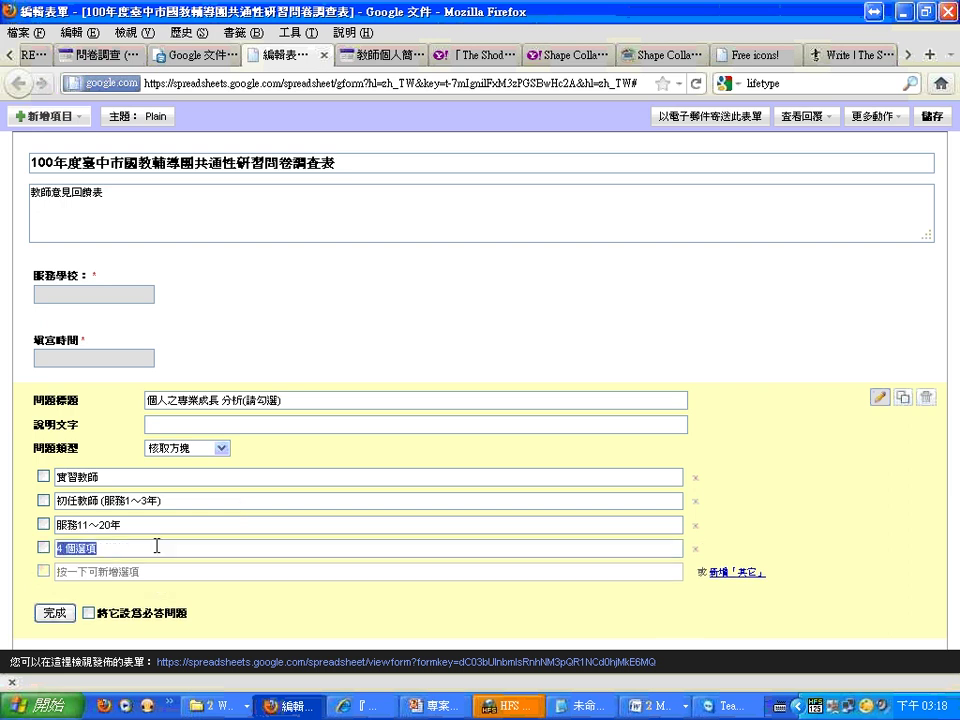
Set the checkbox question's fourth option to 代理代課教師, copied from the Word questionnaire
key(alt+Tab)
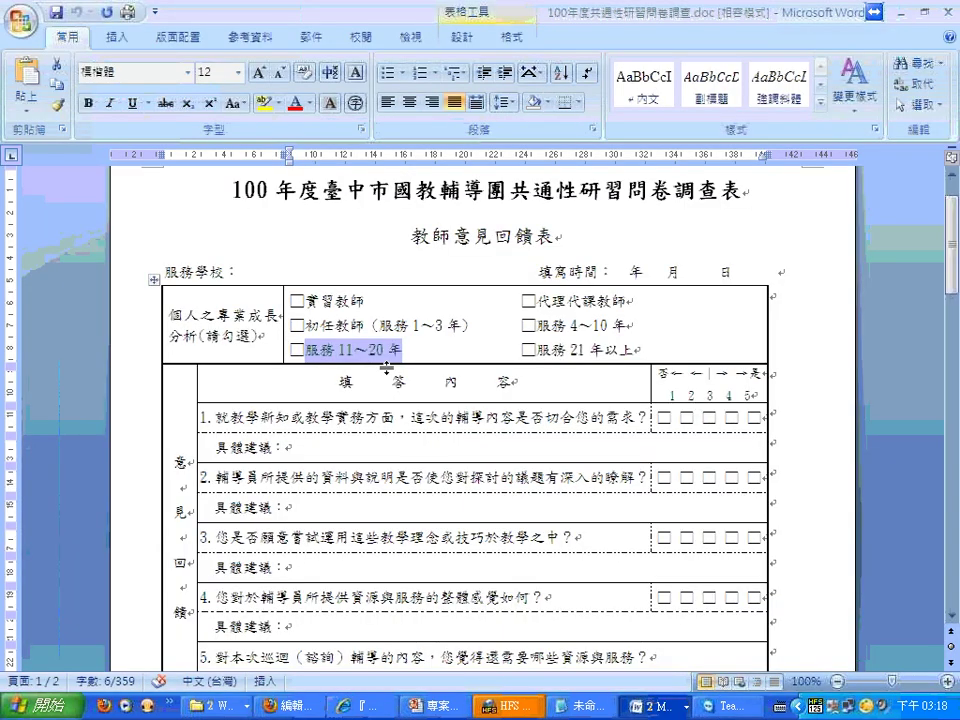
drag(538, 301, 627, 314)
key(ctrl+c)
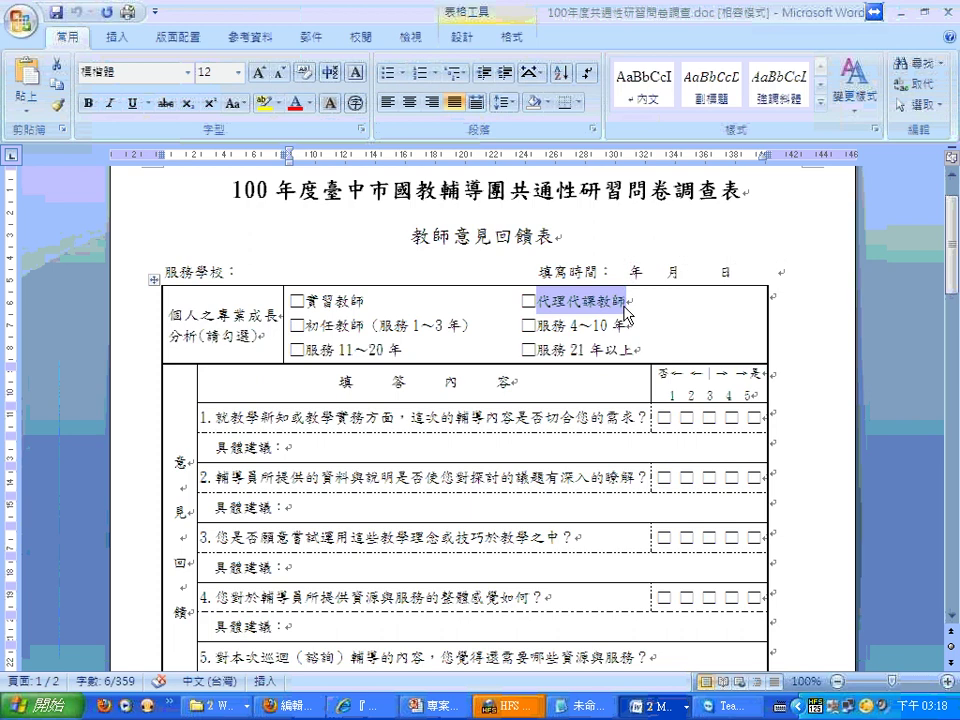
key(alt+Tab)
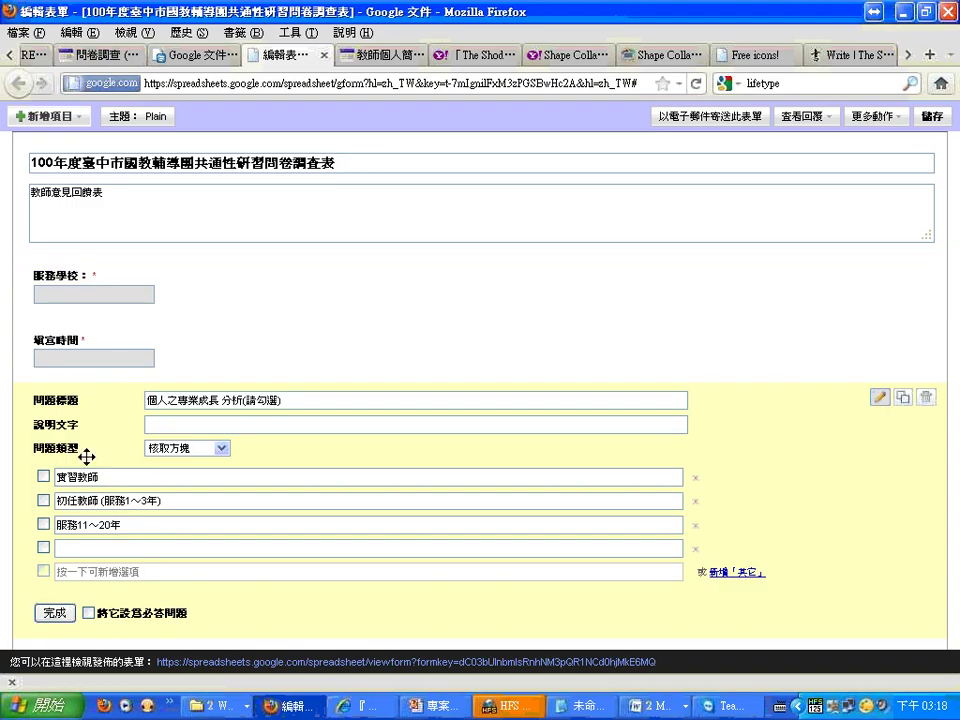
key(ctrl+v)
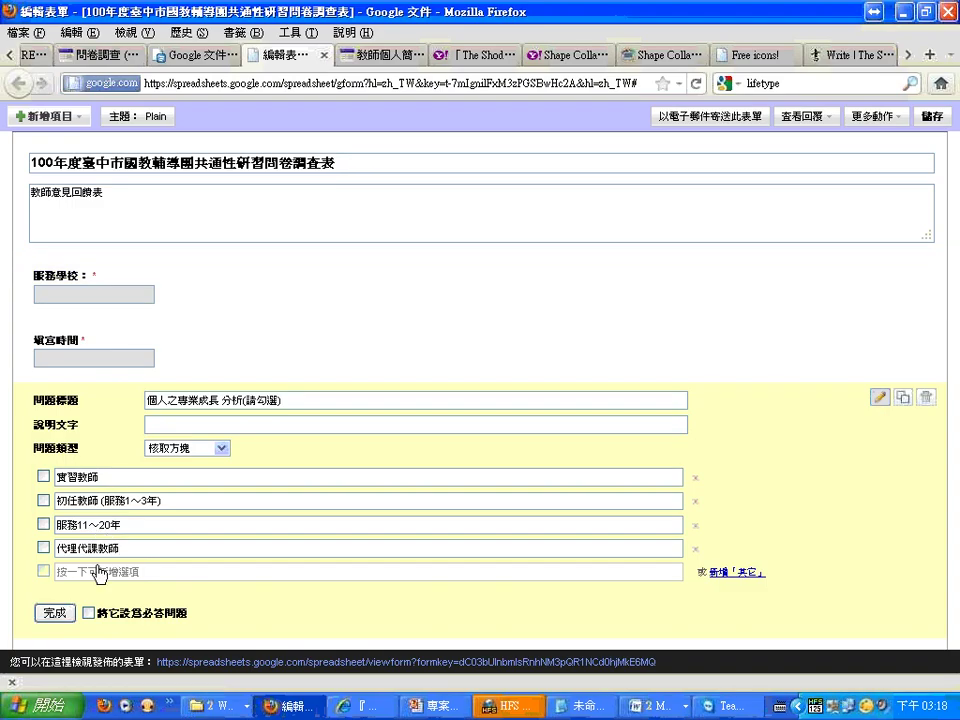
Add a fifth option, 服務4～10年, to the checkbox question by copying it from the Word questionnaire
click(100, 572)
click(676, 707)
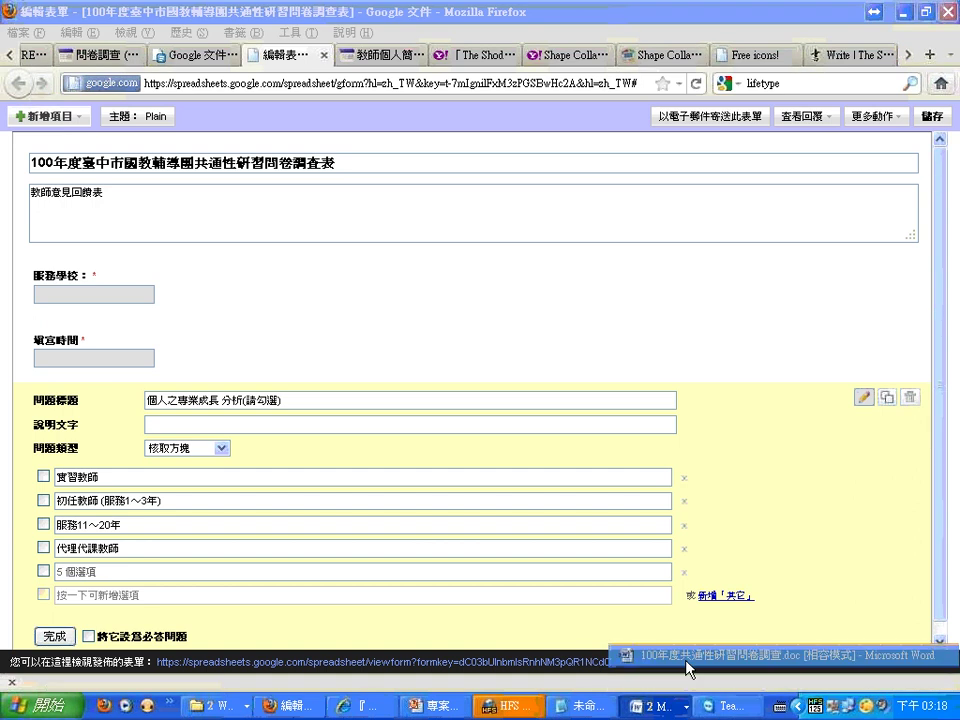
click(700, 655)
drag(538, 325, 628, 328)
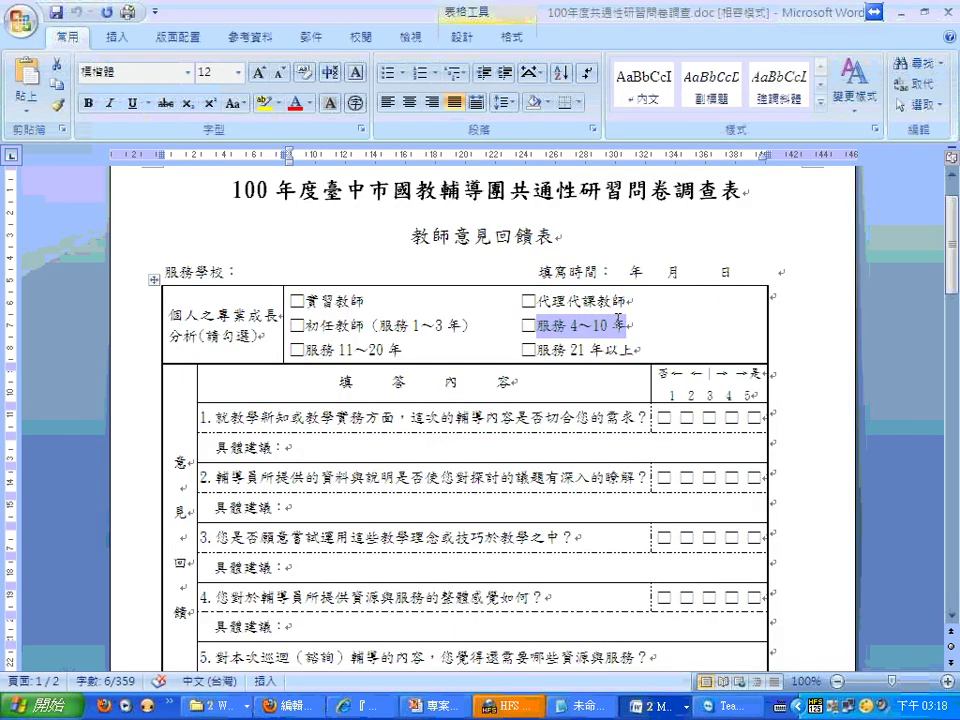
key(ctrl+c)
key(alt+Tab)
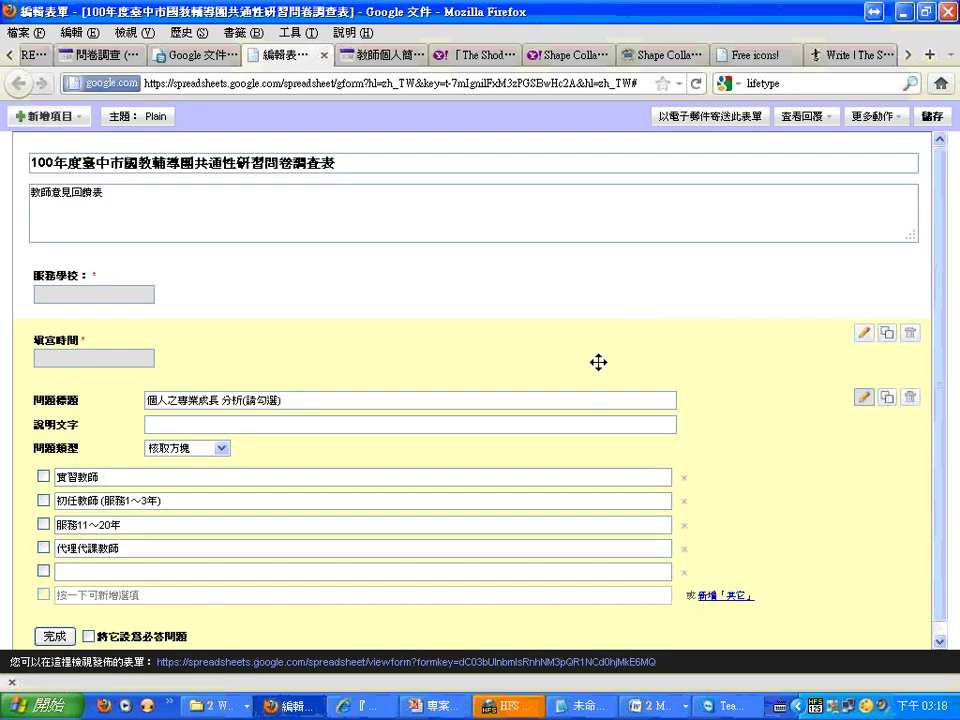
key(ctrl+v)
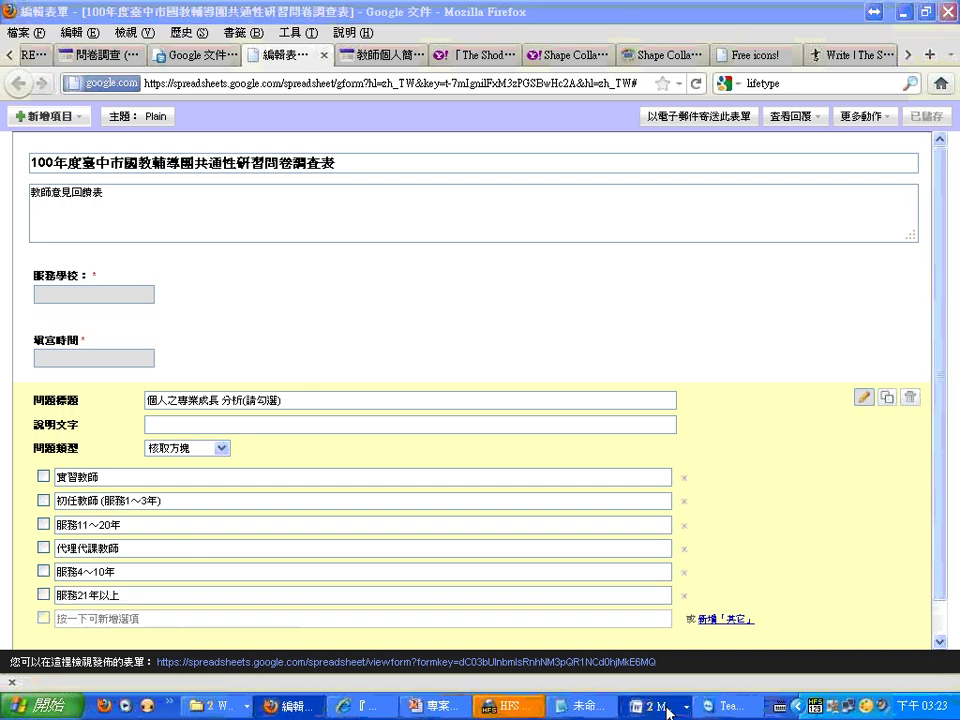
Check the Word questionnaire, add an 其他 option to the checkbox question and finish it as a required question
click(656, 703)
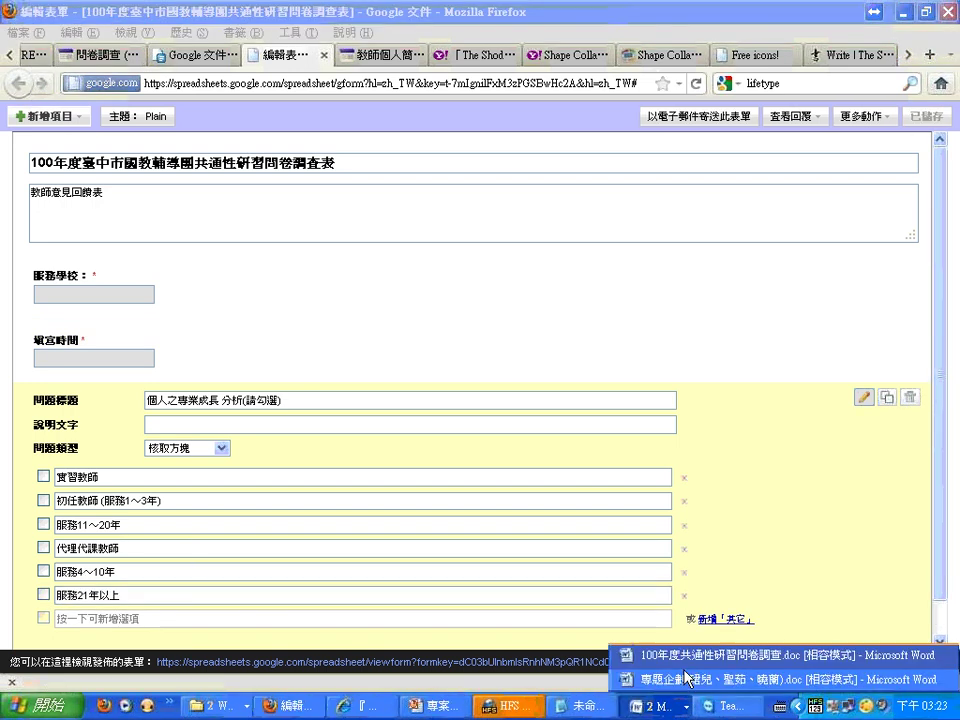
click(687, 668)
click(463, 350)
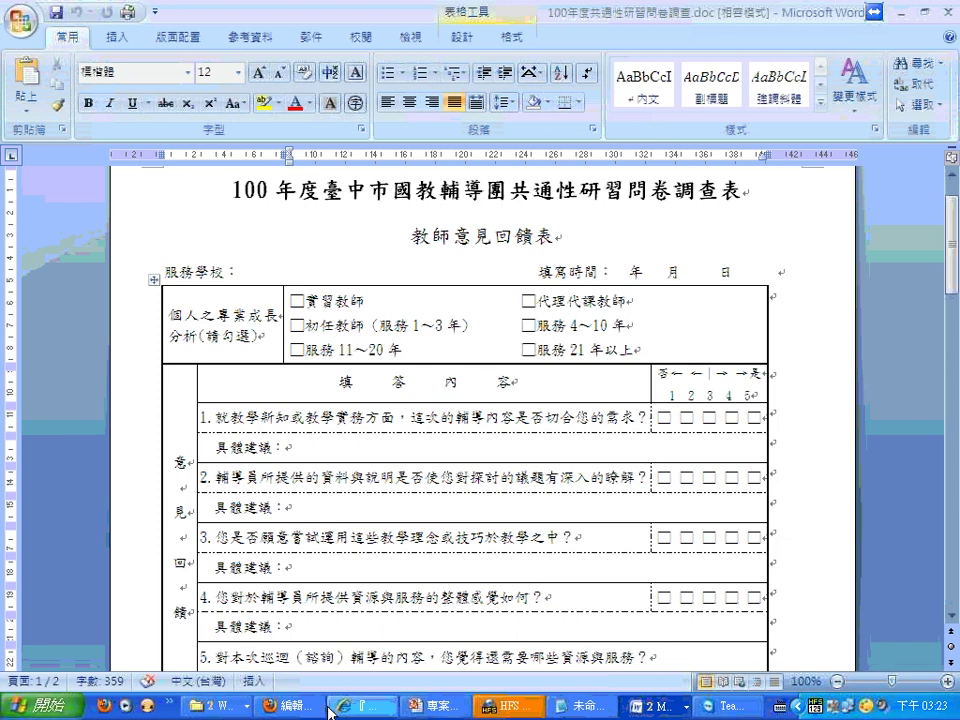
click(287, 706)
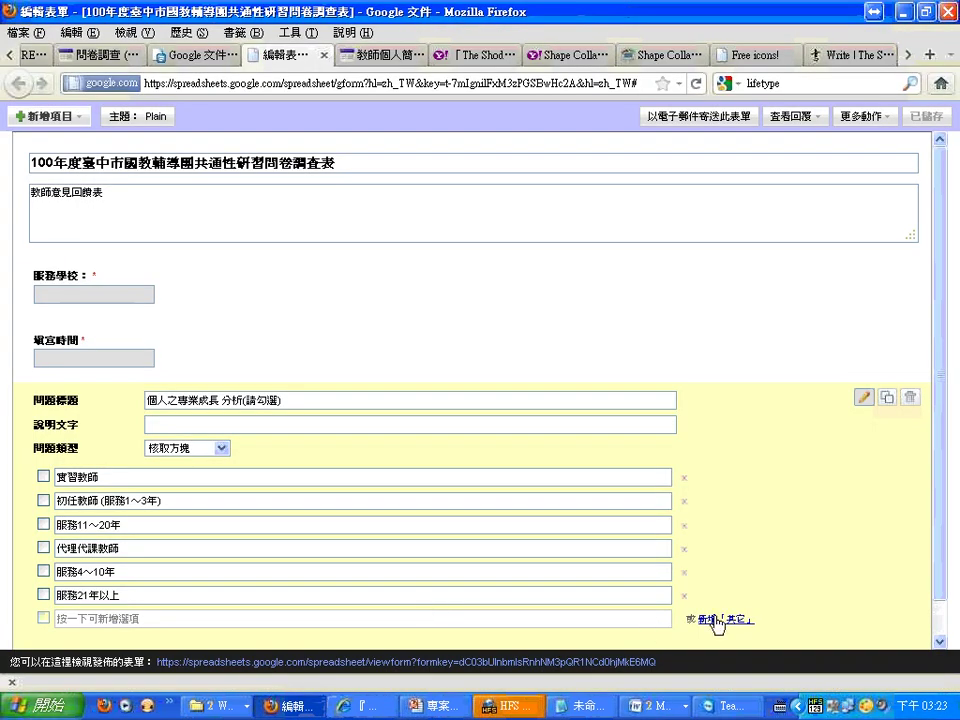
click(712, 622)
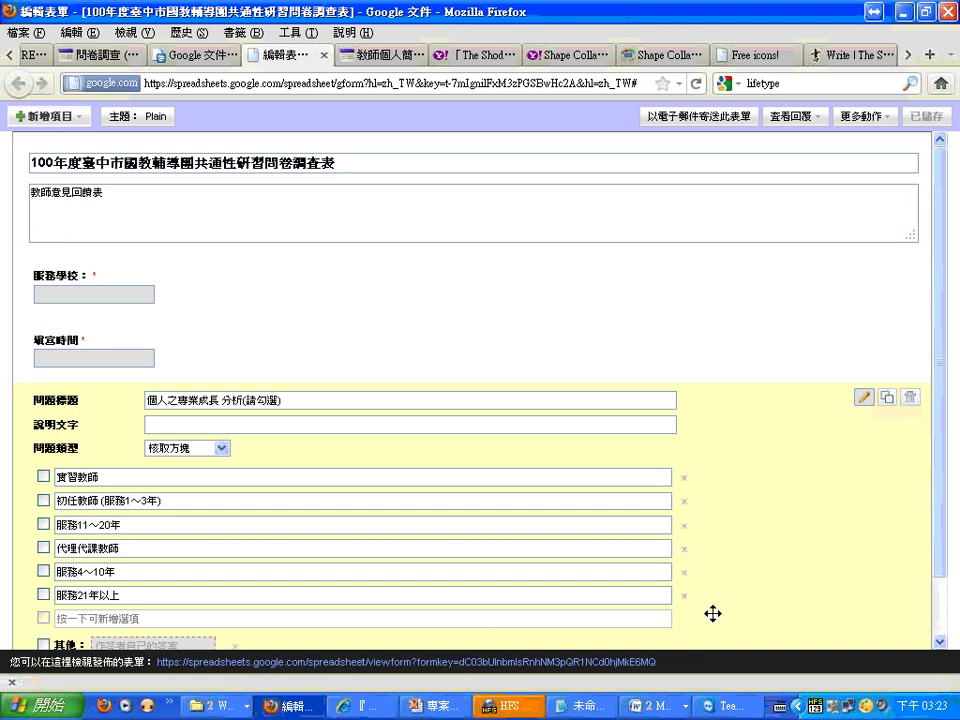
scroll(940, 588, down, 1)
scroll(700, 580, down, 1)
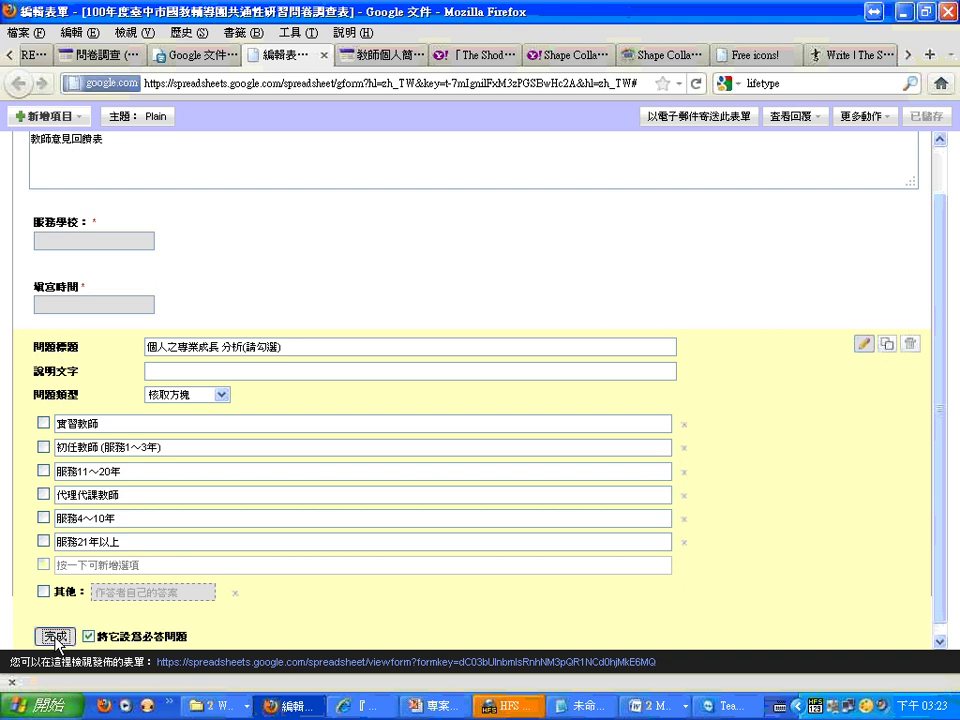
click(56, 637)
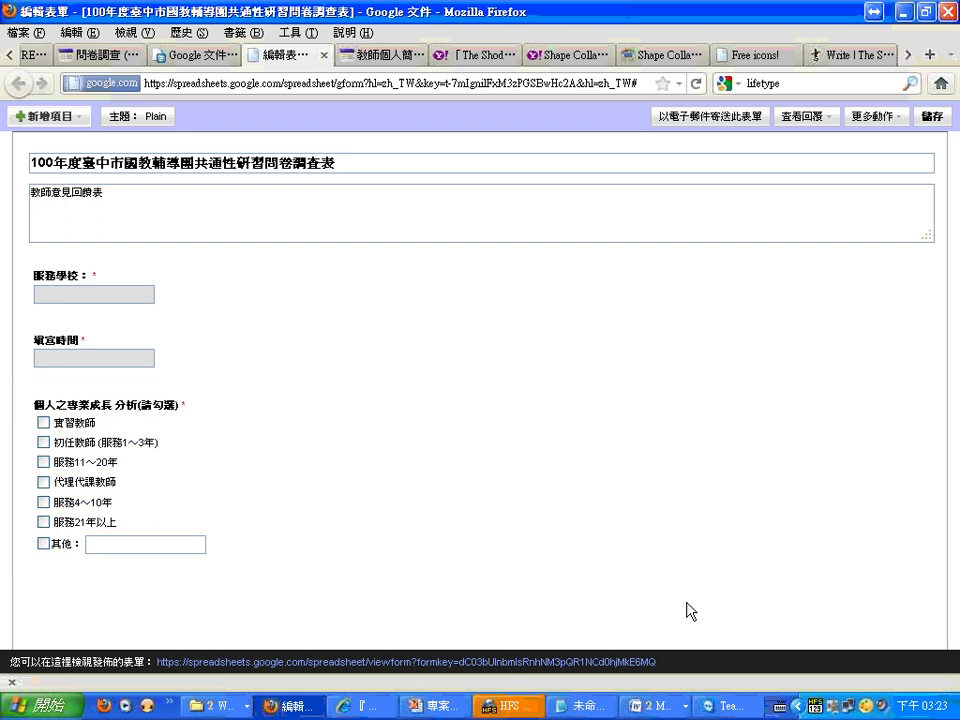
Consult the 意見回饋 section of the Word questionnaire and add a scale (等級) question to the form
click(657, 703)
click(662, 657)
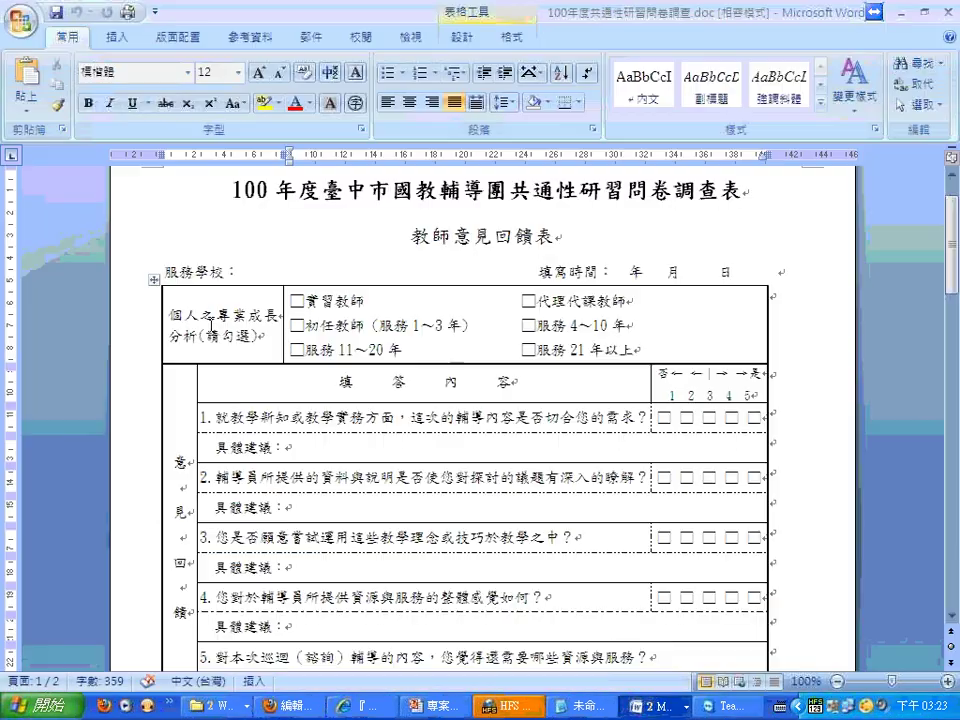
drag(183, 470, 173, 621)
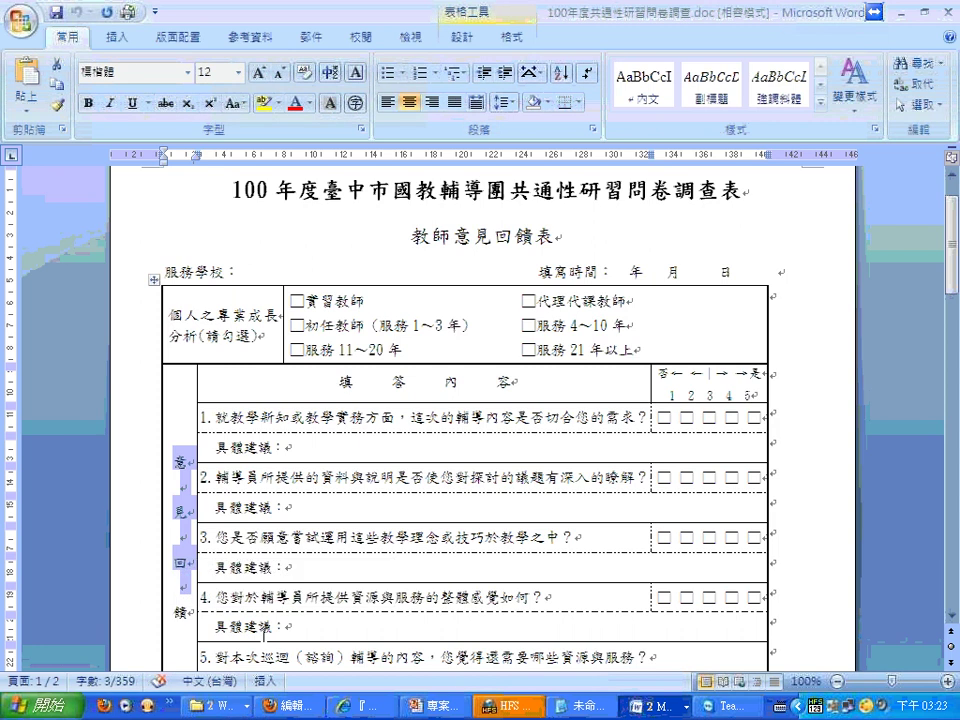
click(295, 705)
click(45, 116)
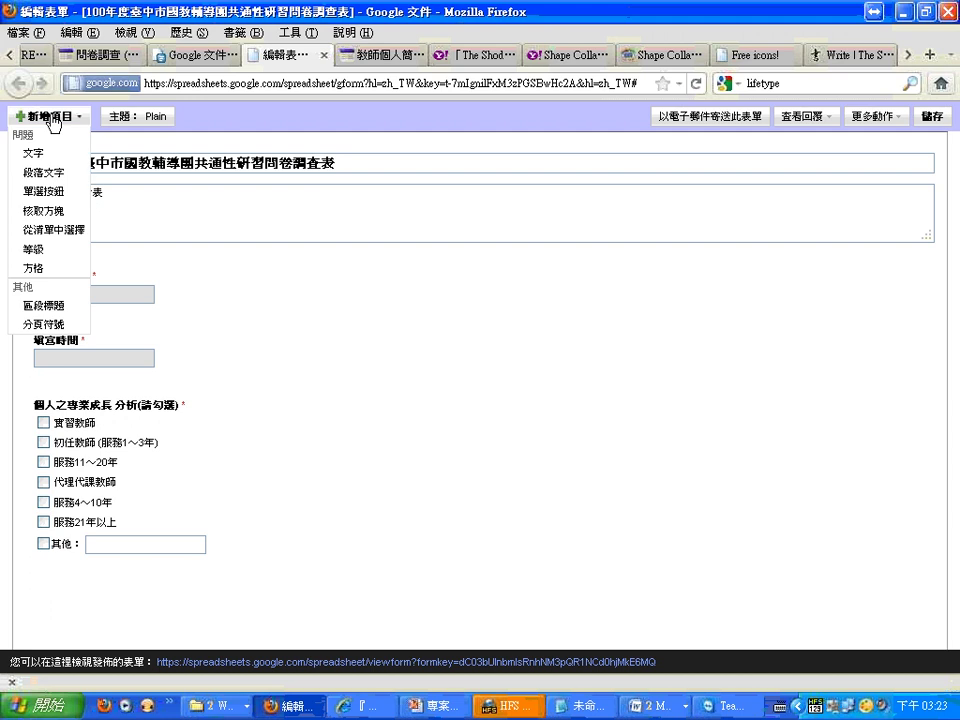
click(45, 251)
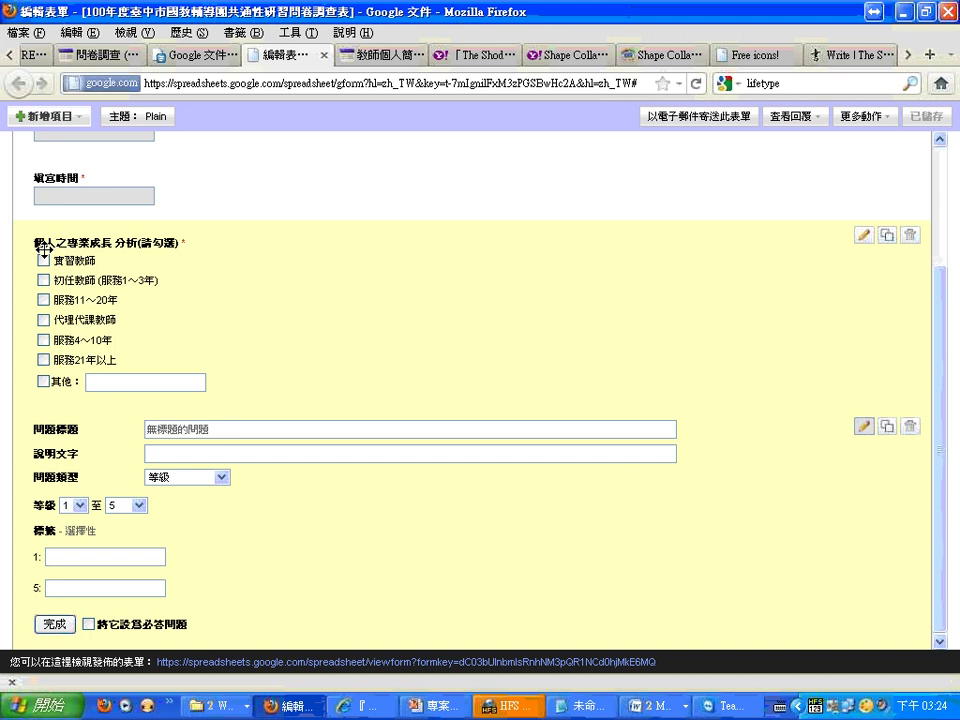
click(183, 428)
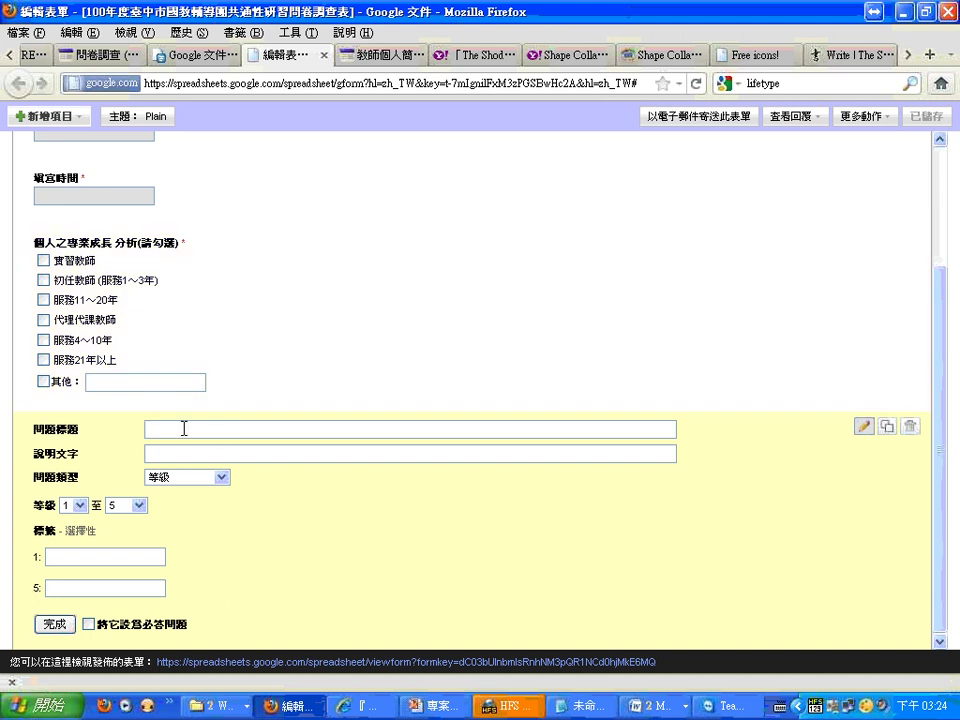
click(221, 477)
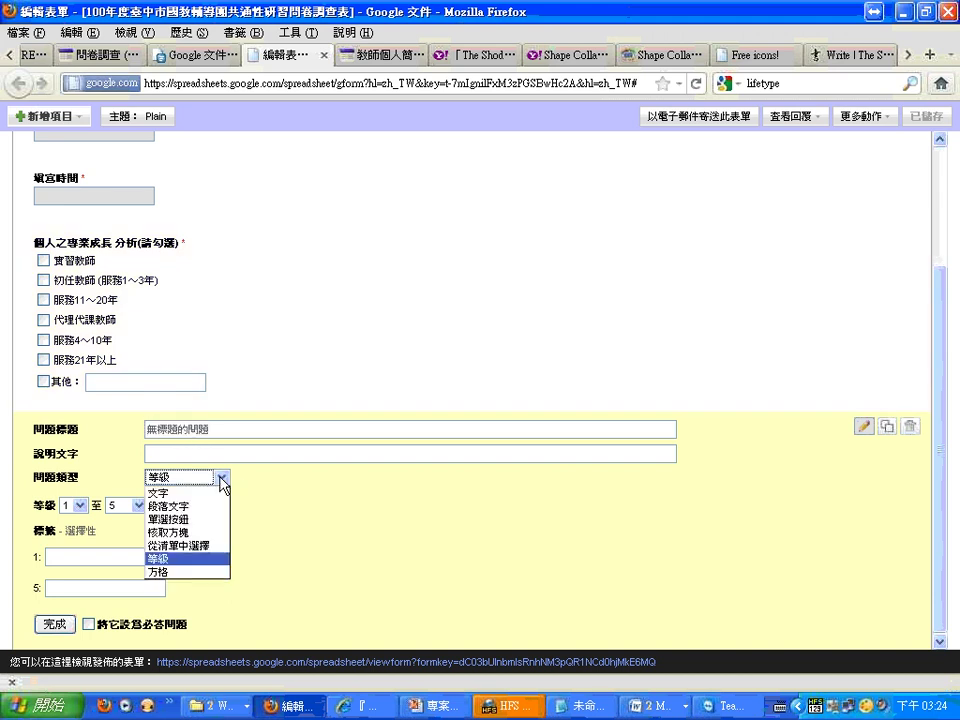
click(301, 500)
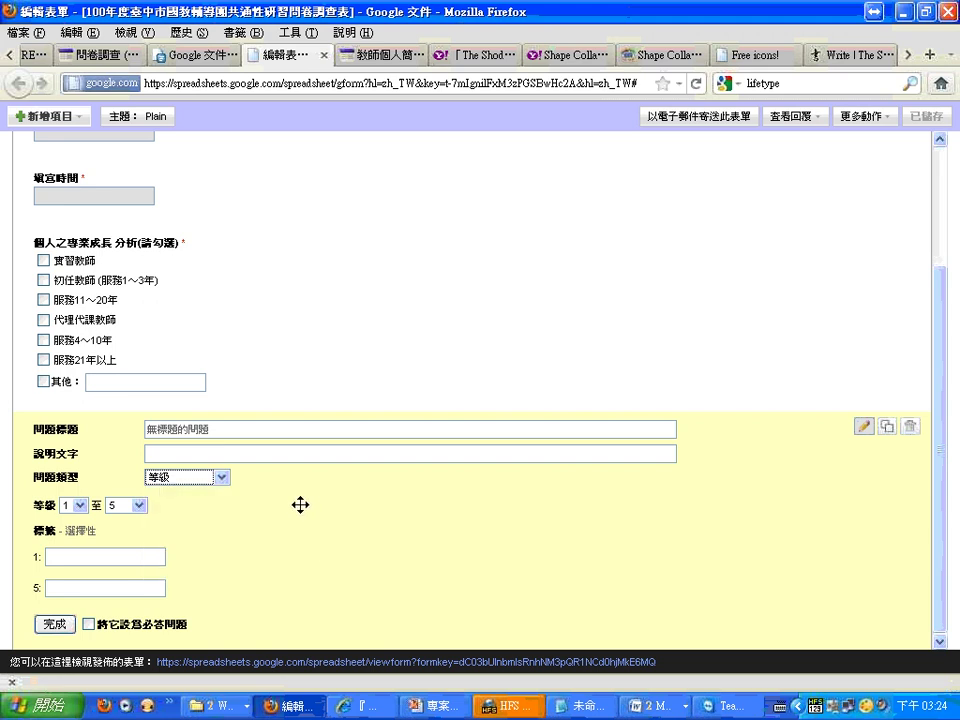
Title the scale question 1.就教學新知或教學實務方面，這次的輔導內容是否切合您的需求？, copied from the Word questionnaire
click(650, 705)
click(660, 665)
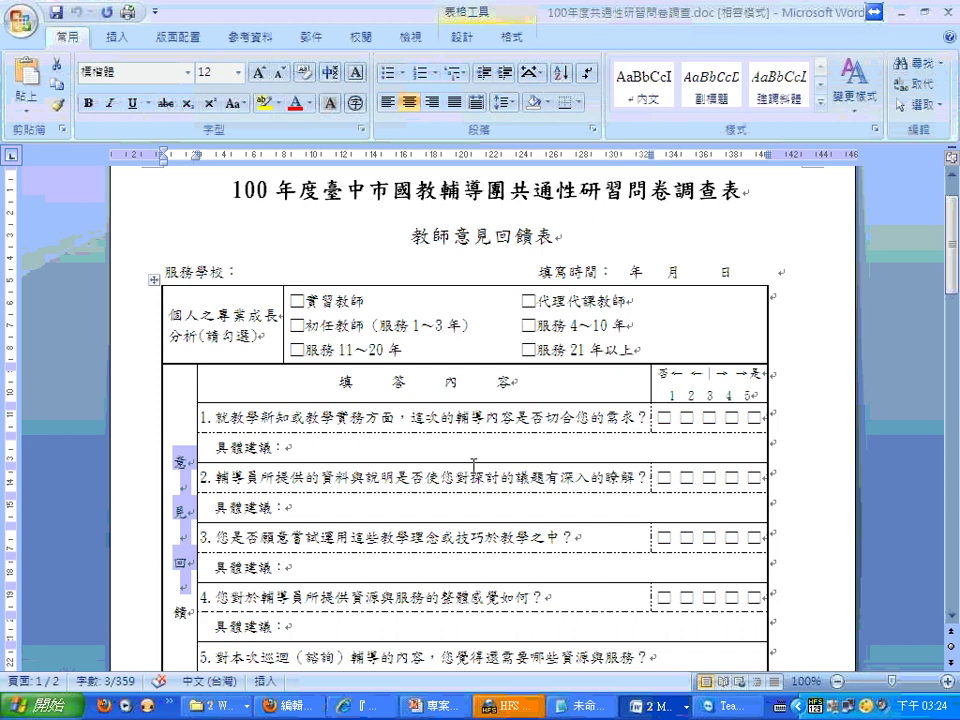
drag(213, 418, 545, 418)
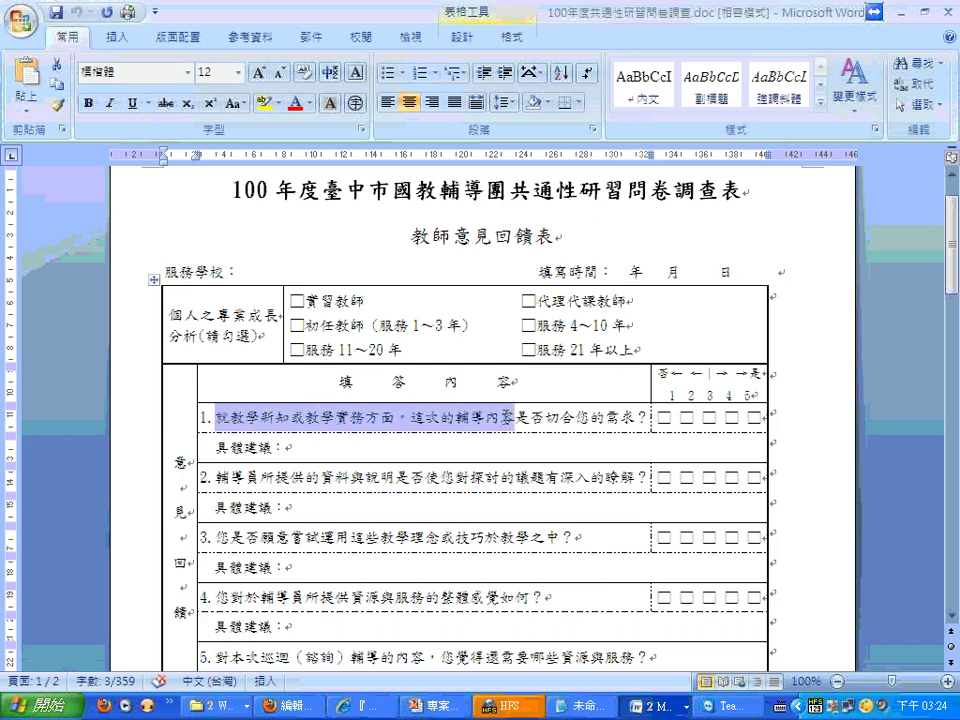
drag(641, 415, 205, 420)
key(alt+Tab)
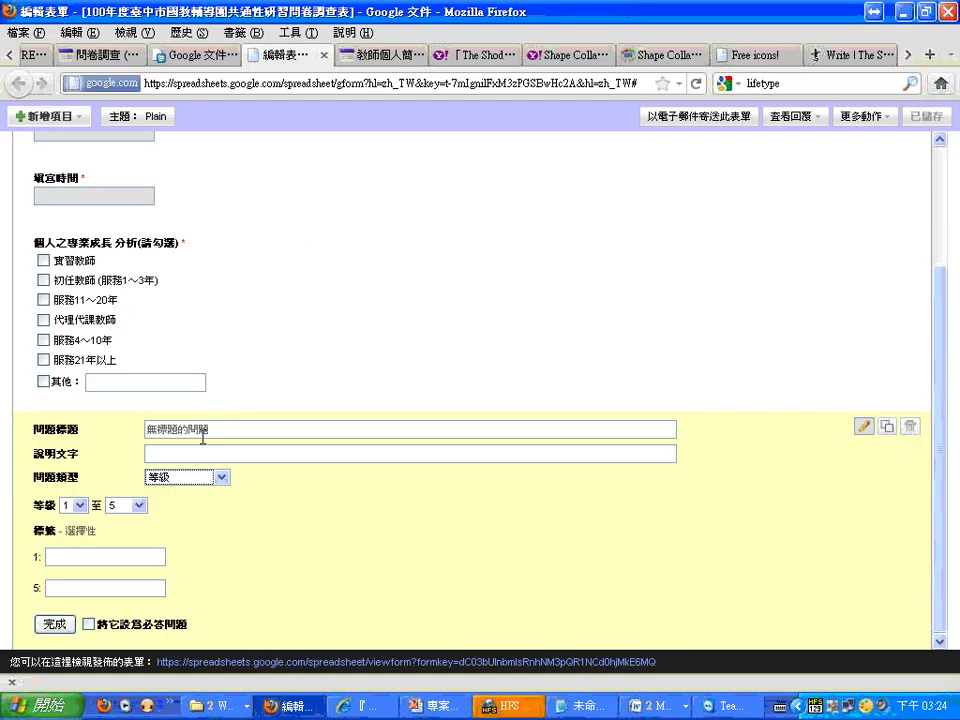
click(202, 430)
text(1.就教學新知或教學實務方面，這次的輔導內容是否切合您的需求？)
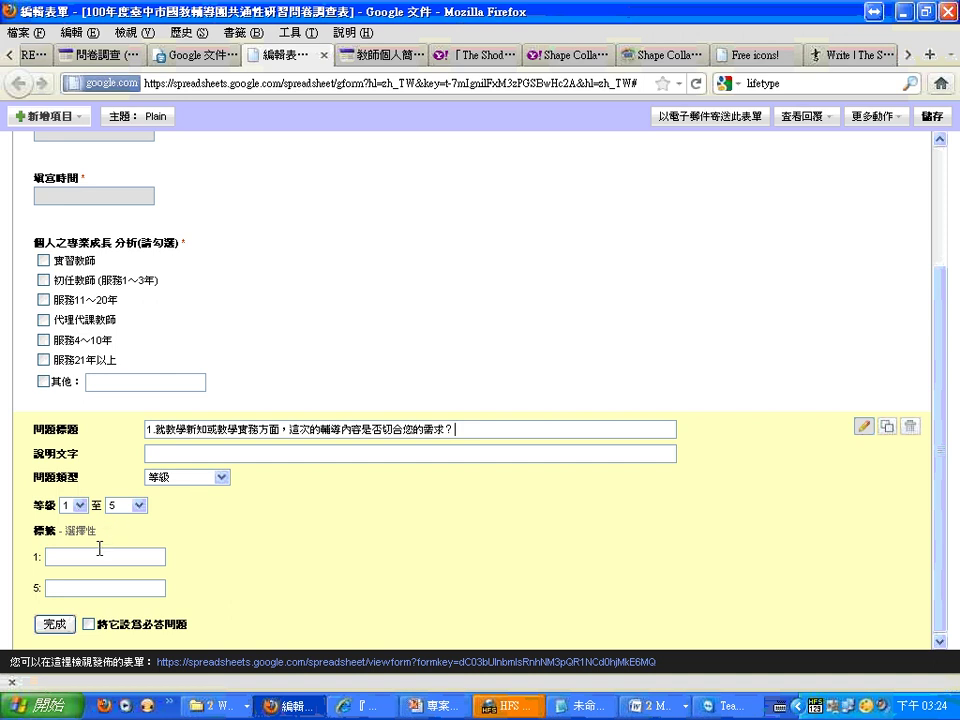
click(95, 556)
text(1)
drag(51, 555, 36, 556)
key(BackSpace)
Finish scale question 1 as a required question and duplicate it
click(88, 624)
click(55, 624)
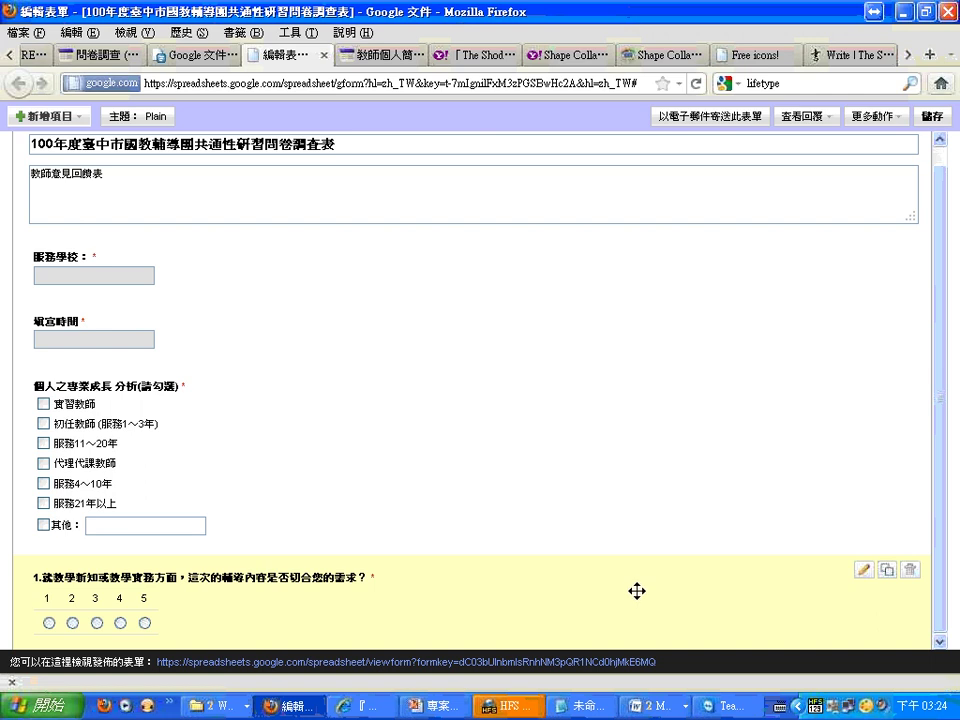
click(885, 571)
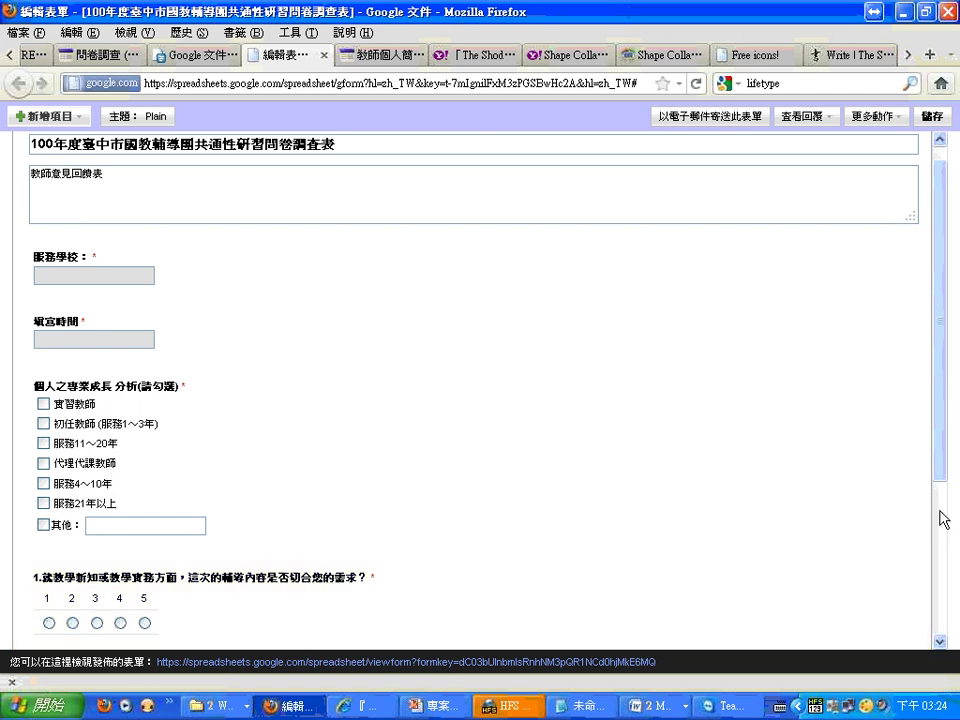
drag(945, 456, 946, 592)
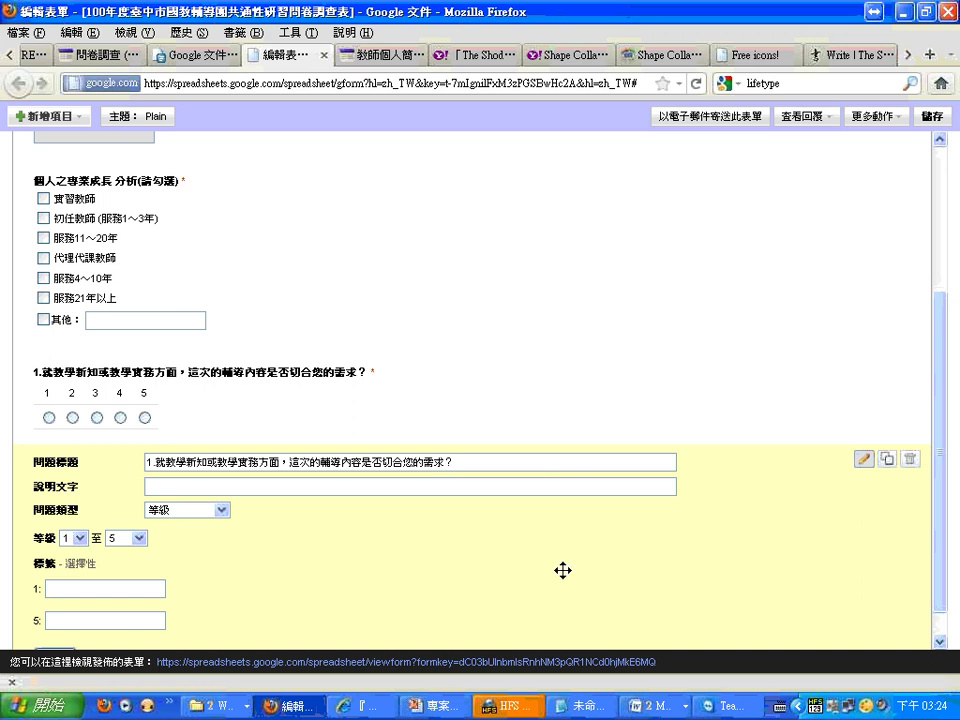
Replace the duplicated scale question's title with 2.輔導員所提供的資料與說明是否使您對探討的議題有深入的瞭解？, copied from Word
click(655, 705)
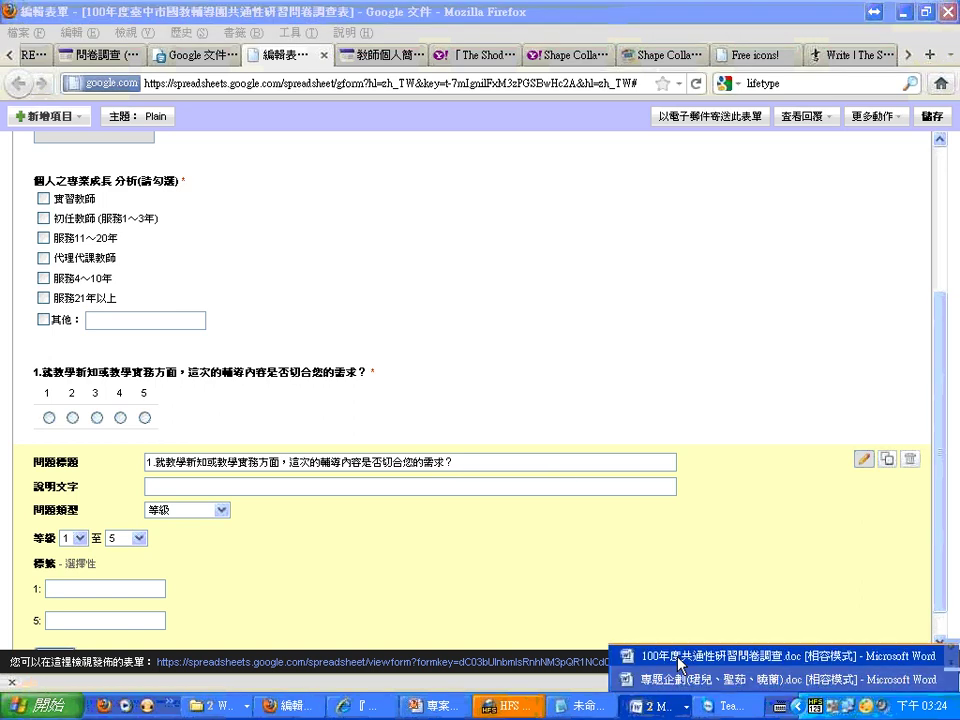
click(690, 655)
drag(289, 447, 214, 447)
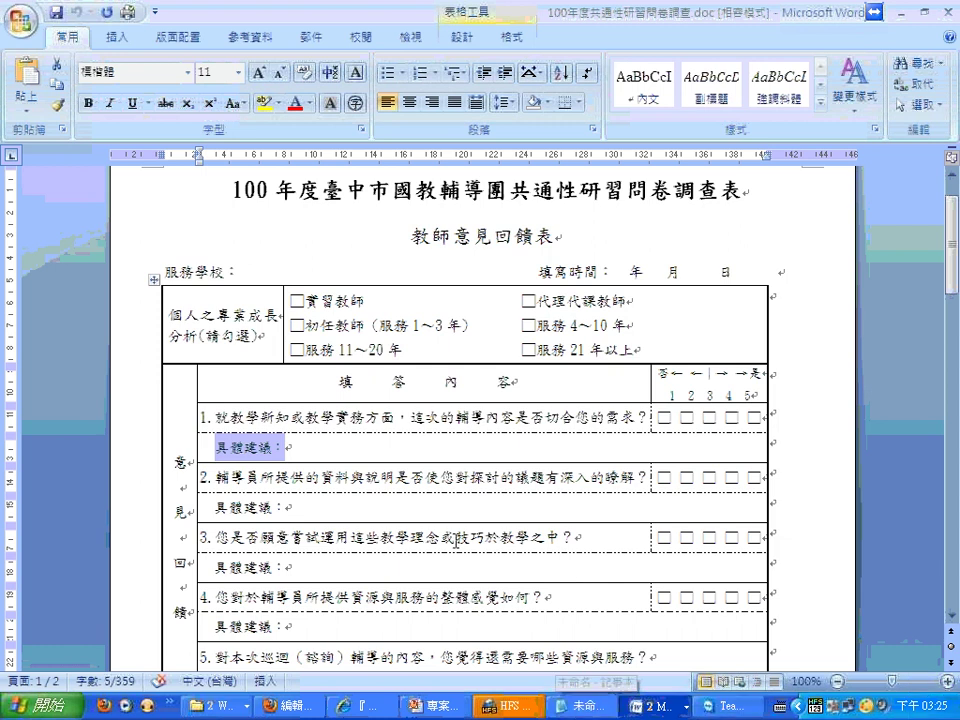
click(202, 477)
drag(202, 477, 645, 482)
key(ctrl+c)
key(alt+Tab)
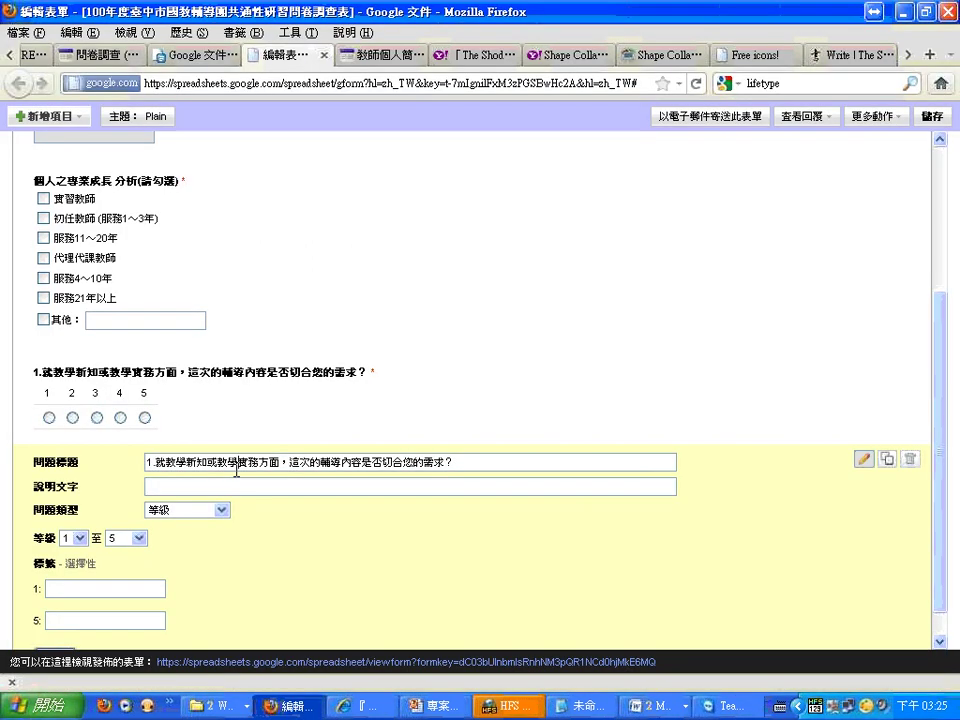
triple_click(237, 463)
key(ctrl+v)
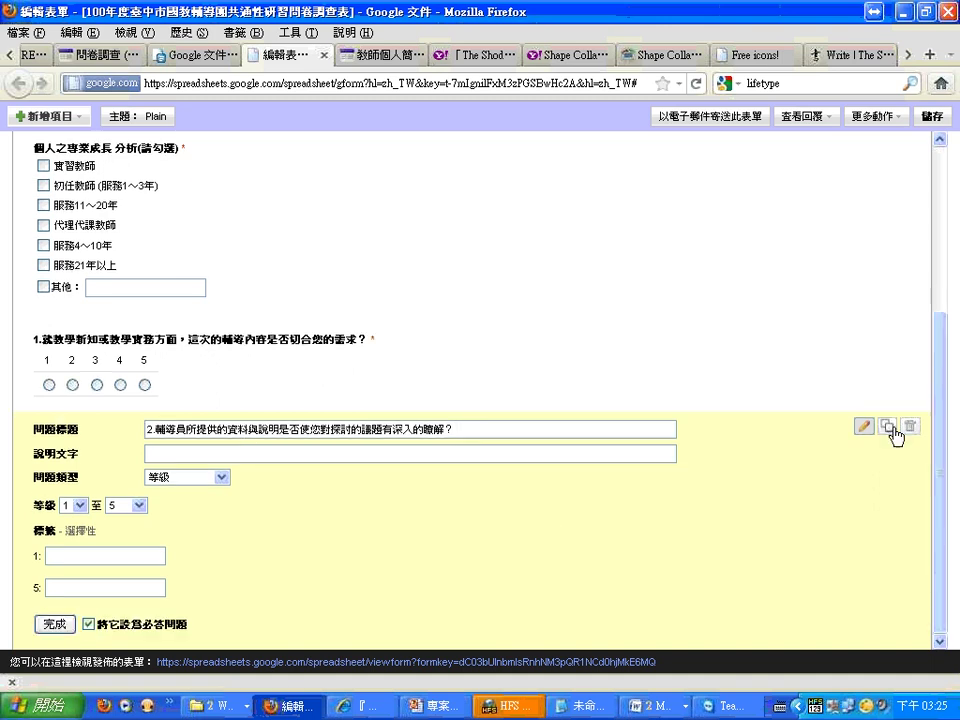
Duplicate scale question 2 and replace the copy's title with 3.您是否願意嘗試運用這些教學理念或技巧於教學之中？, copied from the Word questionnaire
click(894, 430)
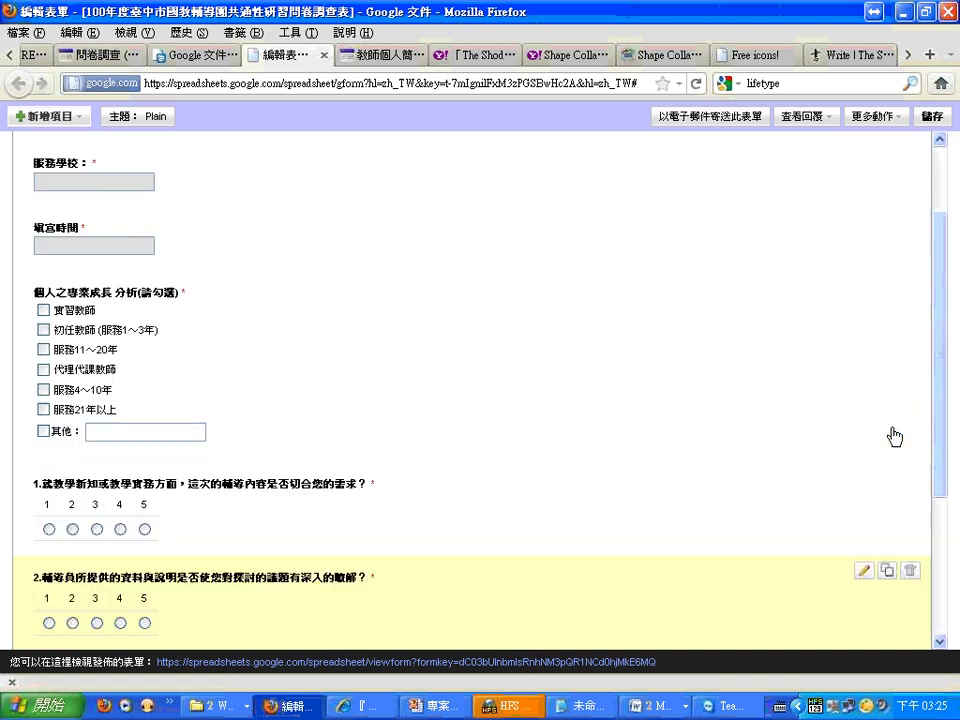
click(911, 621)
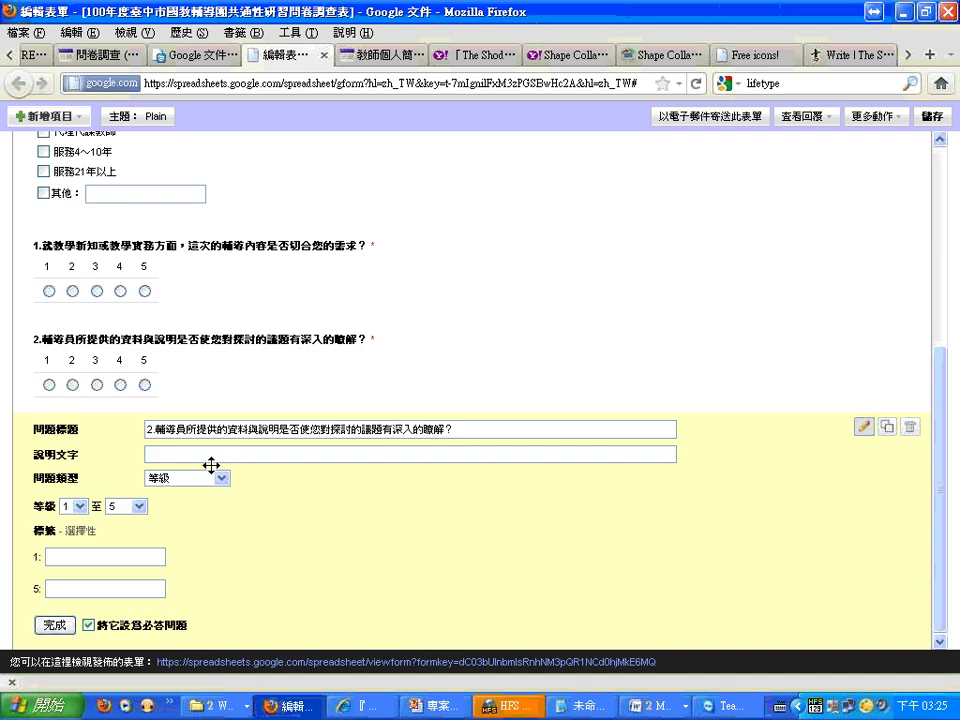
click(655, 705)
click(674, 657)
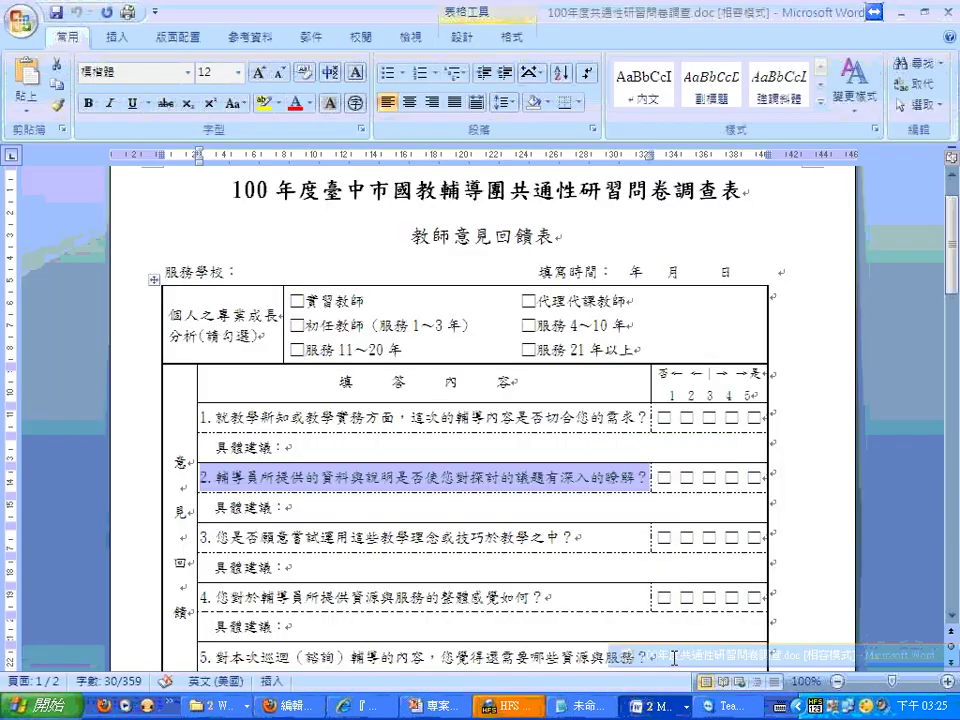
drag(200, 537, 574, 538)
key(alt+Tab)
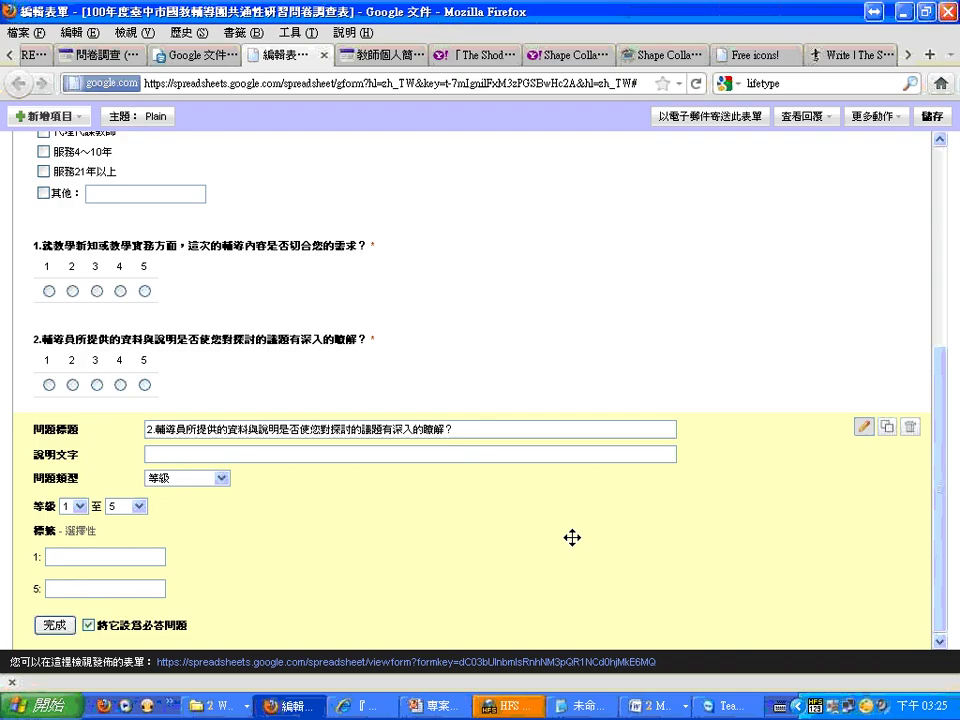
triple_click(365, 437)
text(3.您是否願意嘗試運用這些教學理念或技巧於教學之中？)
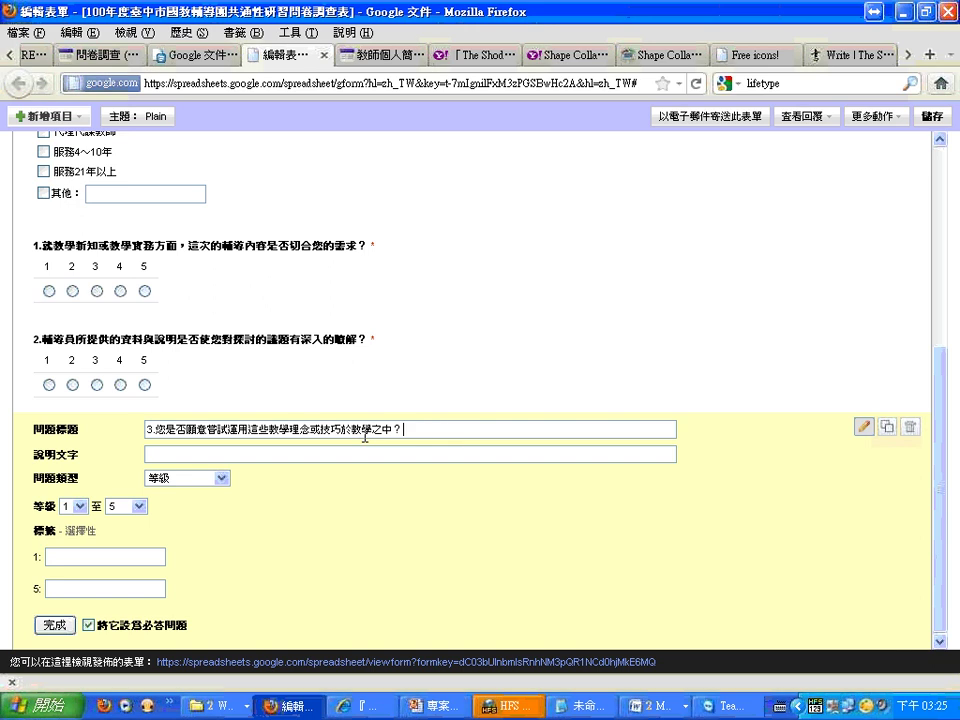
Duplicate scale question 3 and replace the copy's title with 4.您對於輔導員所提供資源與服務的整體感覺如何？, copied from the Word questionnaire
click(863, 427)
click(655, 706)
click(860, 658)
scroll(560, 560, down, 8)
drag(950, 385, 950, 330)
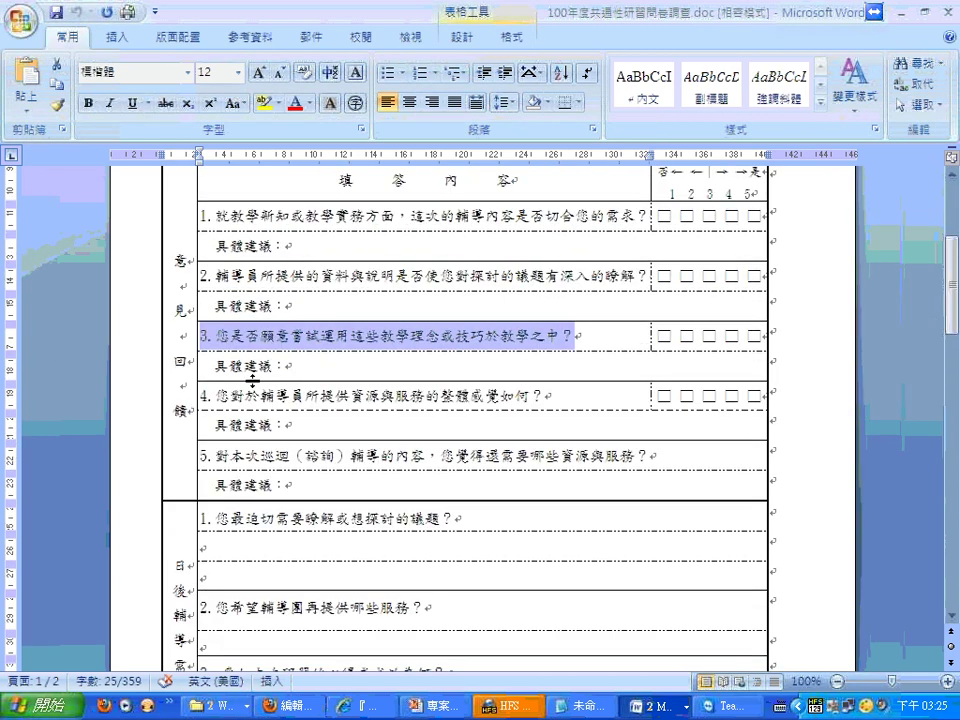
click(203, 396)
drag(203, 396, 545, 397)
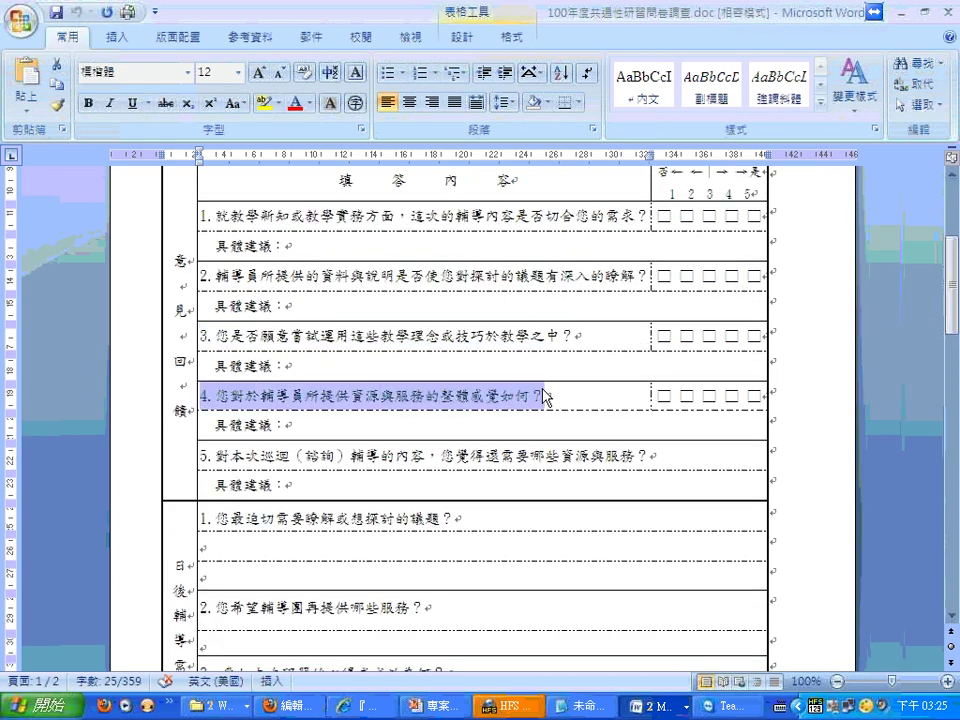
key(alt+Tab)
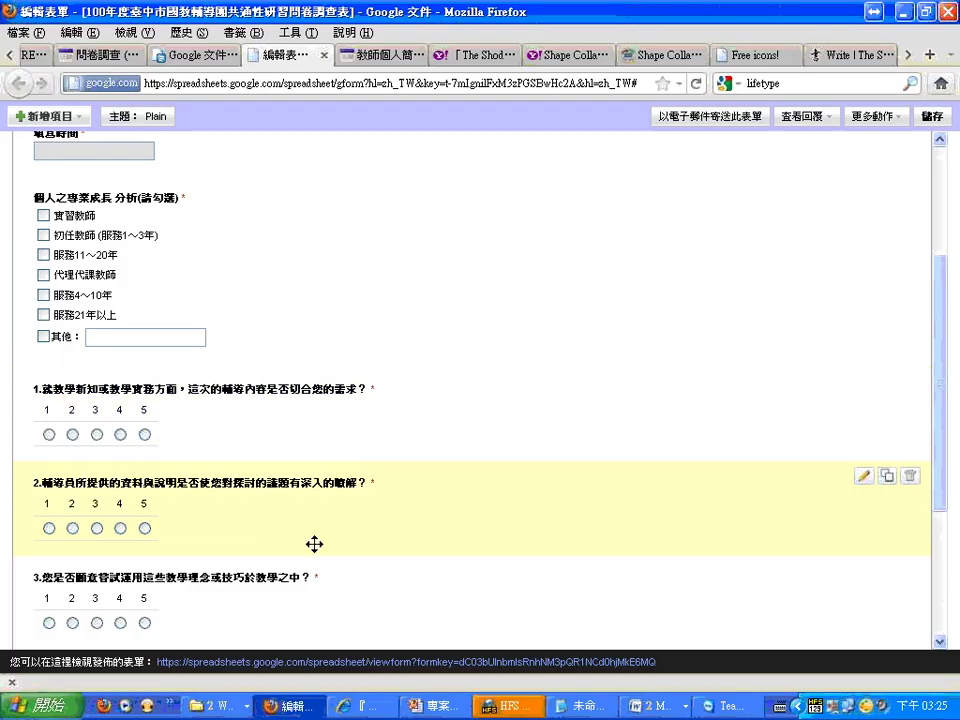
drag(939, 508, 939, 579)
drag(439, 489, 3, 503)
text(4.您對於輔導員所提供資源與服務的整體感覺如何？)
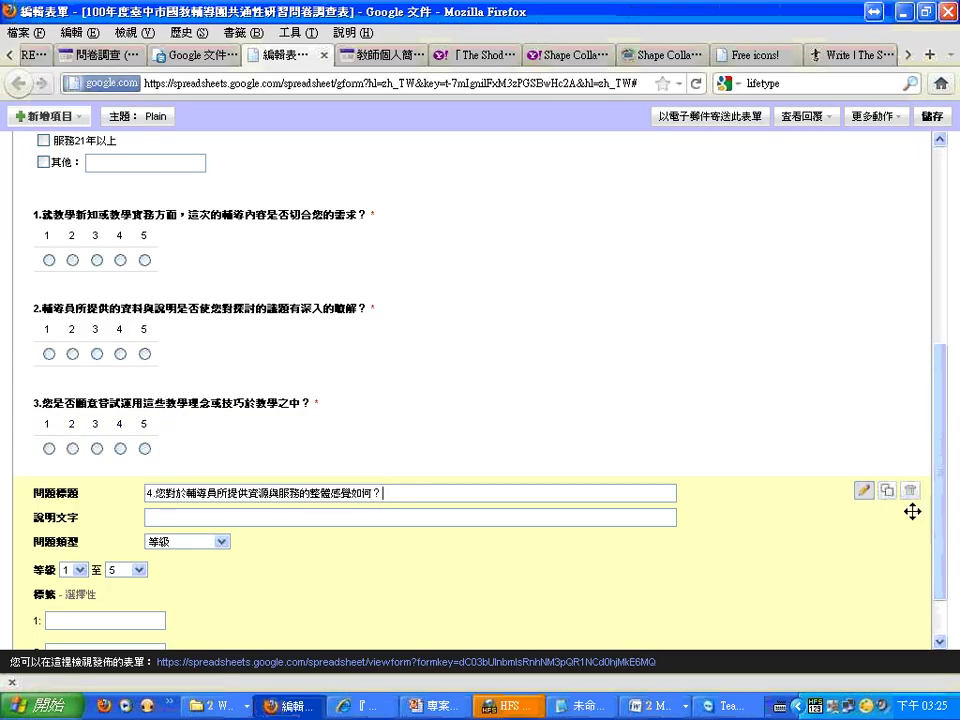
Duplicate scale question 4, retitle the copy 5.對本次巡迴（諮詢）輔導的內容，您覺得還需要哪些資源與服務？ from Word, and finish editing it
key(Return)
drag(939, 486, 939, 606)
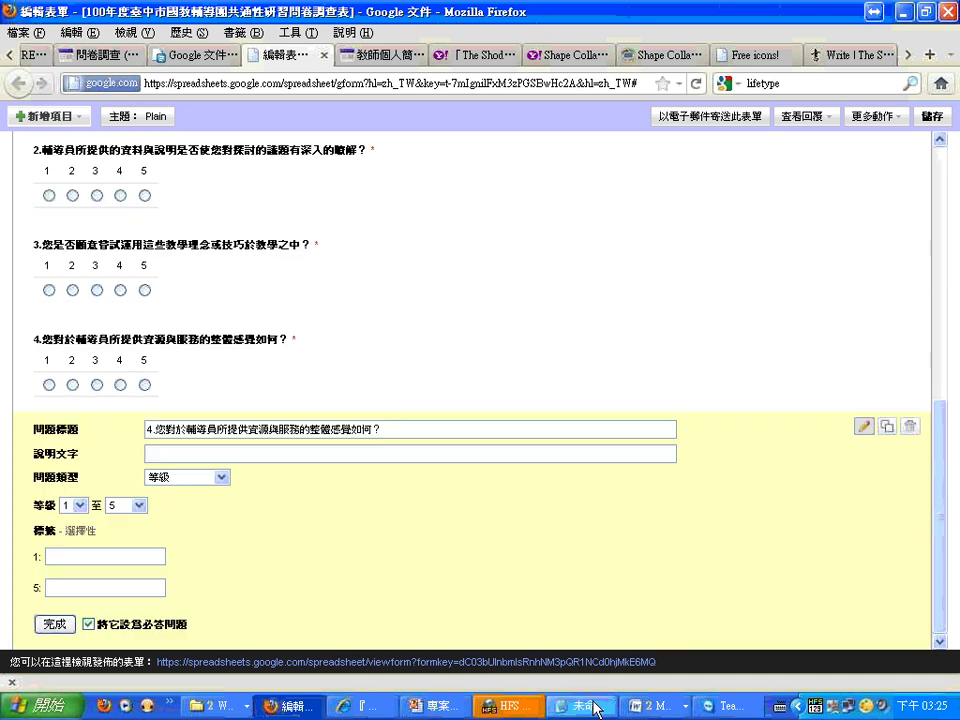
click(655, 706)
click(668, 655)
drag(547, 396, 200, 396)
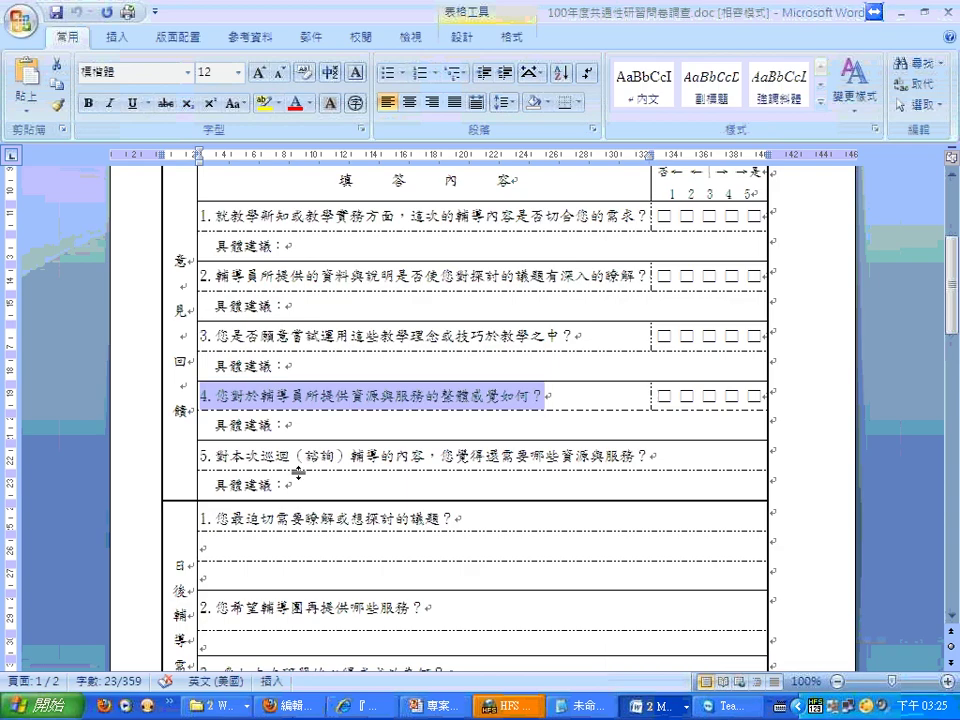
drag(654, 455, 204, 468)
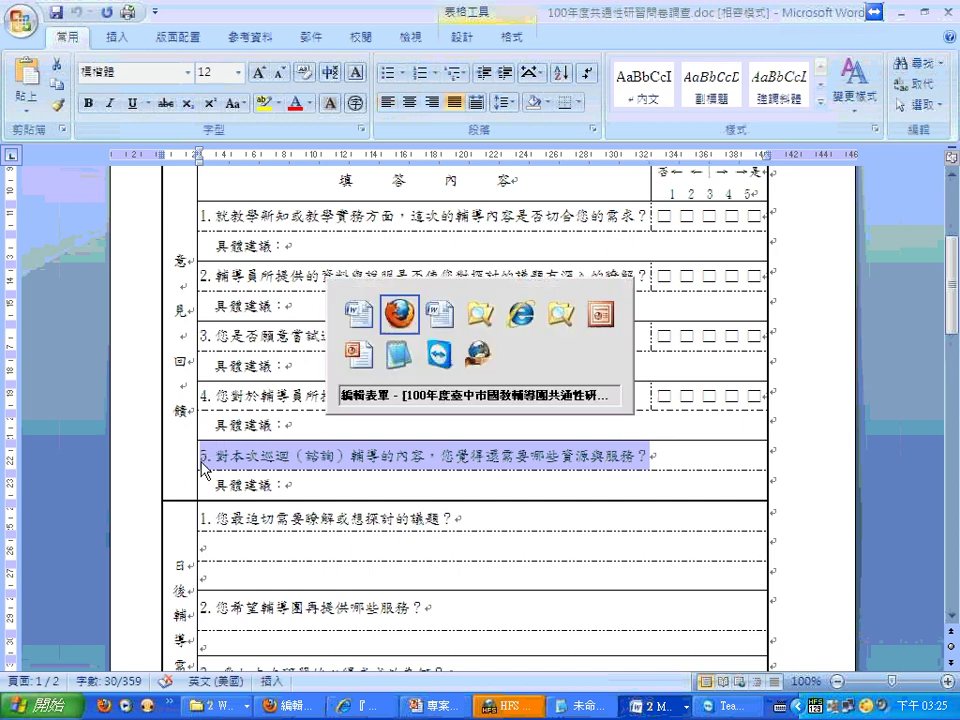
key(alt+Tab)
triple_click(257, 428)
text(5.對本次巡迴（諮詢）輔導的內容，您覺得還需要哪些資源與服務？)
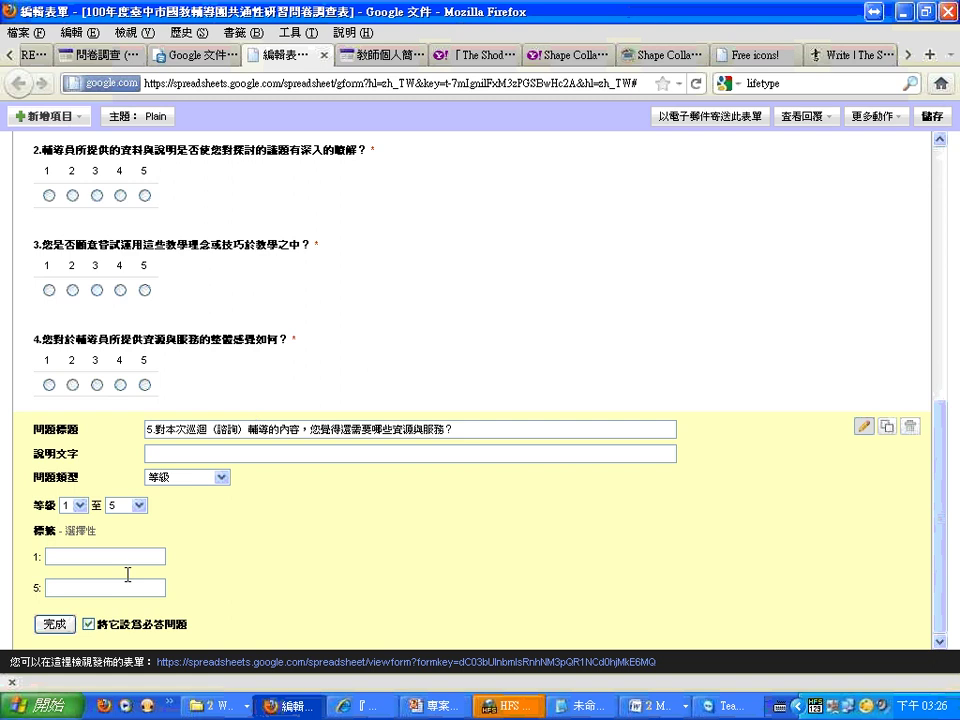
click(56, 624)
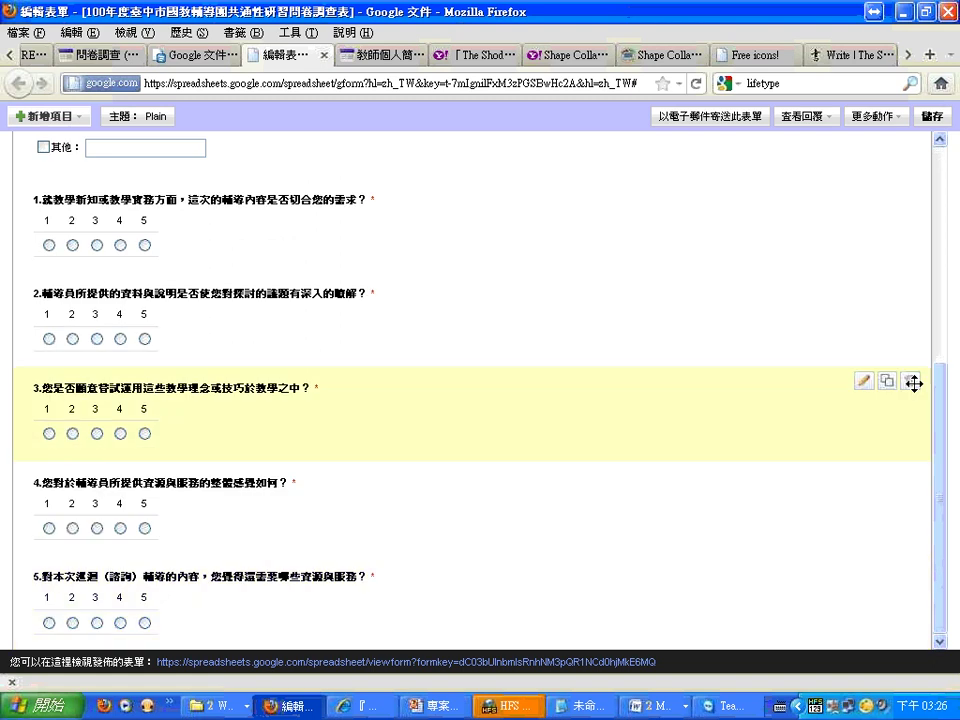
Open the form's theme gallery and browse through it to the second page of themes
drag(939, 381, 942, 166)
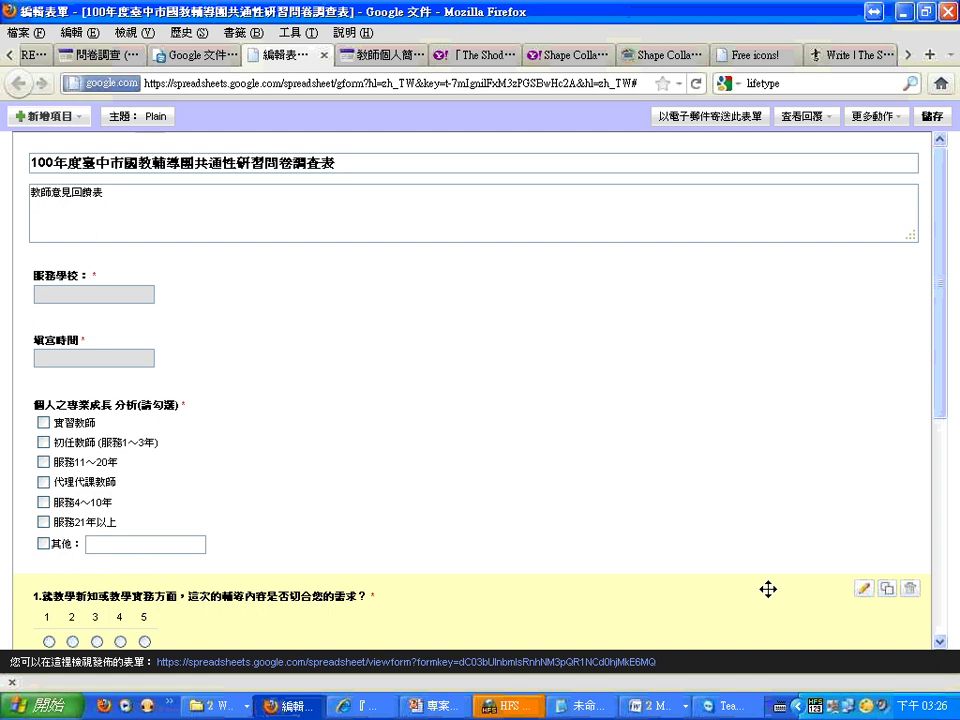
click(152, 118)
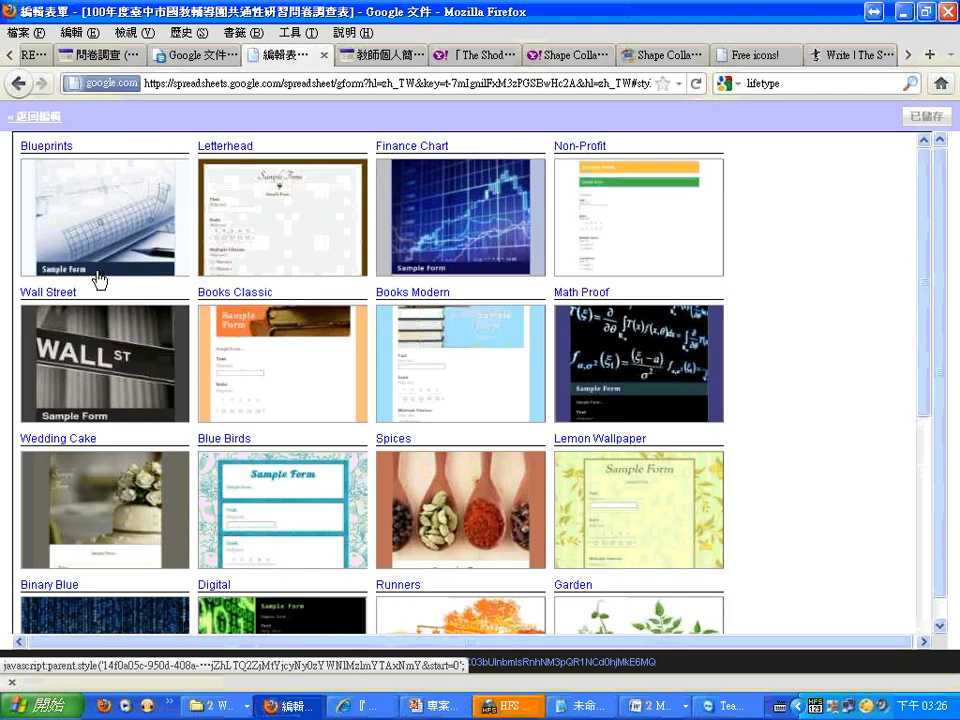
drag(926, 244, 926, 452)
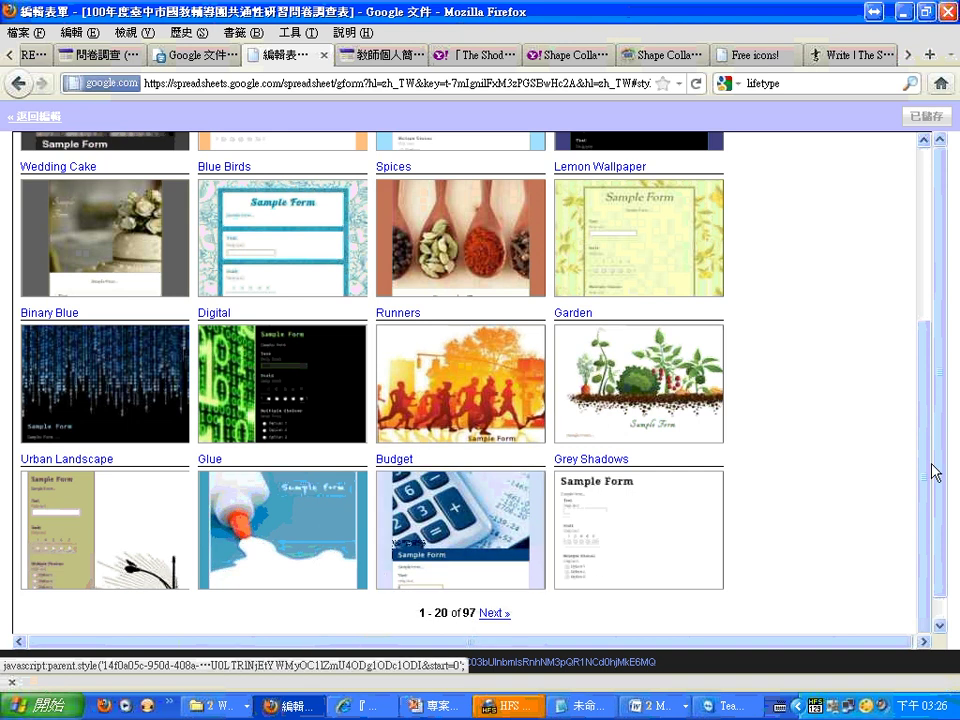
drag(925, 447, 925, 260)
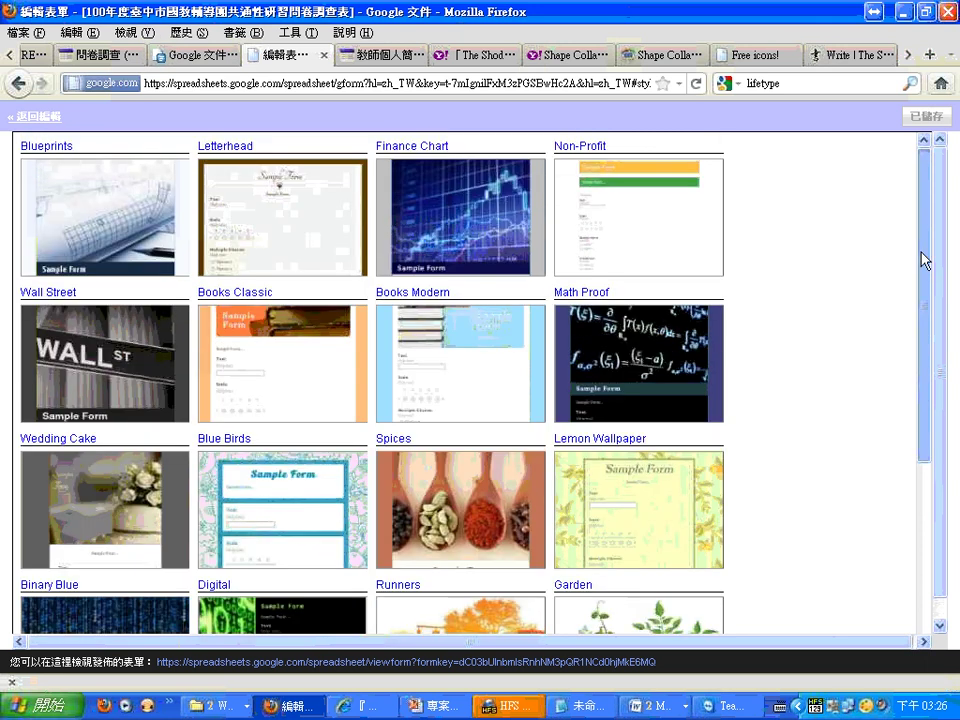
drag(926, 279, 945, 493)
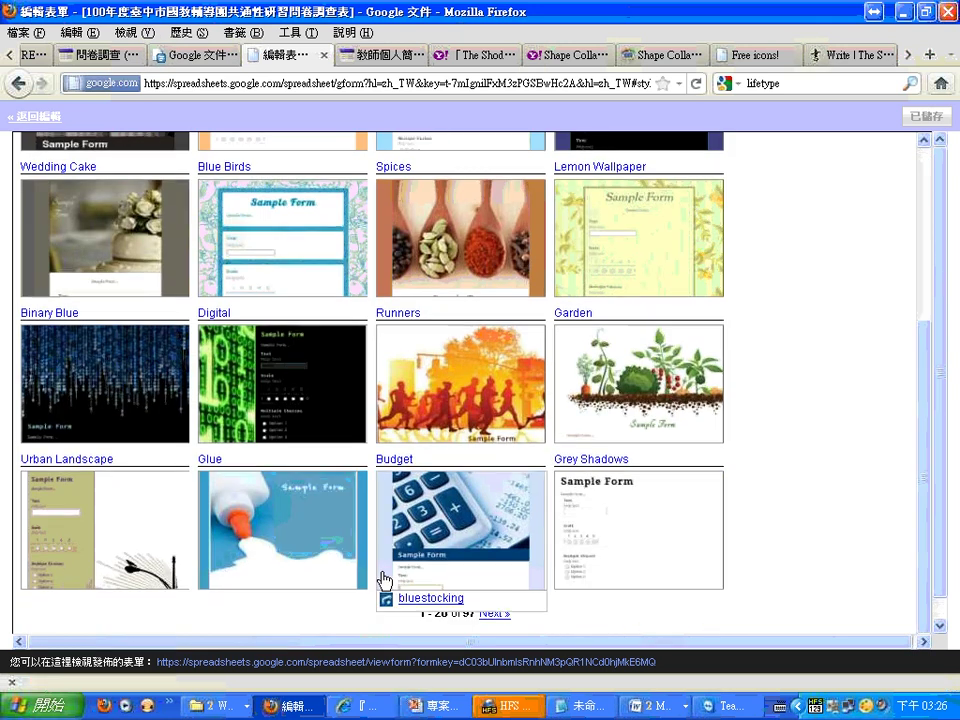
click(494, 613)
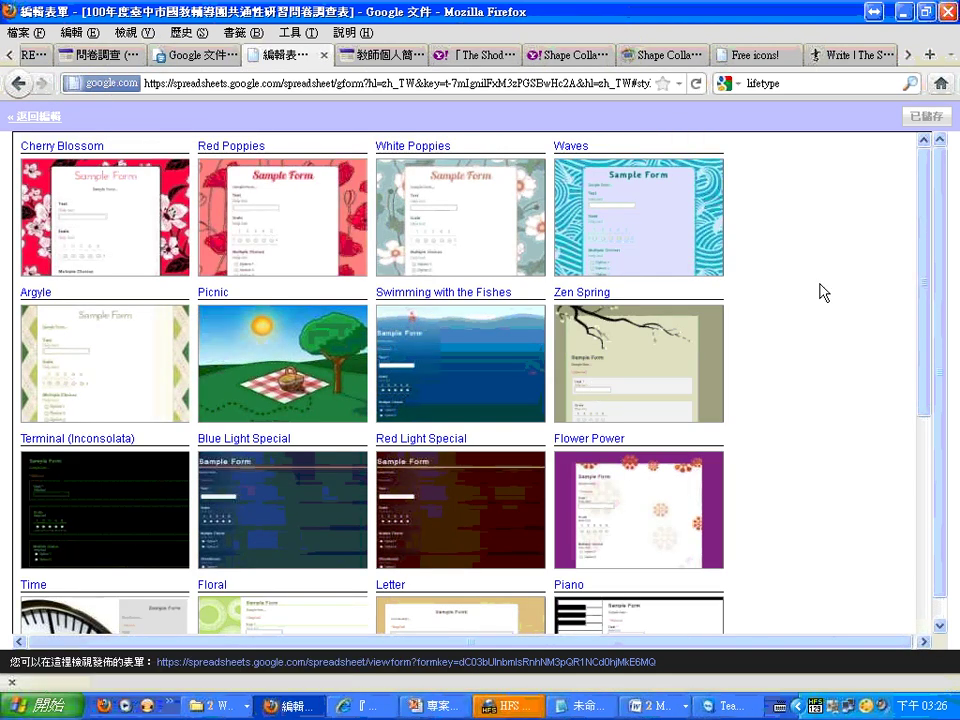
Preview the form with the White Poppies theme without applying it
click(447, 252)
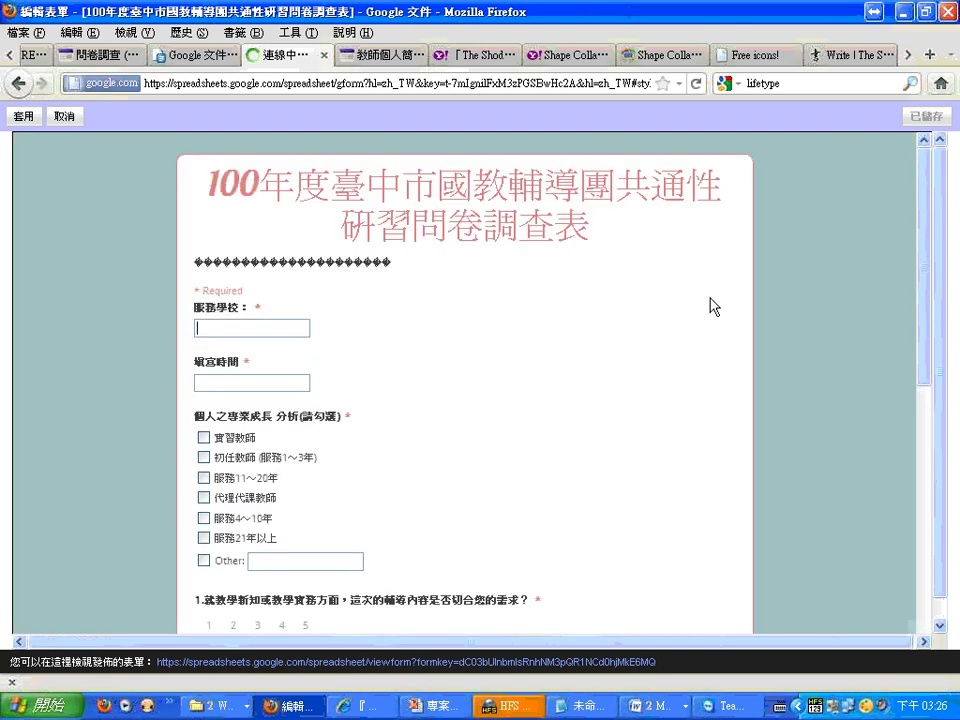
mouse_move(924, 236)
mouse_down()
mouse_move(924, 445)
mouse_move(924, 236)
mouse_up()
click(78, 118)
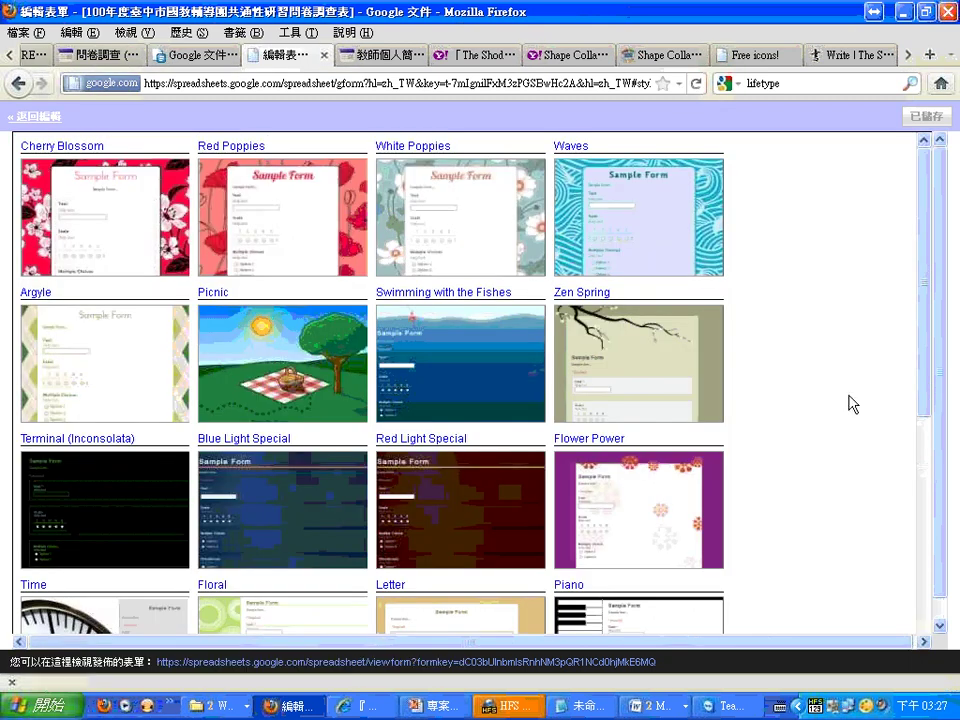
Select the Letter theme from the gallery and apply it to the form
drag(928, 358, 911, 521)
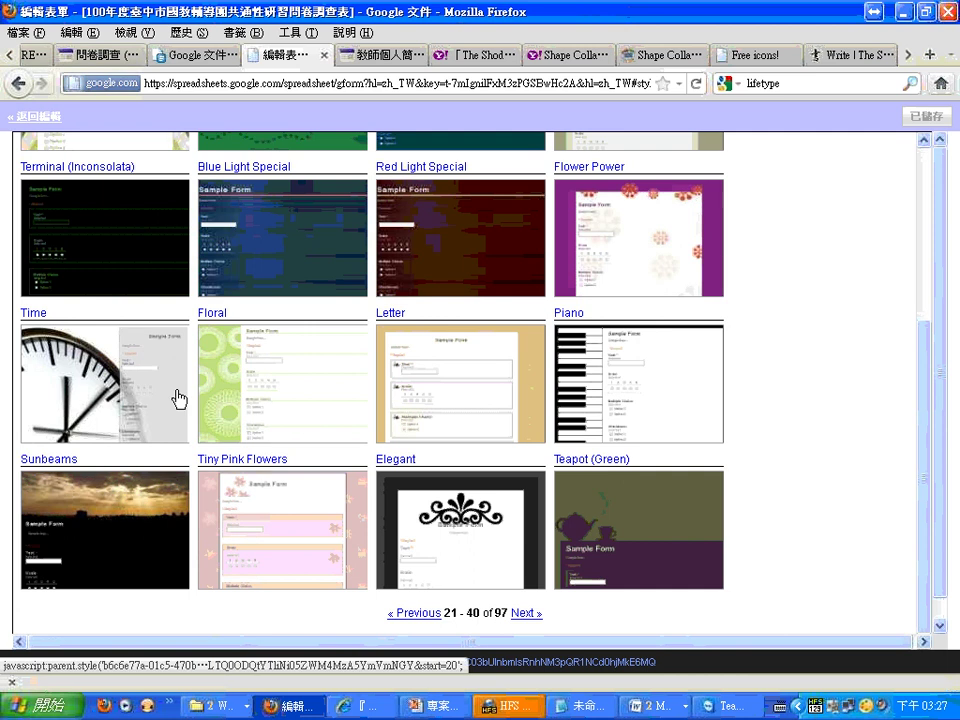
click(449, 400)
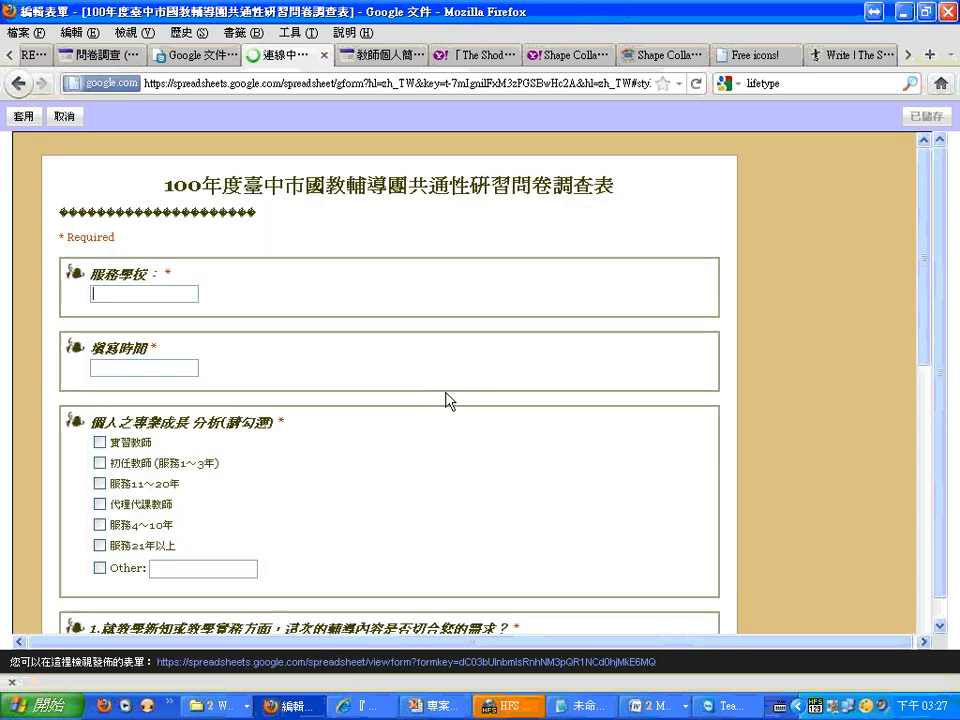
click(24, 117)
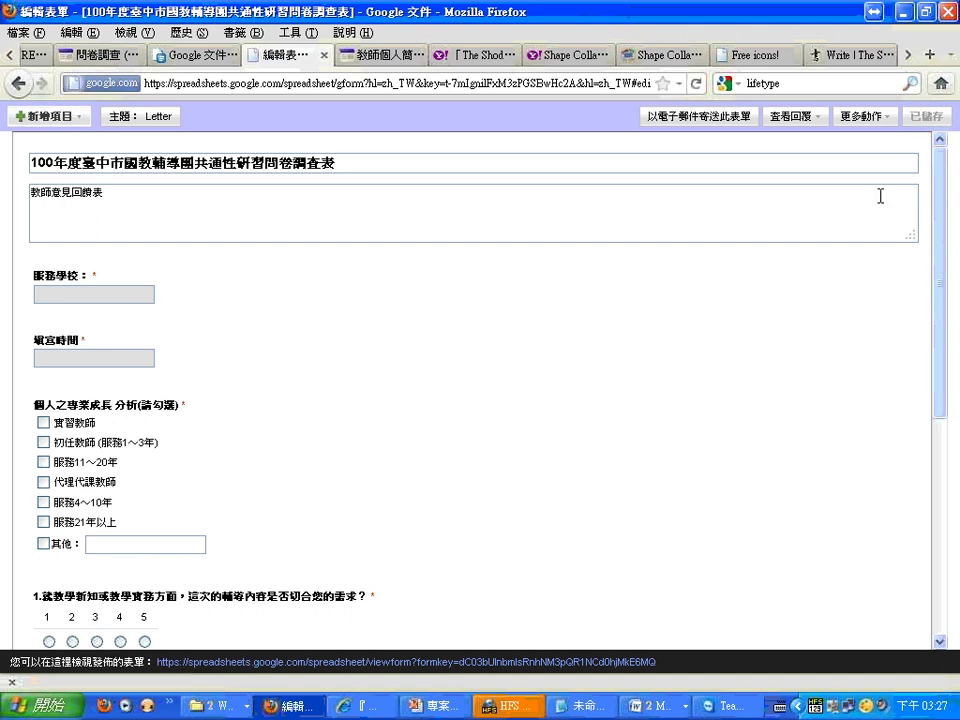
Examine the form's options for viewing responses and its confirmation message settings (編輯確認訊息)
drag(941, 182, 940, 115)
click(783, 121)
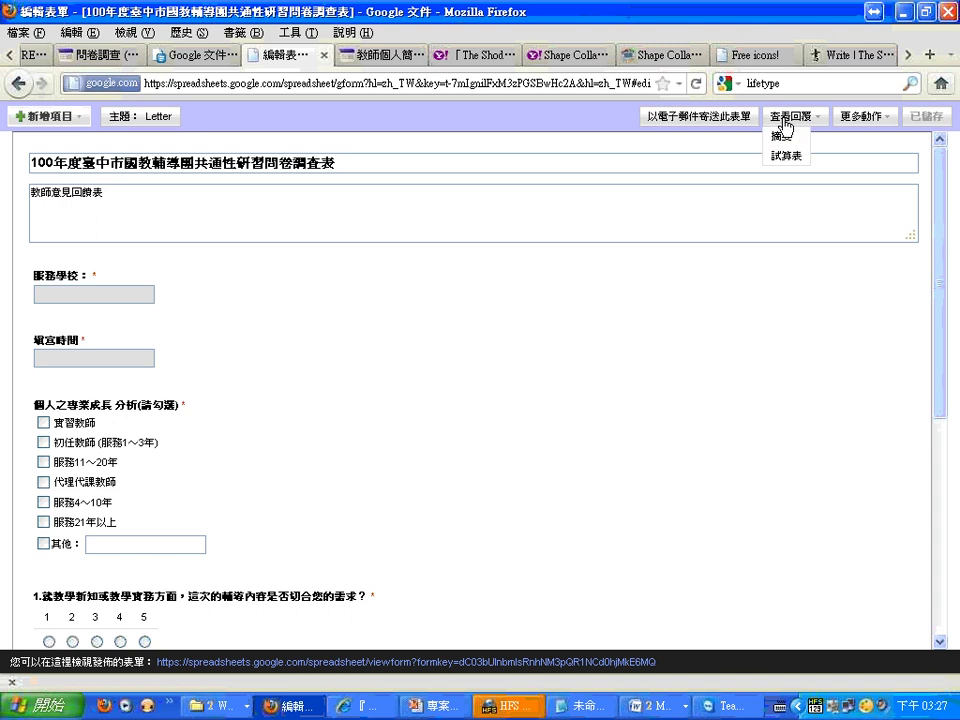
click(850, 118)
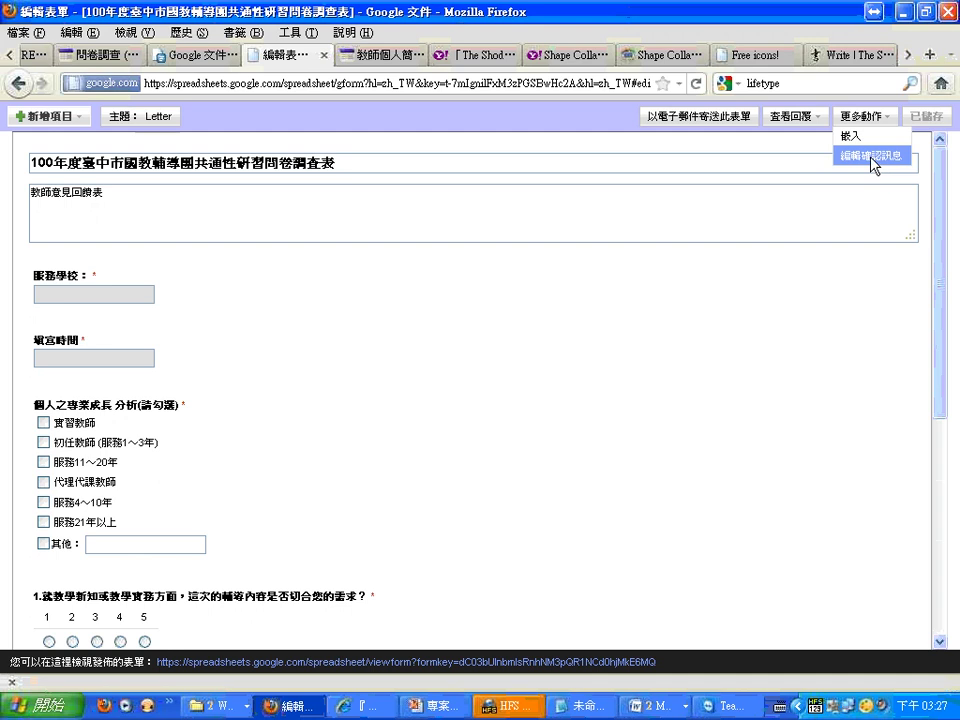
click(874, 157)
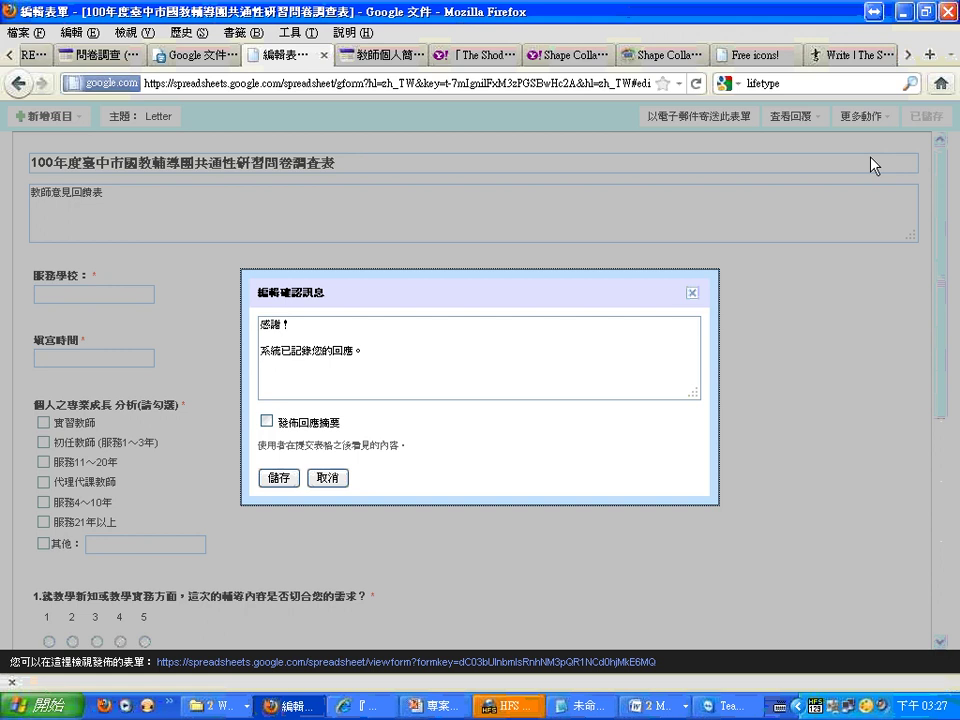
drag(364, 352, 233, 325)
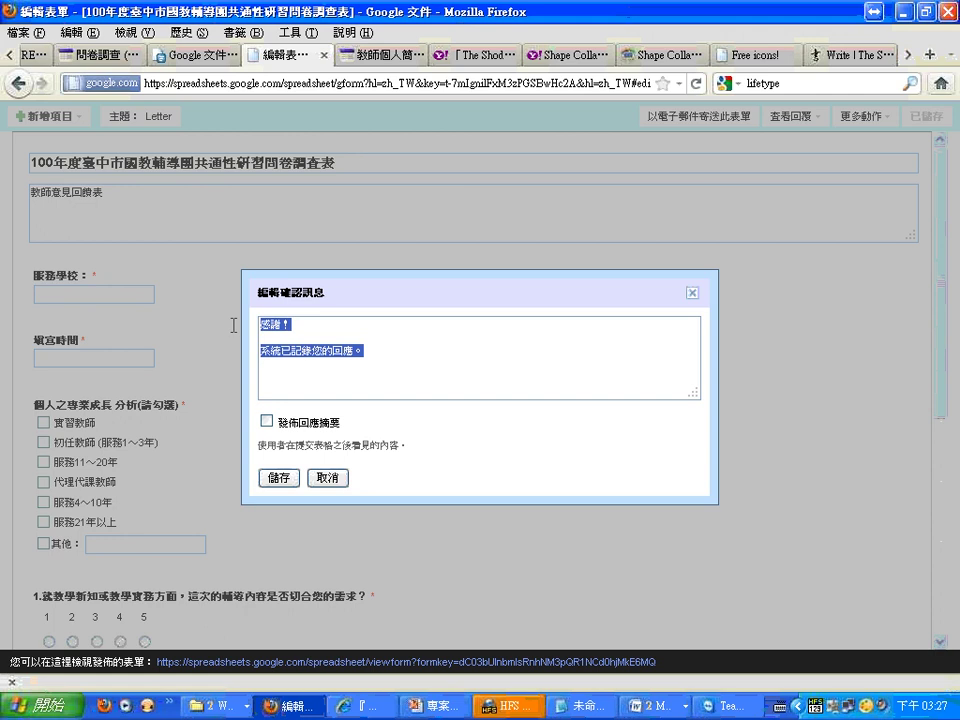
click(429, 360)
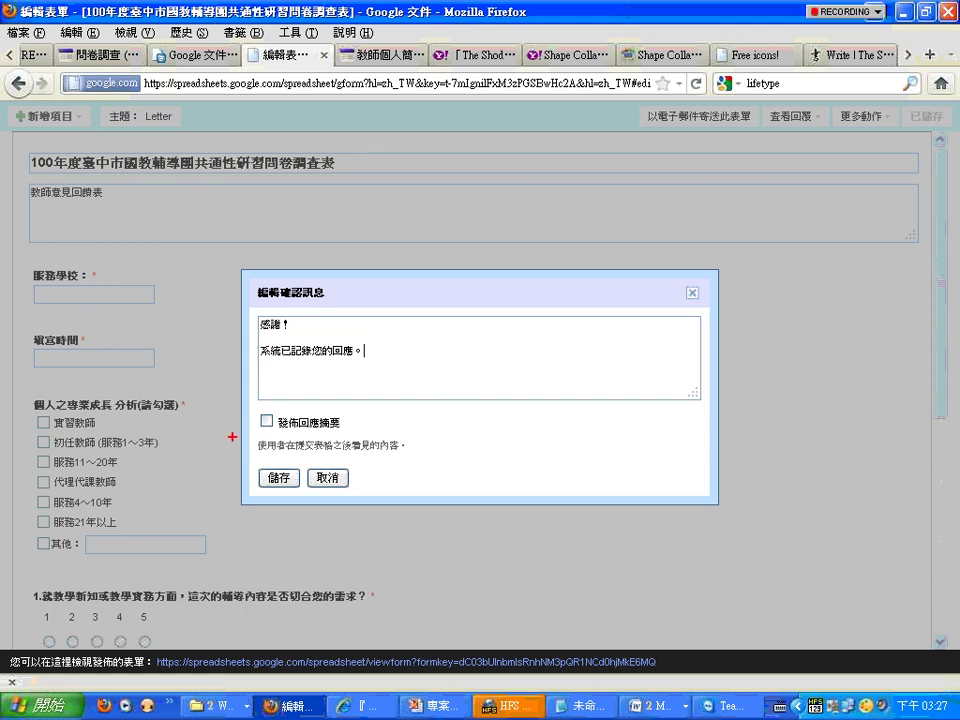
drag(265, 435, 383, 432)
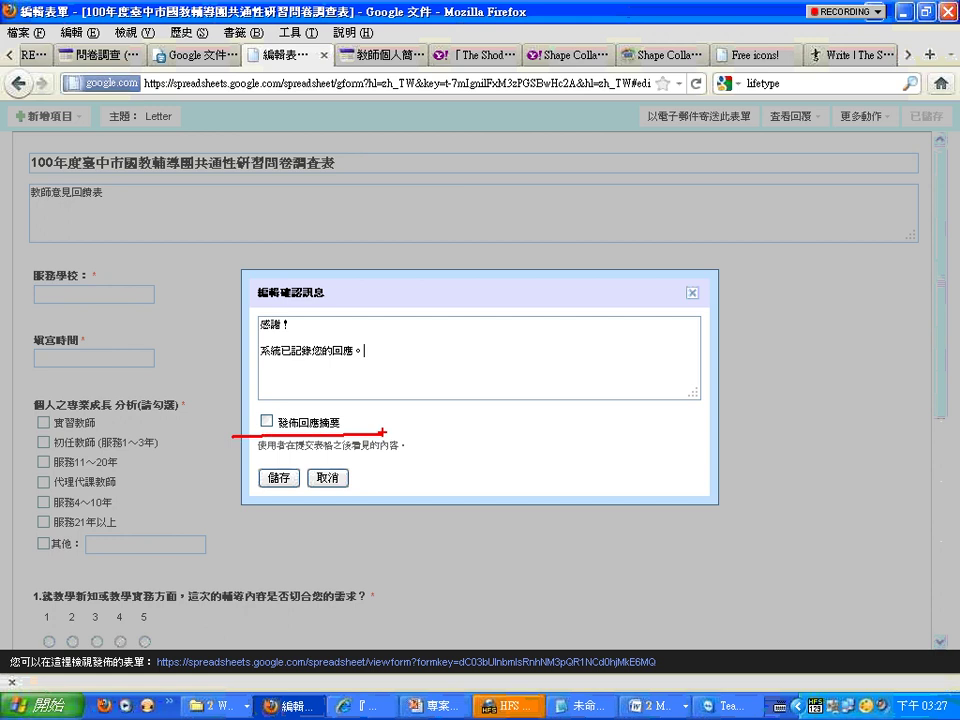
drag(276, 401, 322, 364)
mouse_move(365, 400)
mouse_down()
mouse_move(250, 425)
mouse_move(255, 470)
mouse_up()
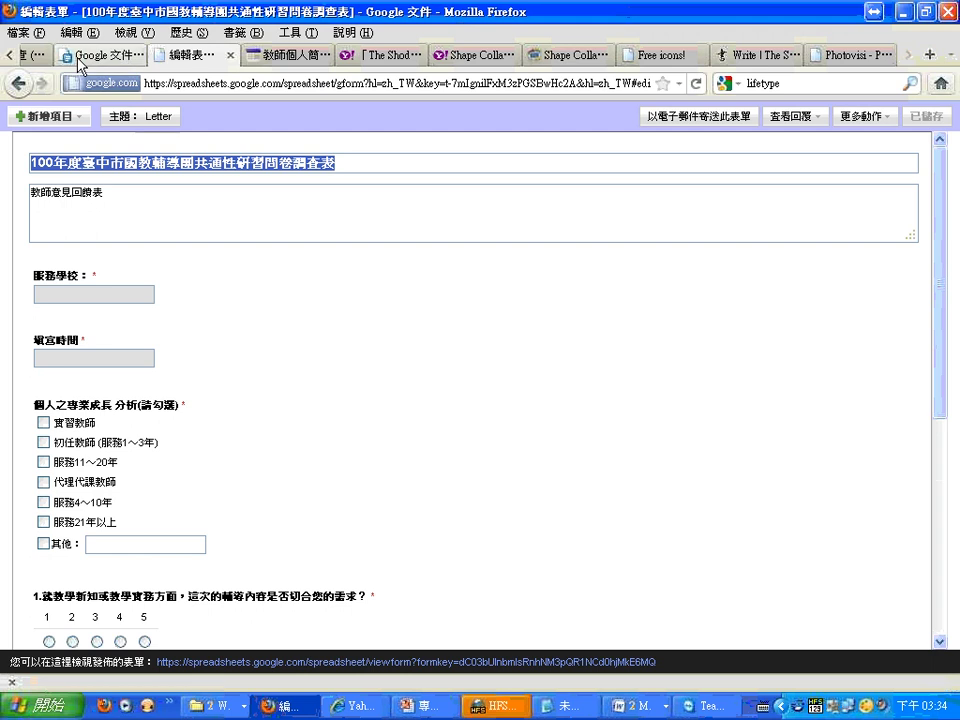
Create a new top-level web page named 問卷調查 in the Google site, taking the name from the Notepad text
click(40, 57)
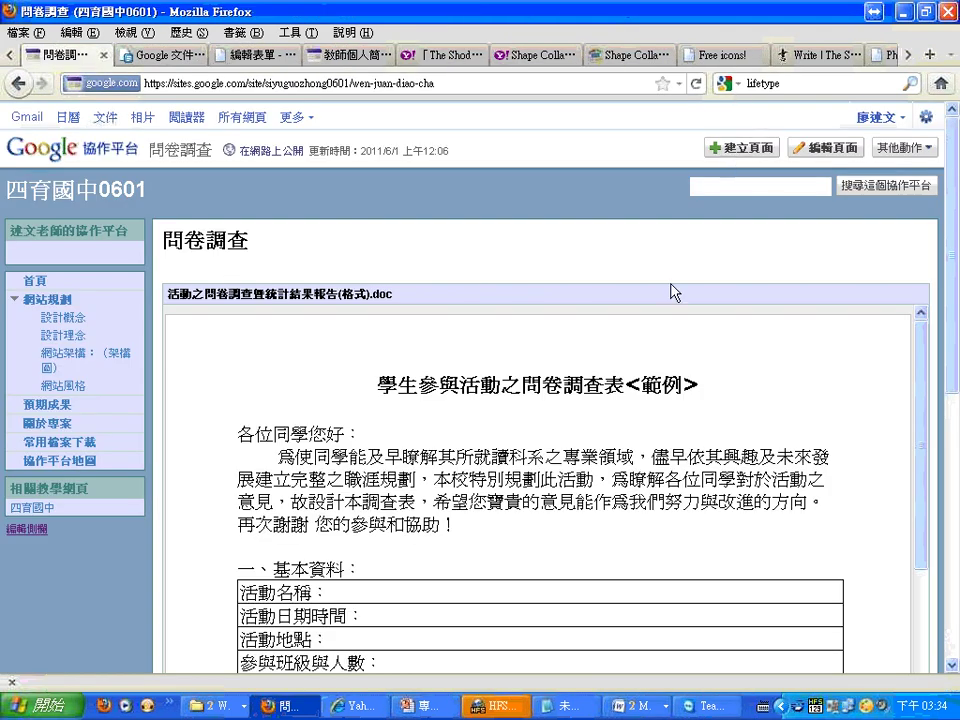
click(760, 149)
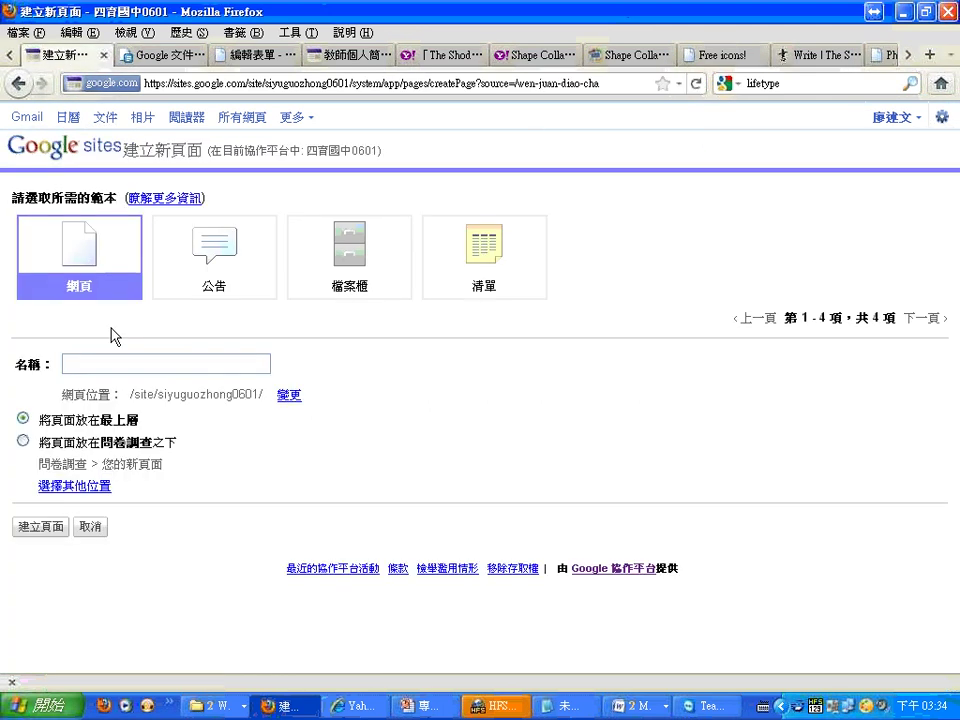
click(565, 706)
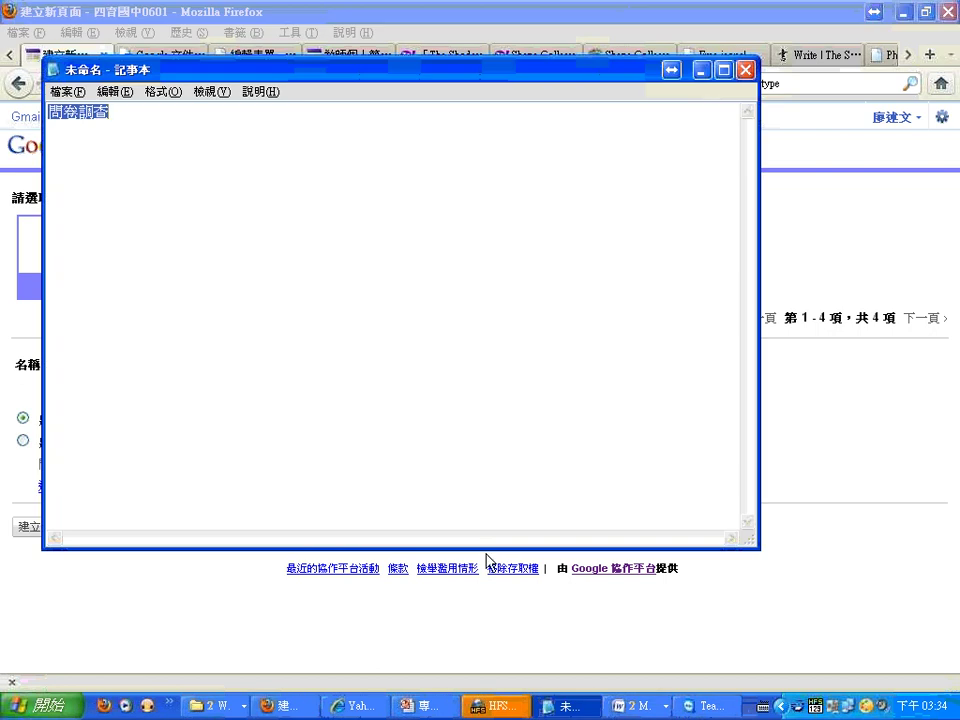
key(alt+Tab)
text(問卷調查)
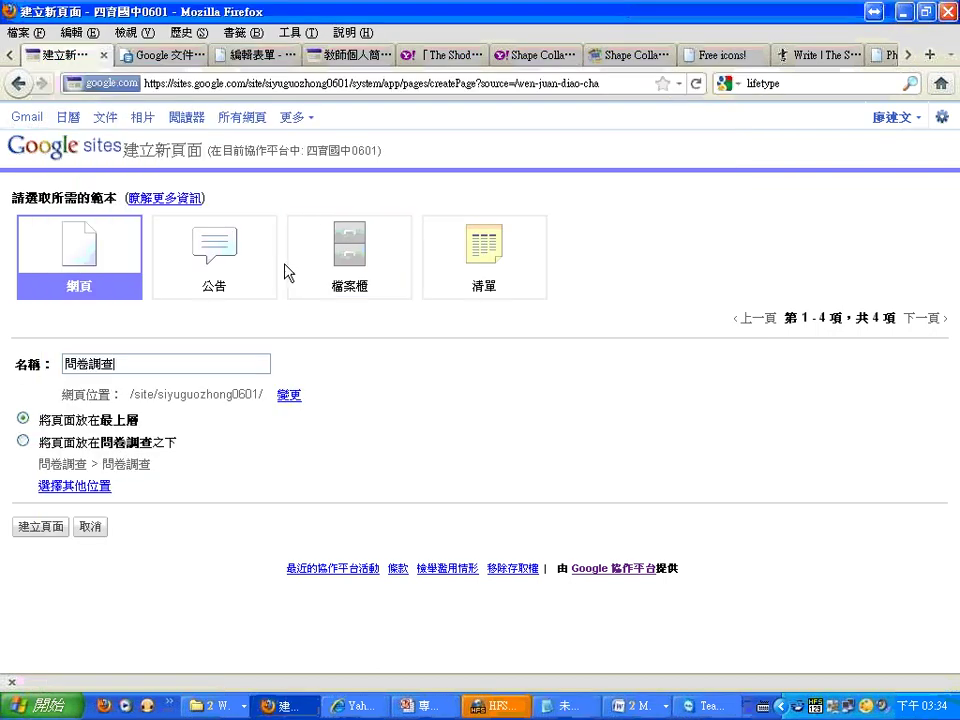
click(50, 530)
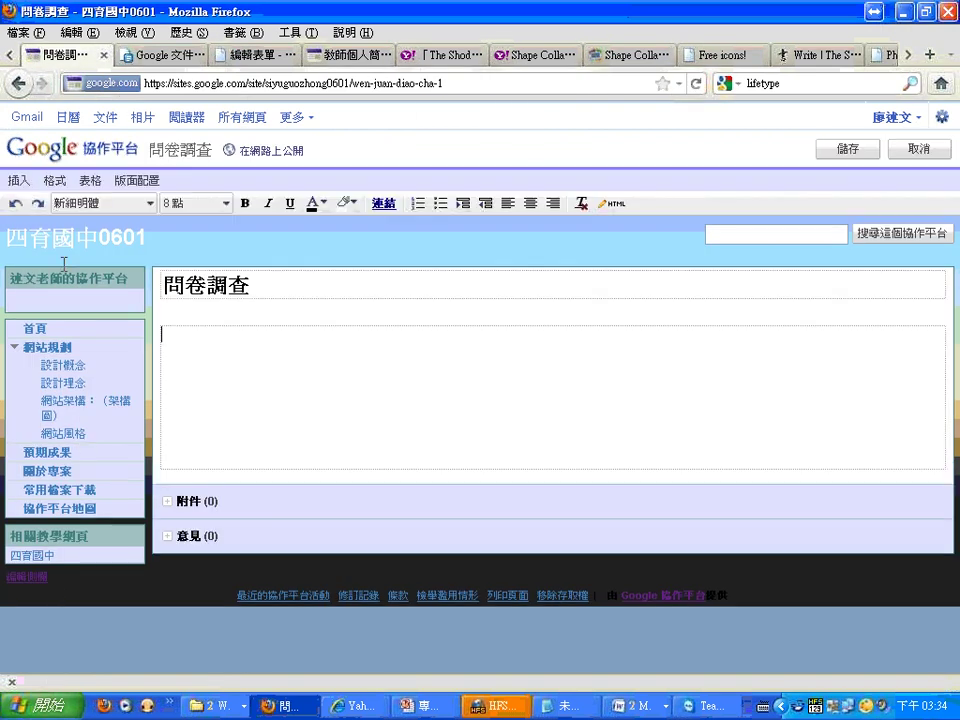
Insert the Google form 100年度臺中市國教輔導團共通性研習問卷調查表 into the page with its default display settings, and save the page
click(18, 181)
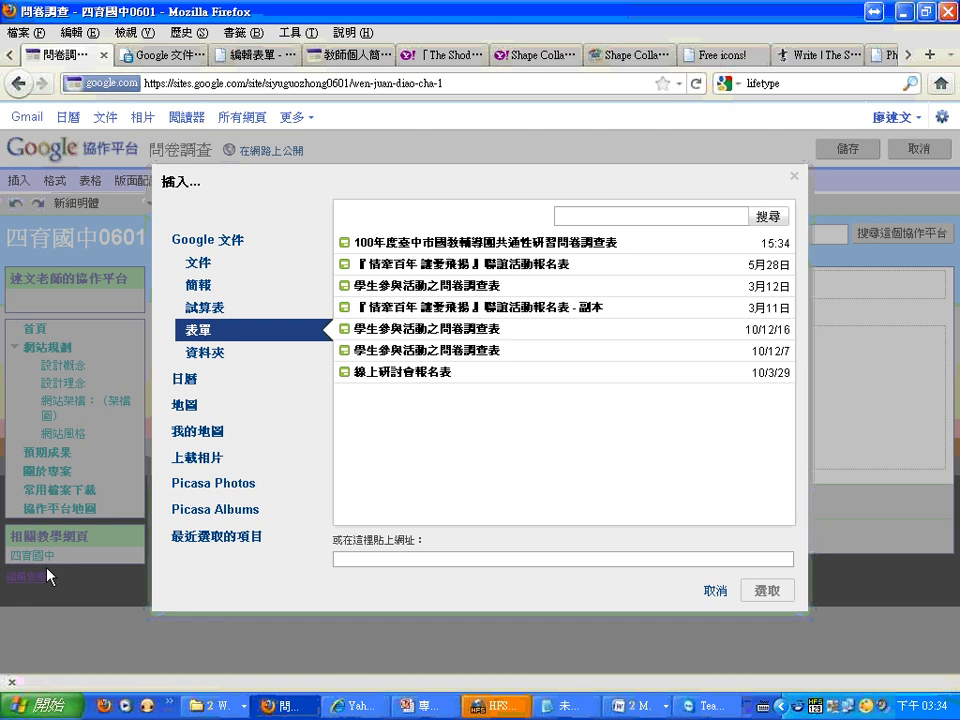
double_click(495, 247)
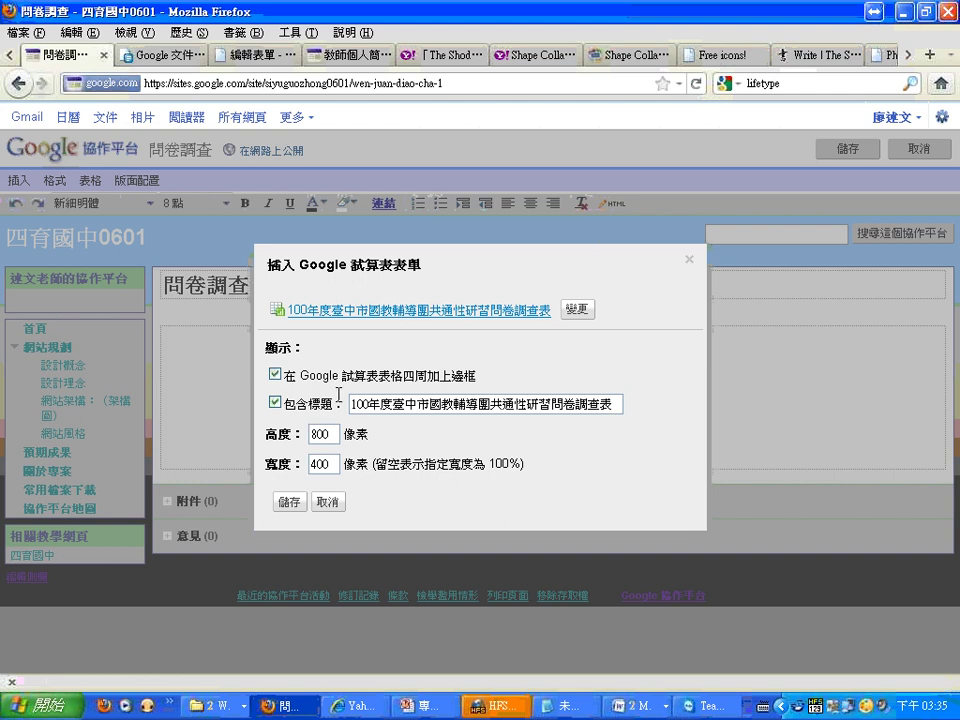
click(287, 502)
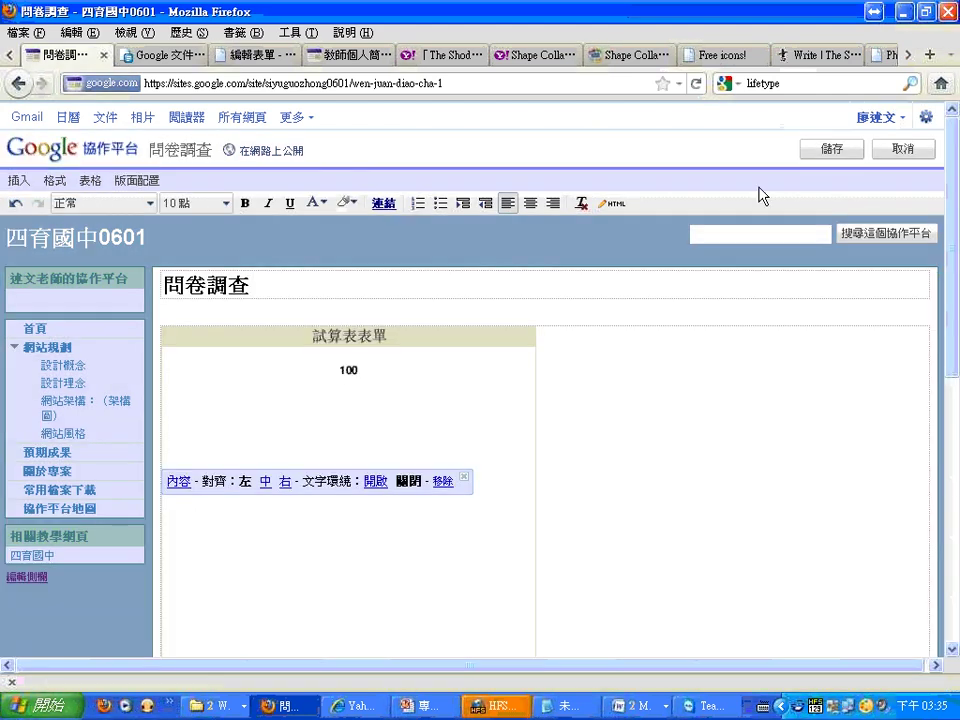
click(812, 155)
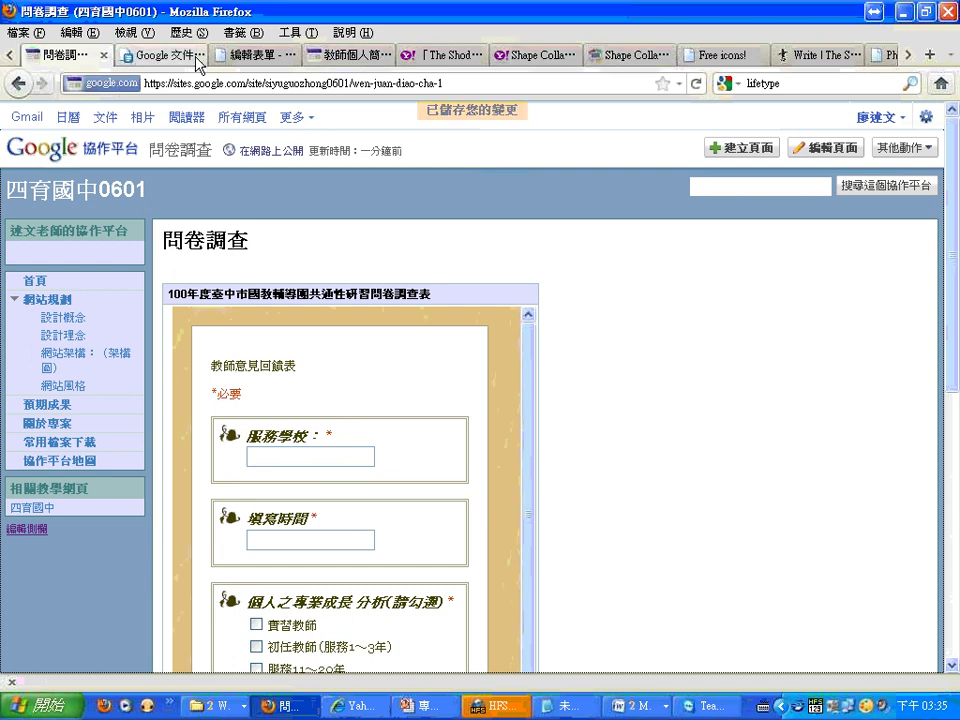
Examine the form's e-mail sending options without sending, and review the embedded form on the 問卷調查 page down to its submit button
click(258, 56)
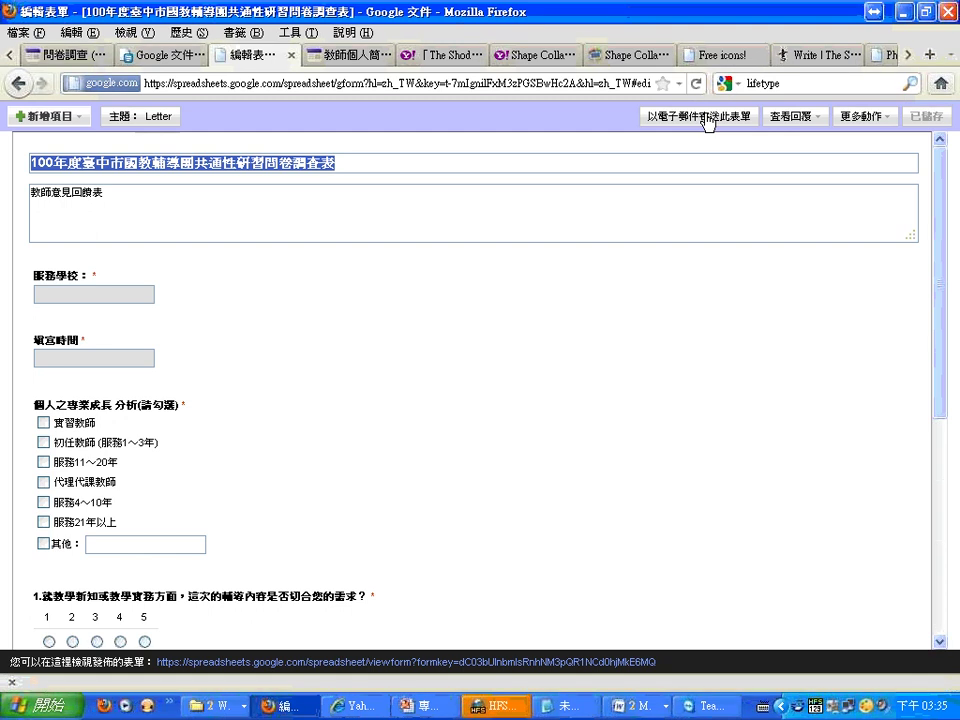
click(707, 118)
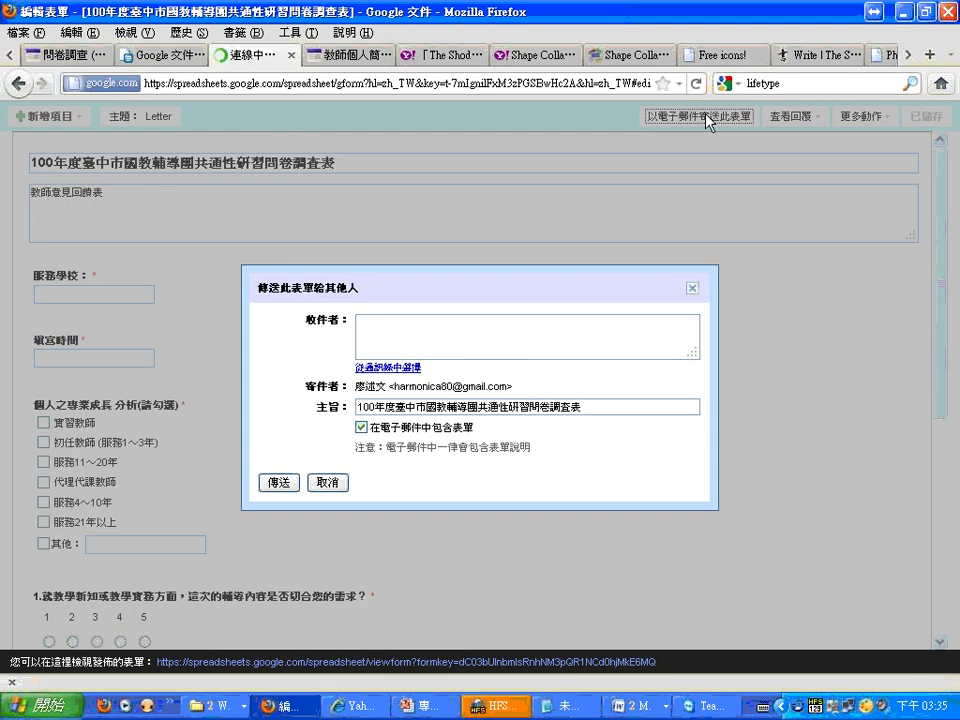
click(486, 330)
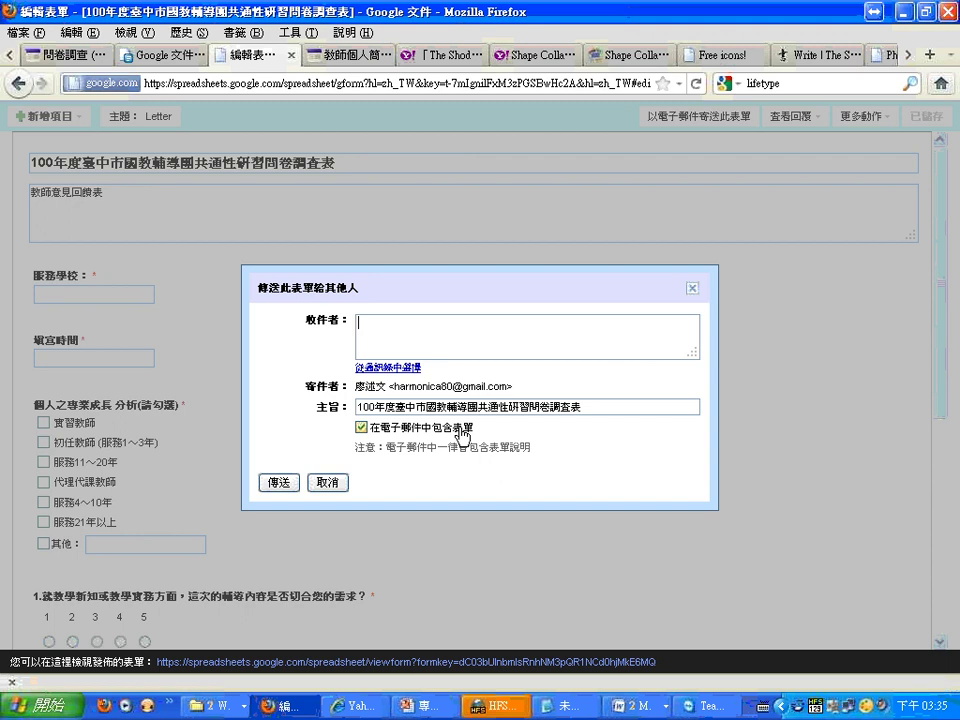
click(694, 290)
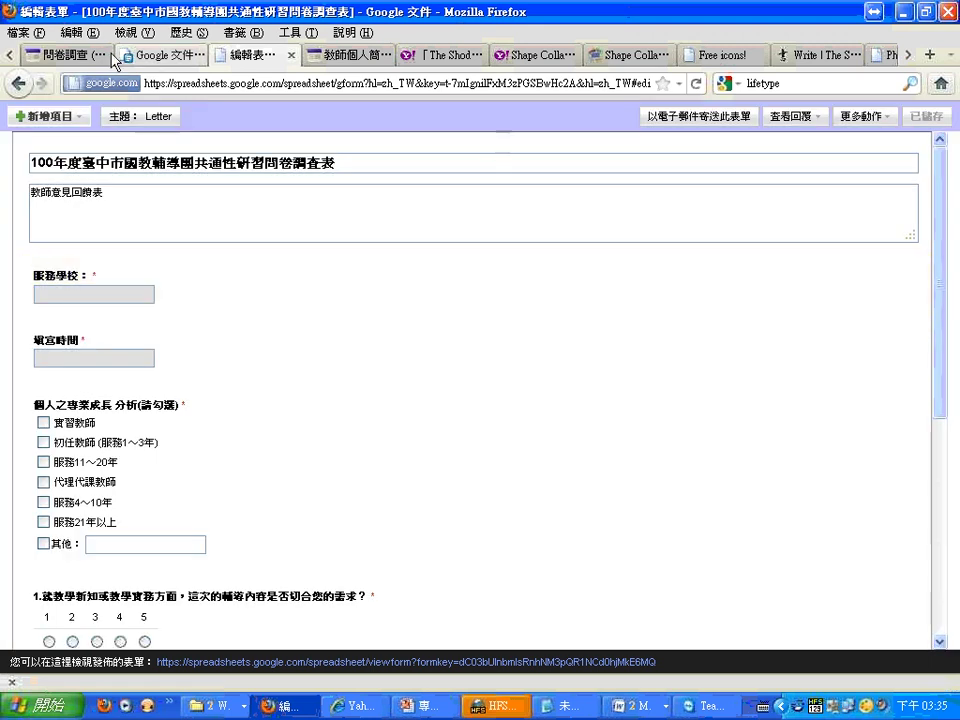
click(70, 56)
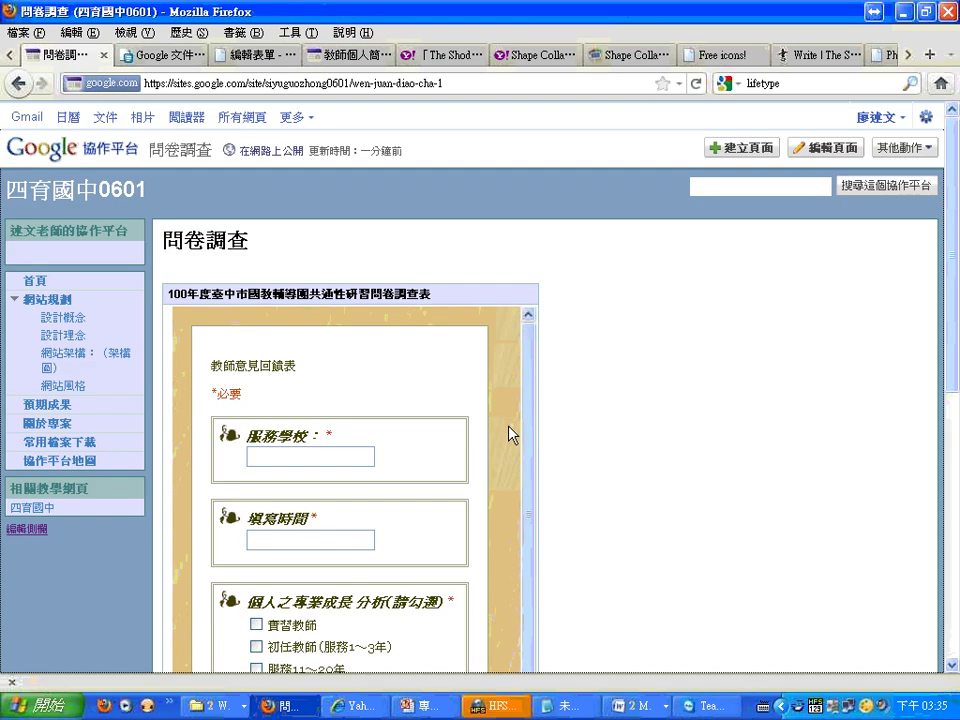
drag(949, 285, 955, 345)
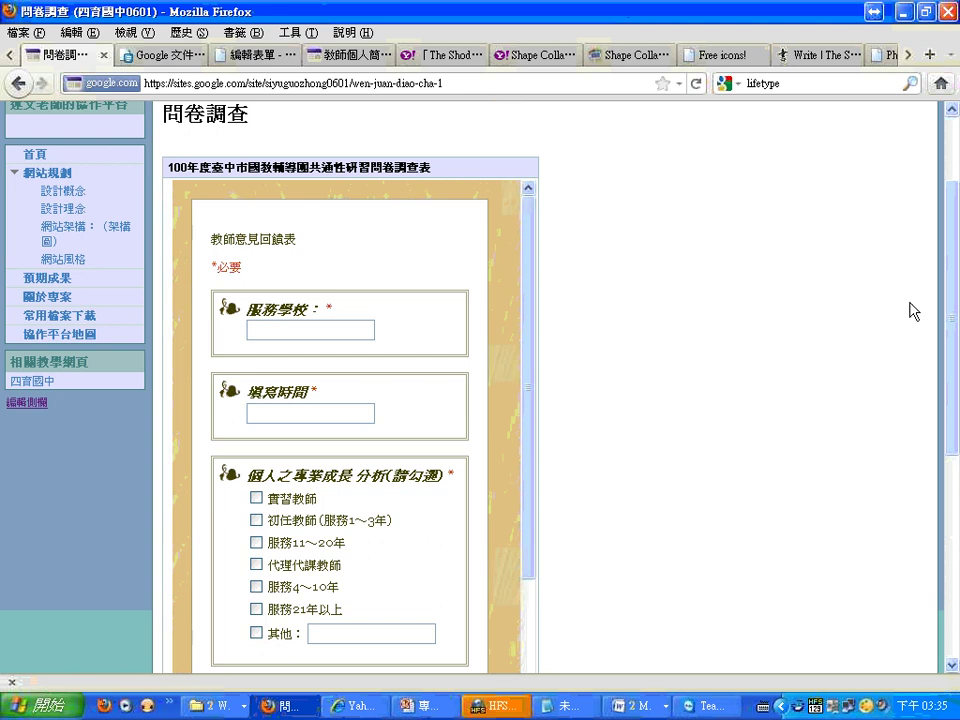
drag(953, 298, 945, 501)
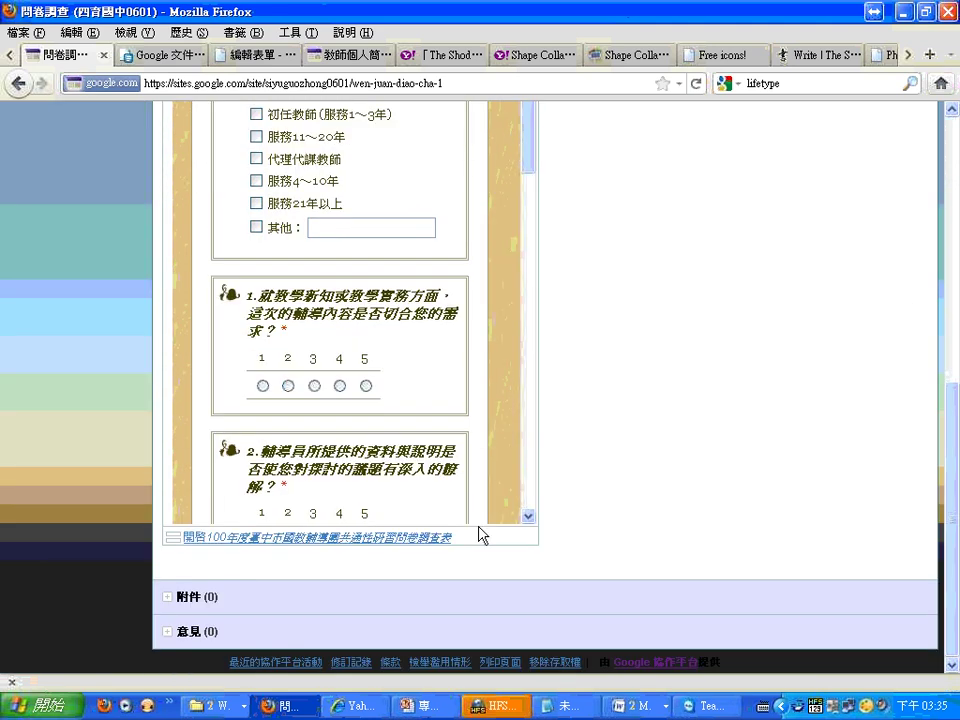
scroll(510, 510, down, 10)
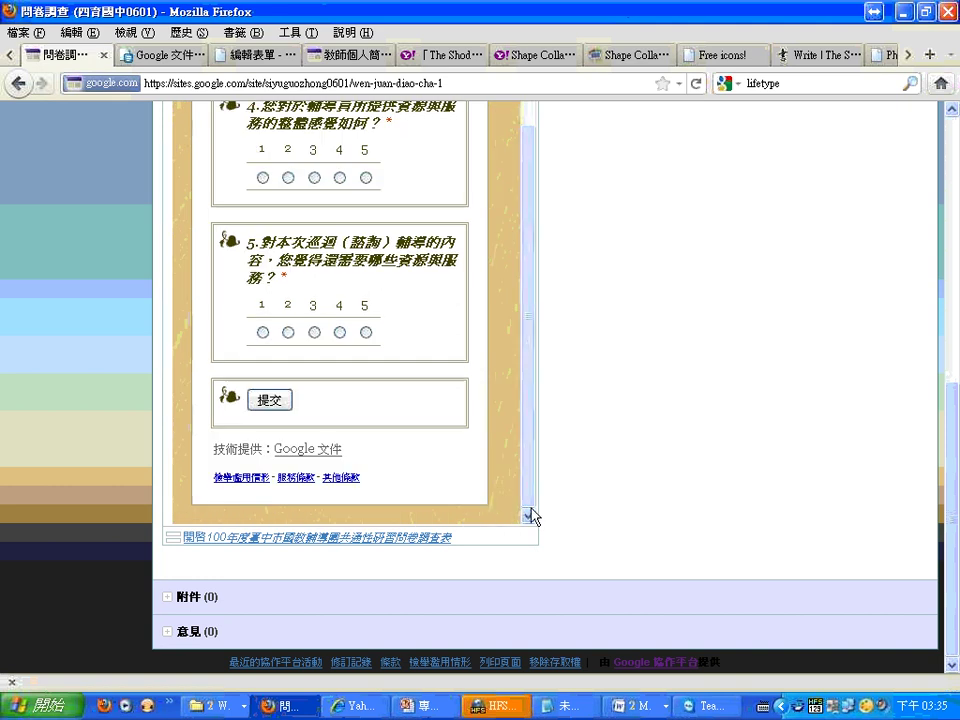
scroll(949, 429, up, 10)
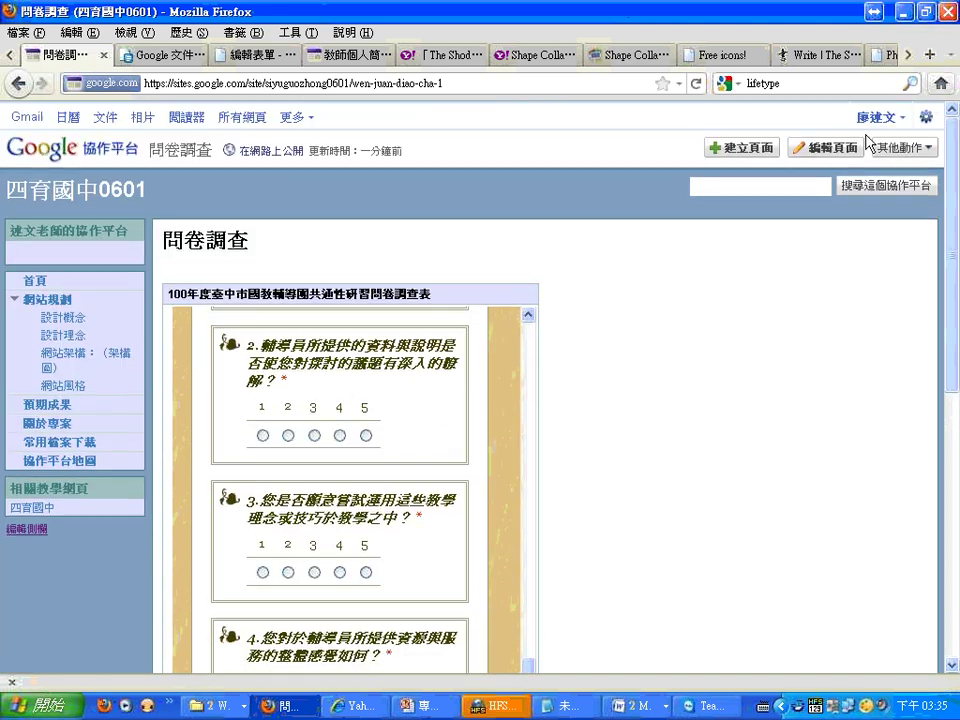
Clear the embedded form's width value in its properties so it spans 100% of the page, and save the page
click(829, 150)
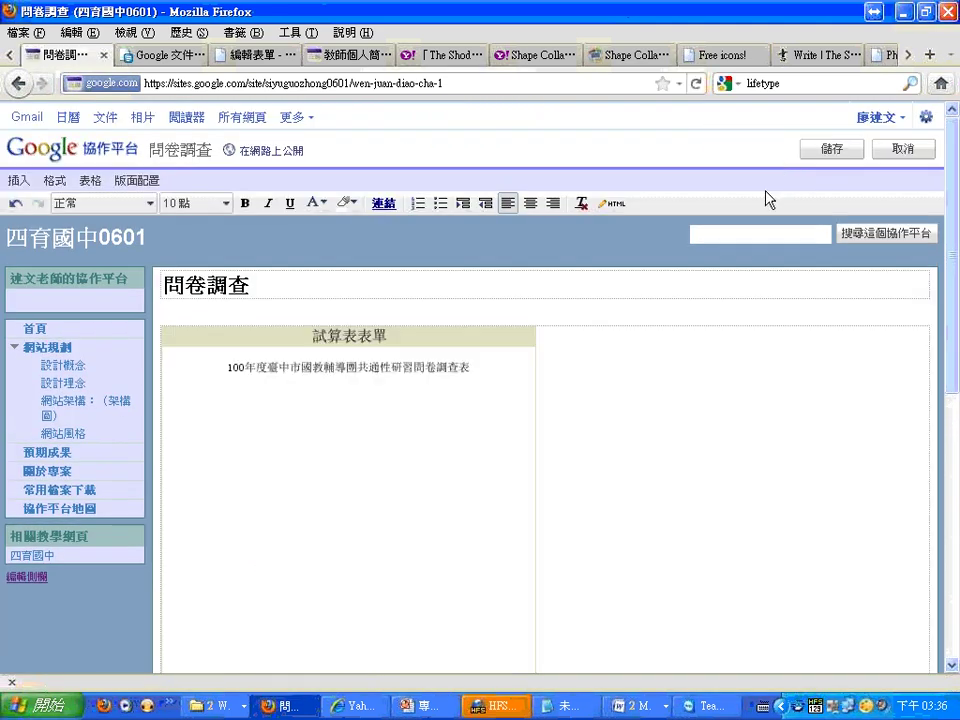
click(438, 382)
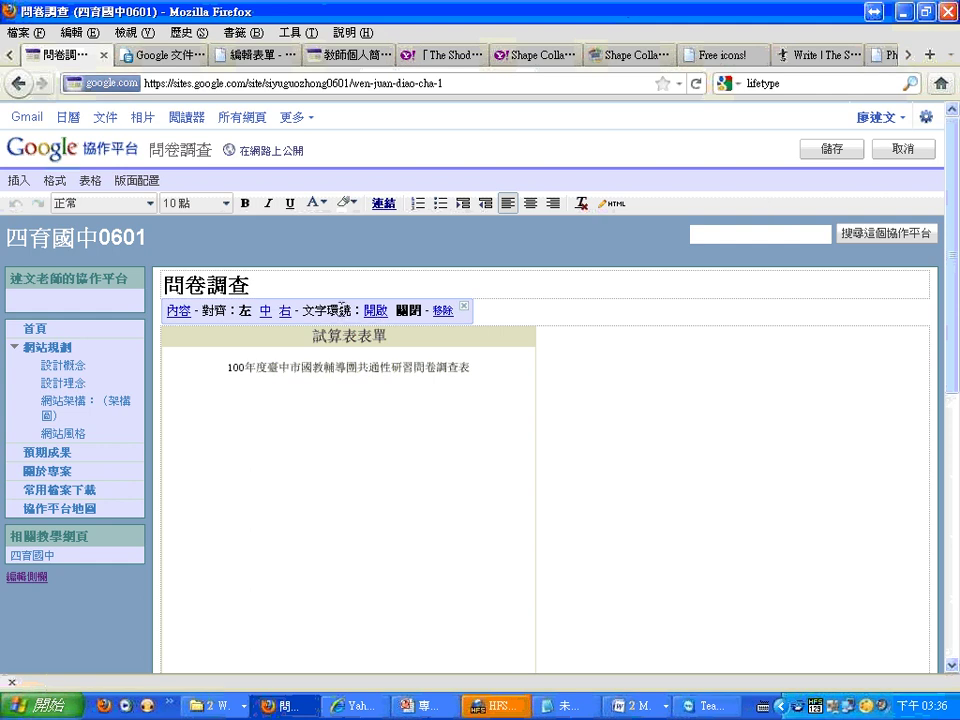
click(181, 313)
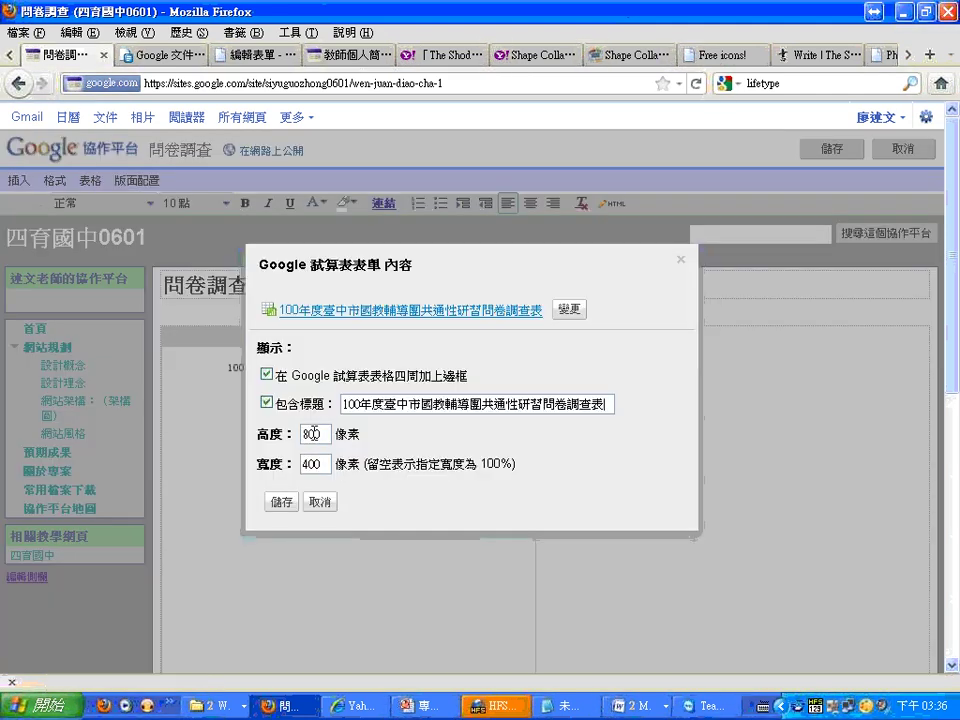
drag(313, 463, 284, 472)
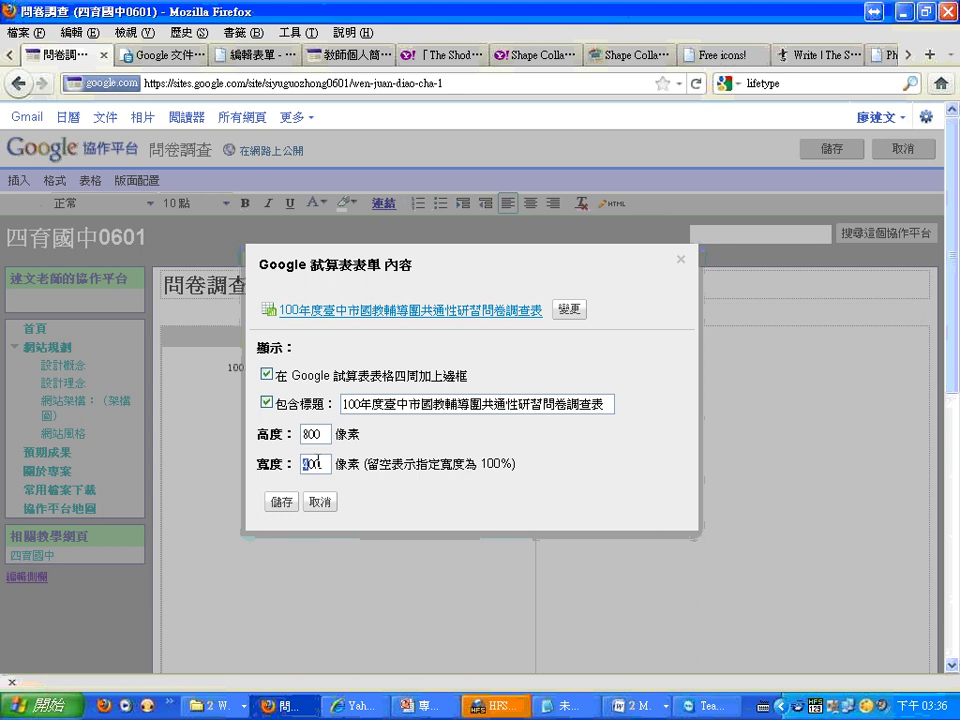
key(ctrl+a)
key(BackSpace)
drag(314, 434, 293, 434)
click(283, 502)
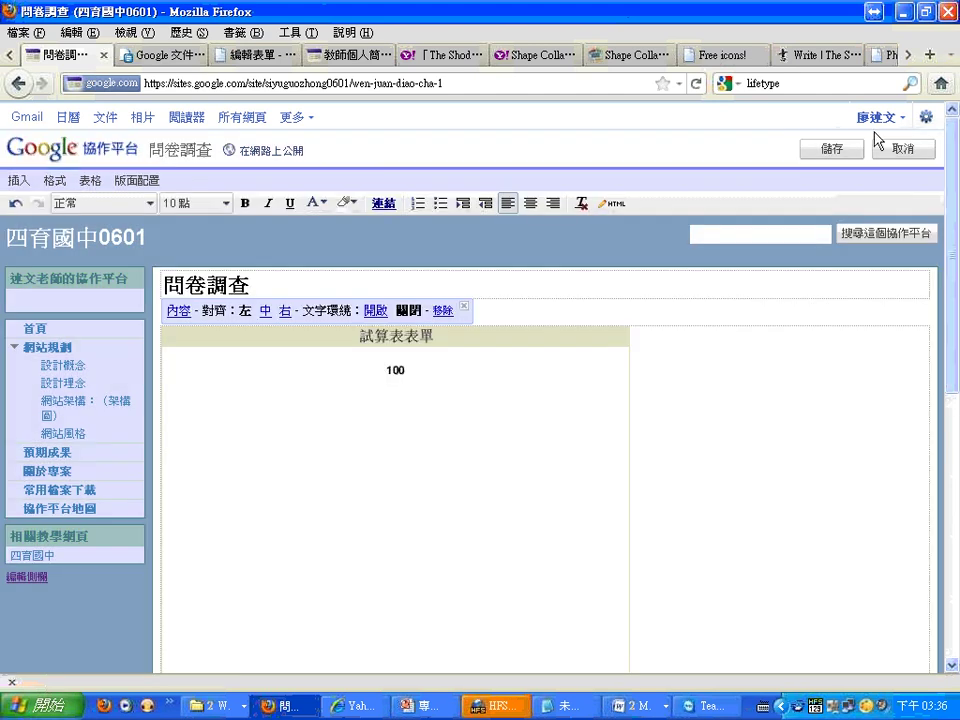
click(840, 152)
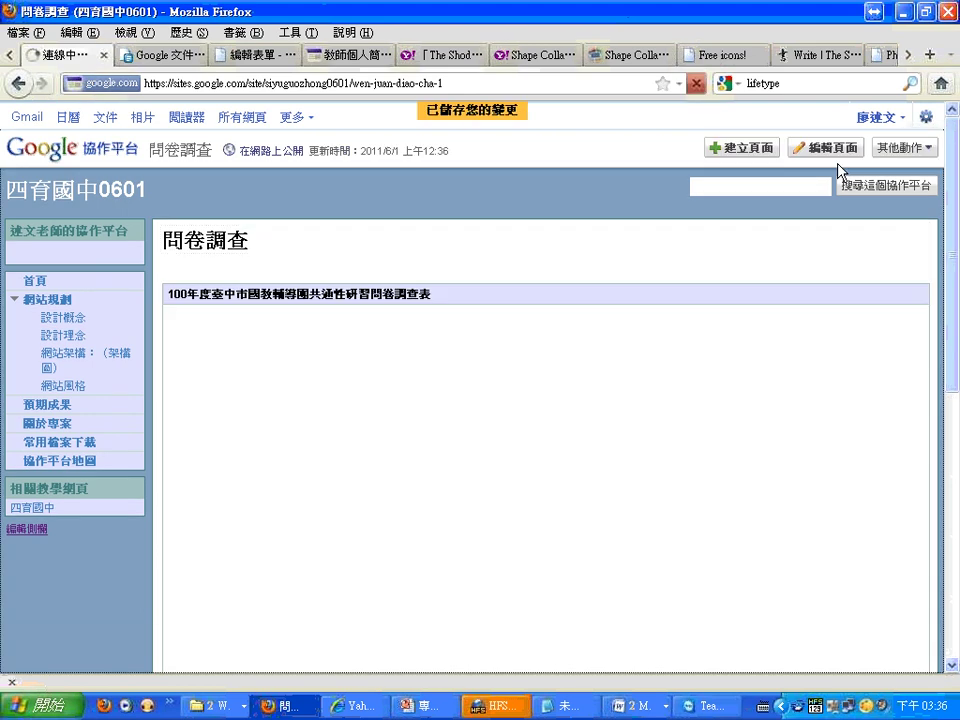
mouse_move(953, 318)
mouse_down()
mouse_move(953, 483)
mouse_move(936, 317)
mouse_up()
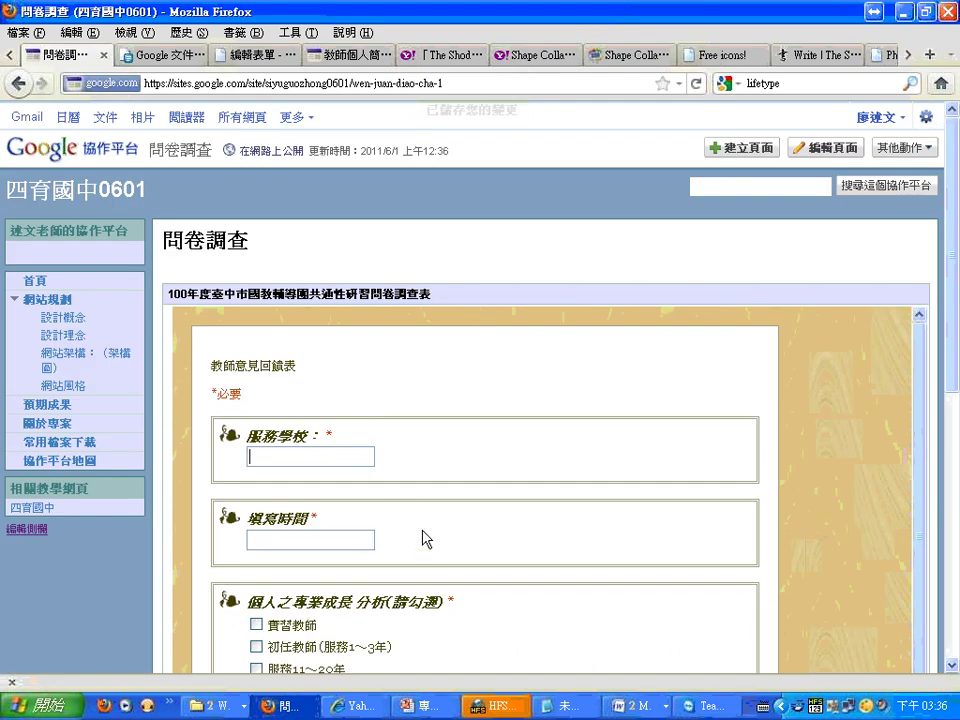
Write 四育國中 on a new line in Notepad and copy it into the embedded form's 服務學校 field
click(562, 706)
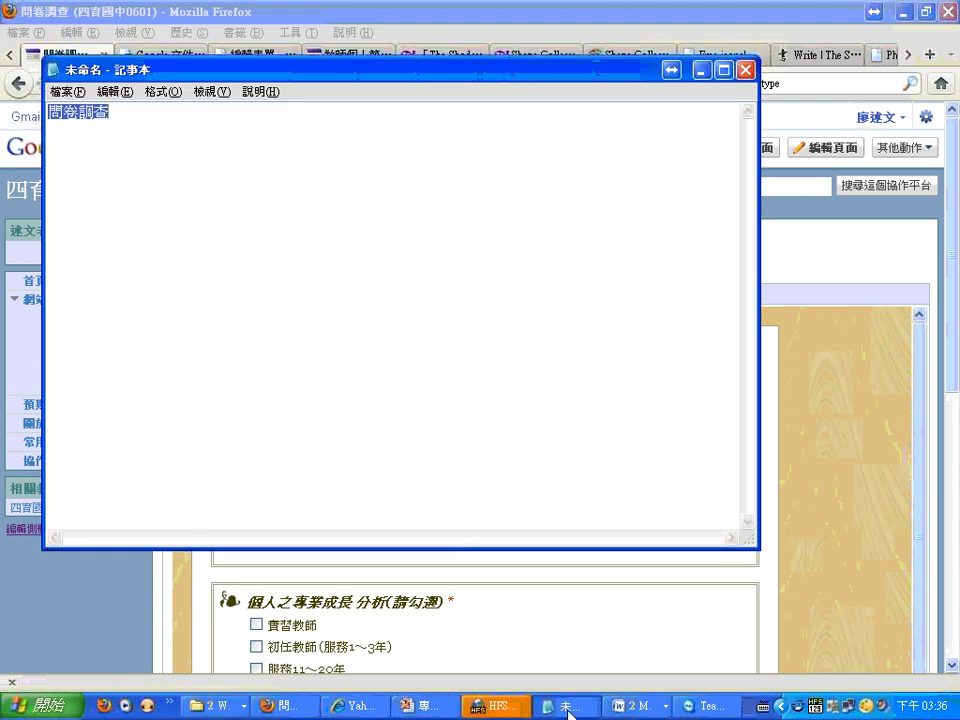
click(420, 488)
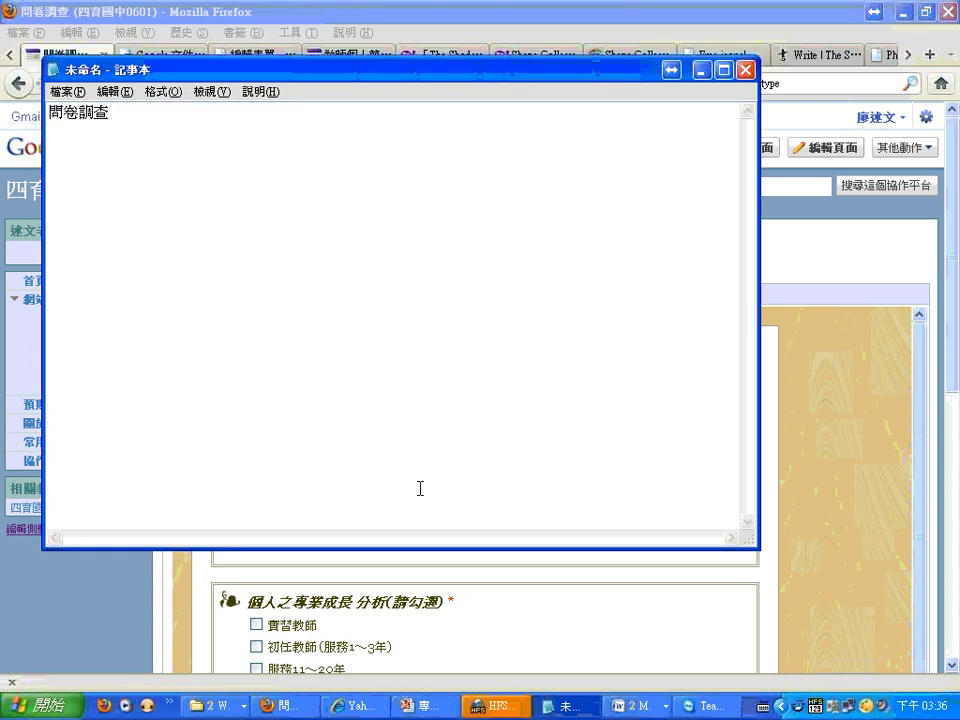
key(Return)
text(四育國中)
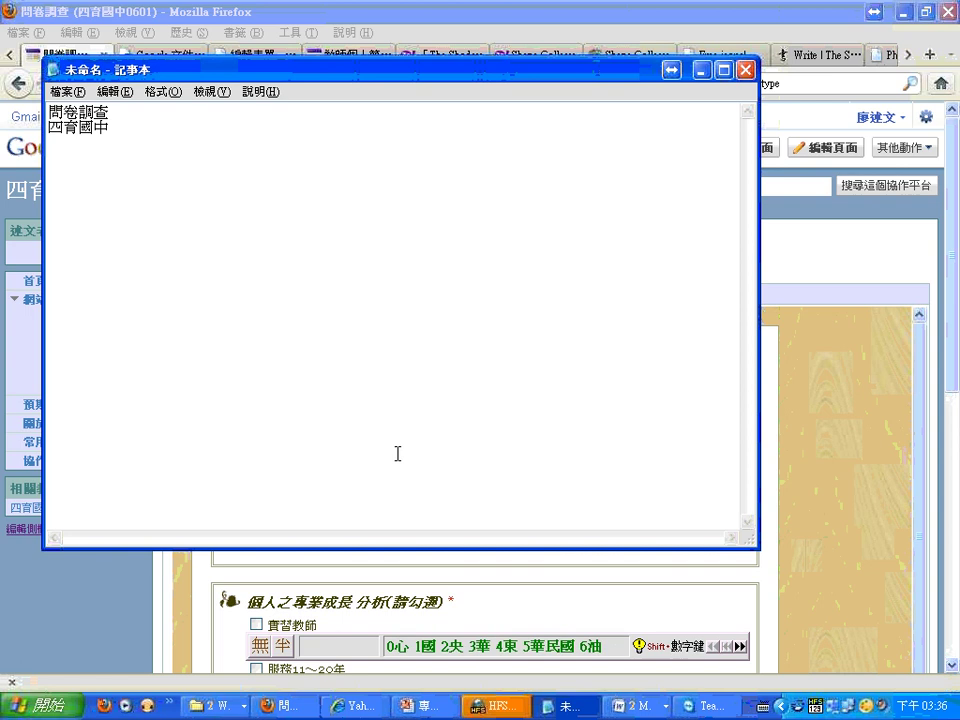
double_click(122, 128)
key(ctrl+c)
click(135, 30)
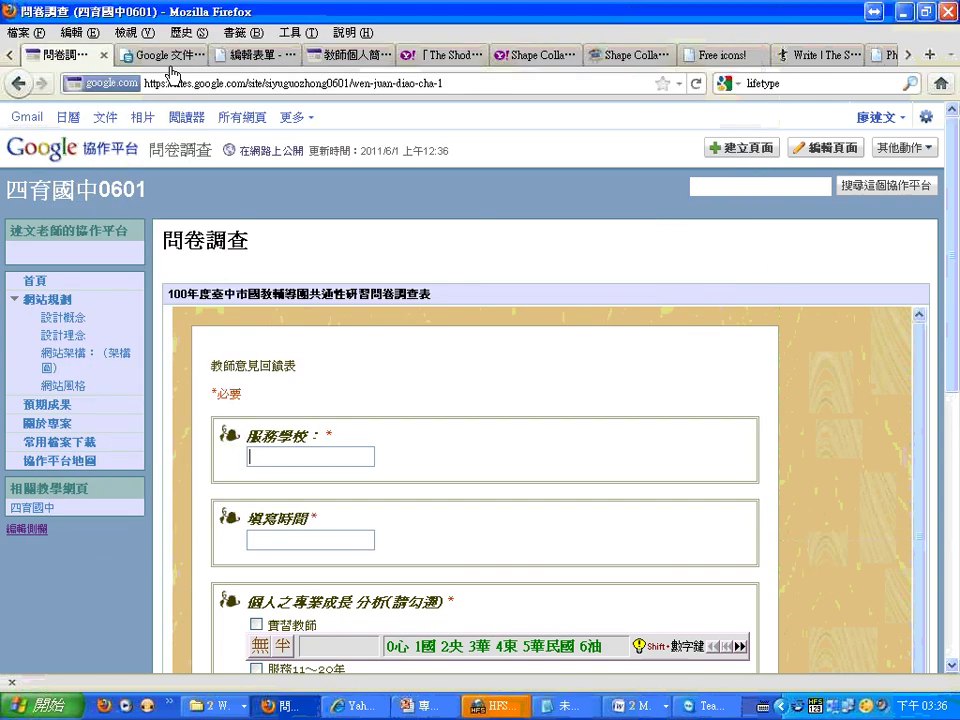
key(ctrl+v)
Enter 2011/6/1 as the 填寫時間 and tick 實習教師 under 個人之專業成長 分析, toggling 服務11～20年 on and off
click(320, 541)
text(2011/)
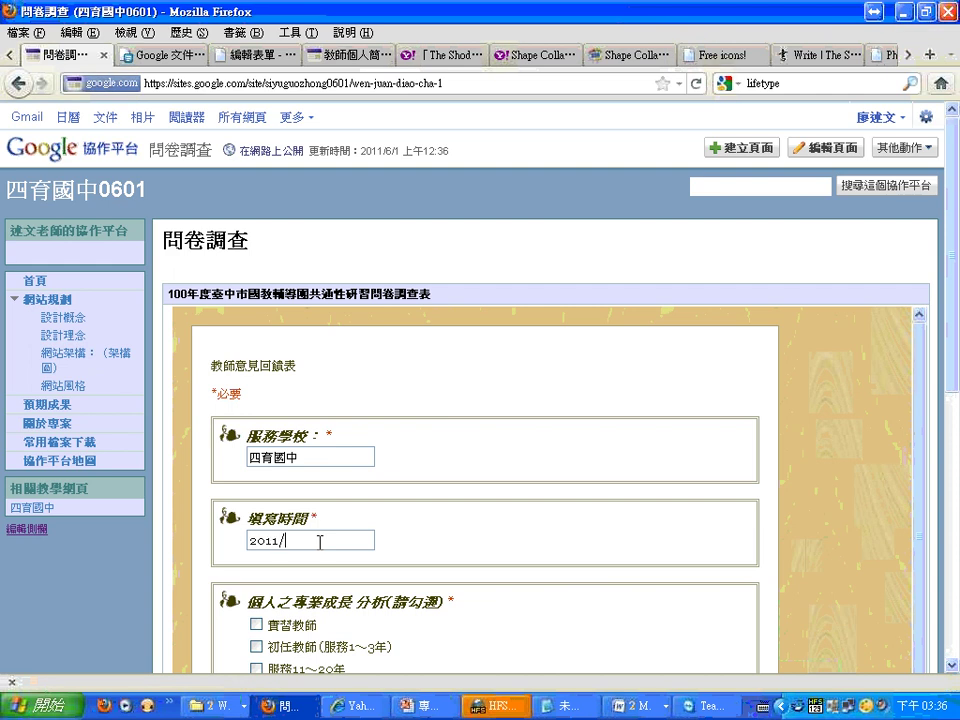
text(6/1)
scroll(955, 483, down, 5)
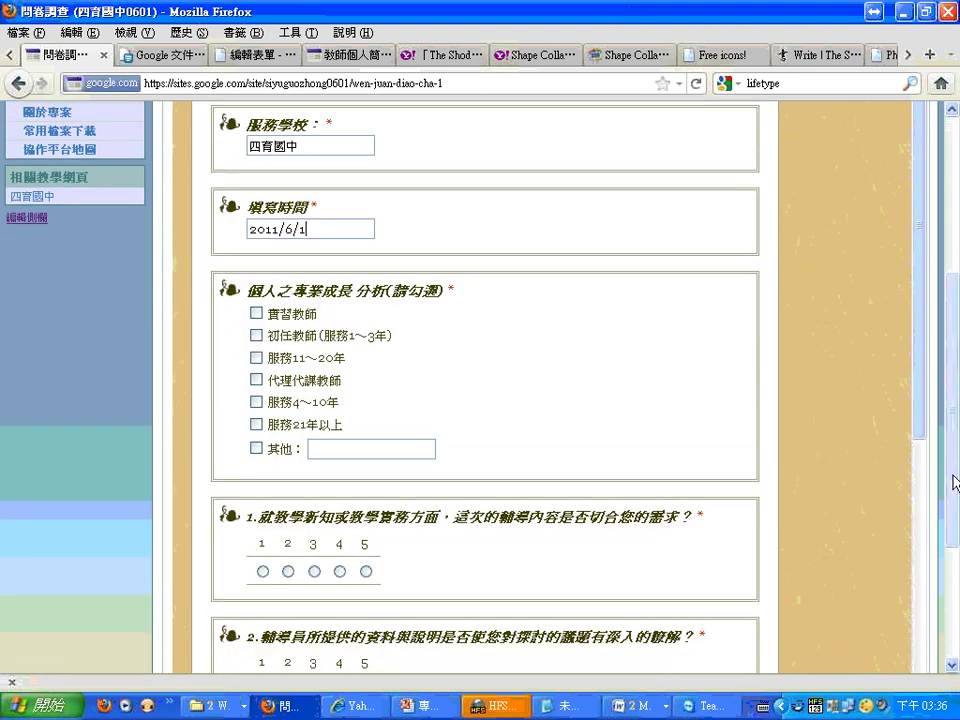
click(256, 314)
click(256, 358)
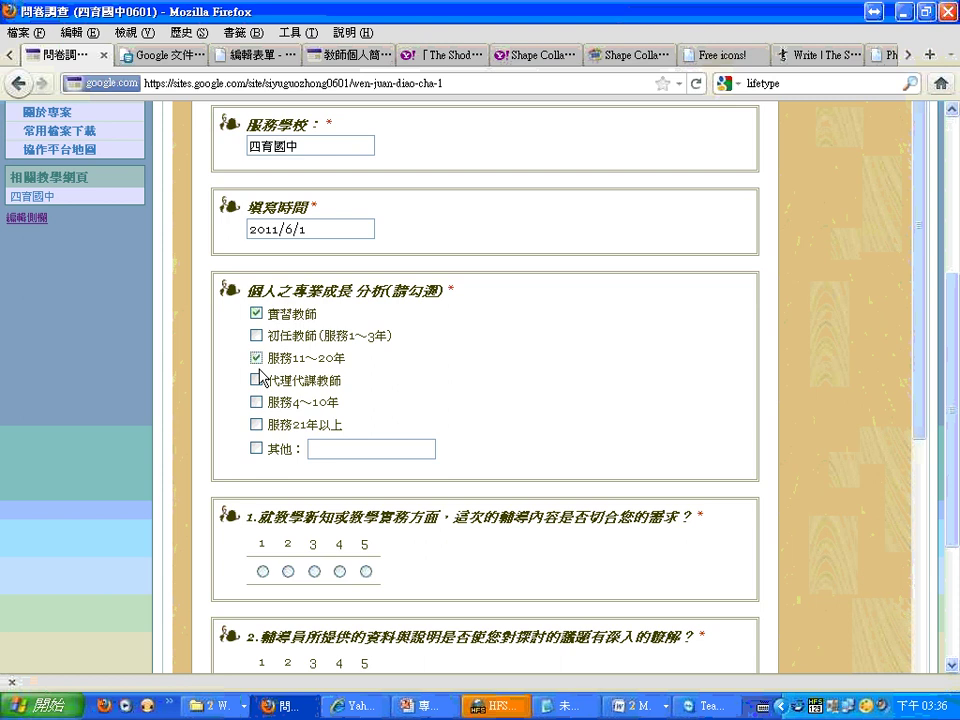
click(256, 358)
Rate all five scale questions 3 and submit the questionnaire
click(316, 572)
drag(921, 407, 922, 531)
click(314, 481)
click(314, 600)
scroll(920, 480, down, 1)
scroll(920, 480, down, 3)
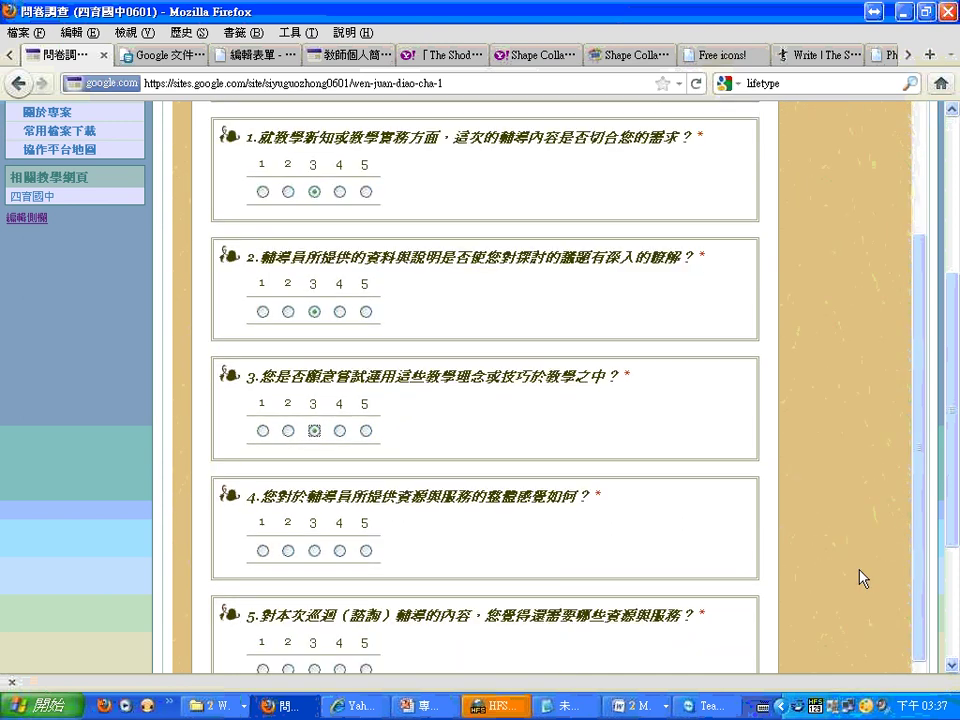
click(314, 551)
scroll(920, 570, down, 2)
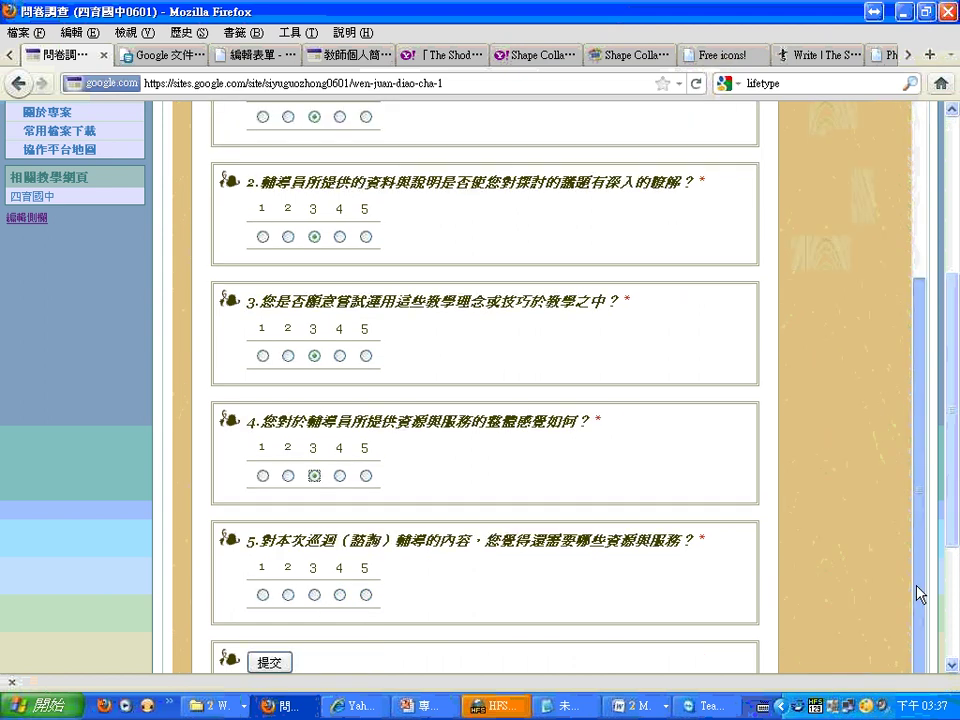
click(314, 575)
click(272, 645)
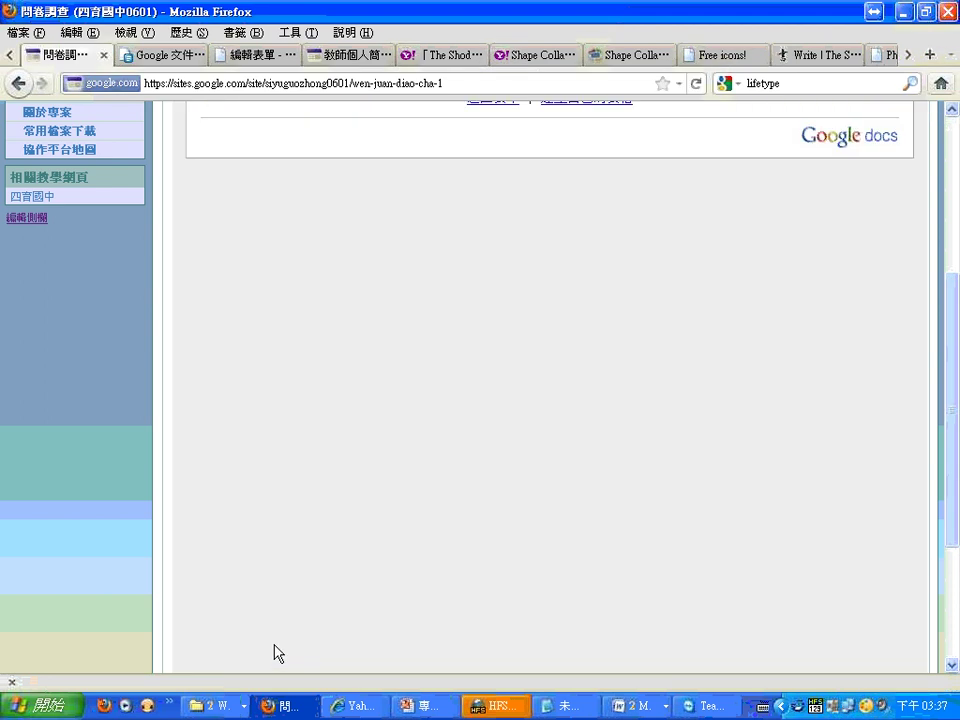
Check the submission message in the embedded questionnaire and close the form editor page
drag(952, 285, 939, 193)
drag(372, 297, 197, 300)
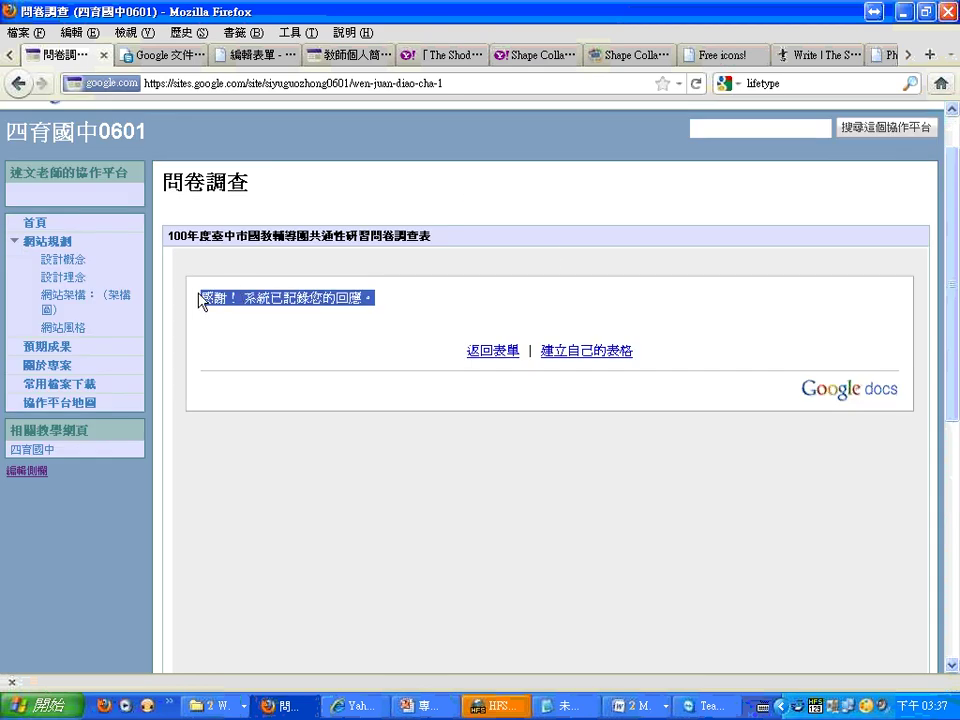
click(293, 62)
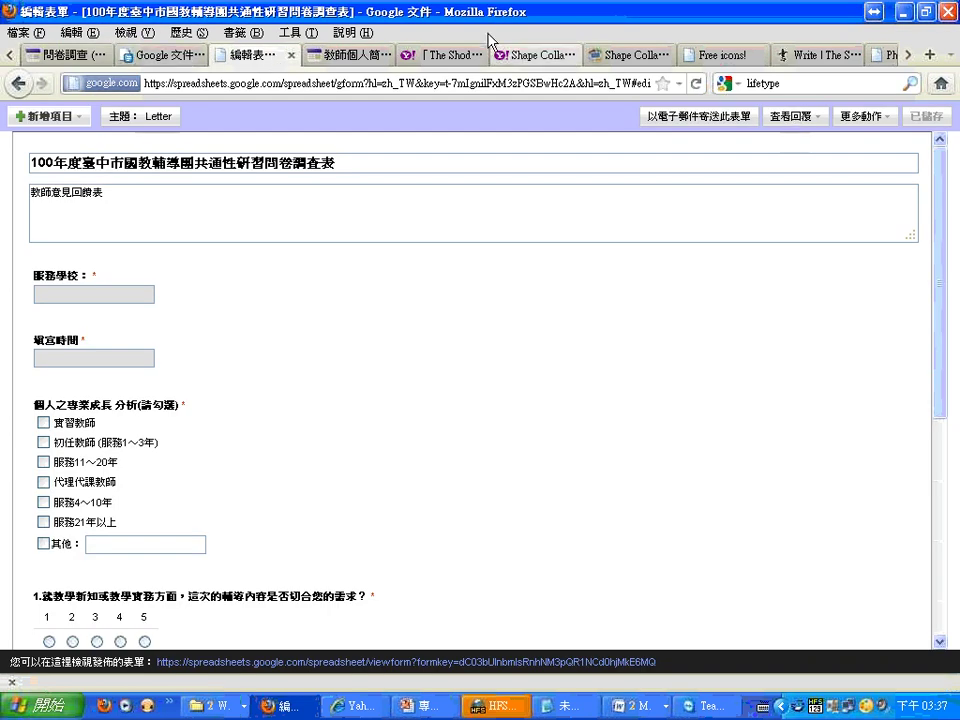
click(291, 56)
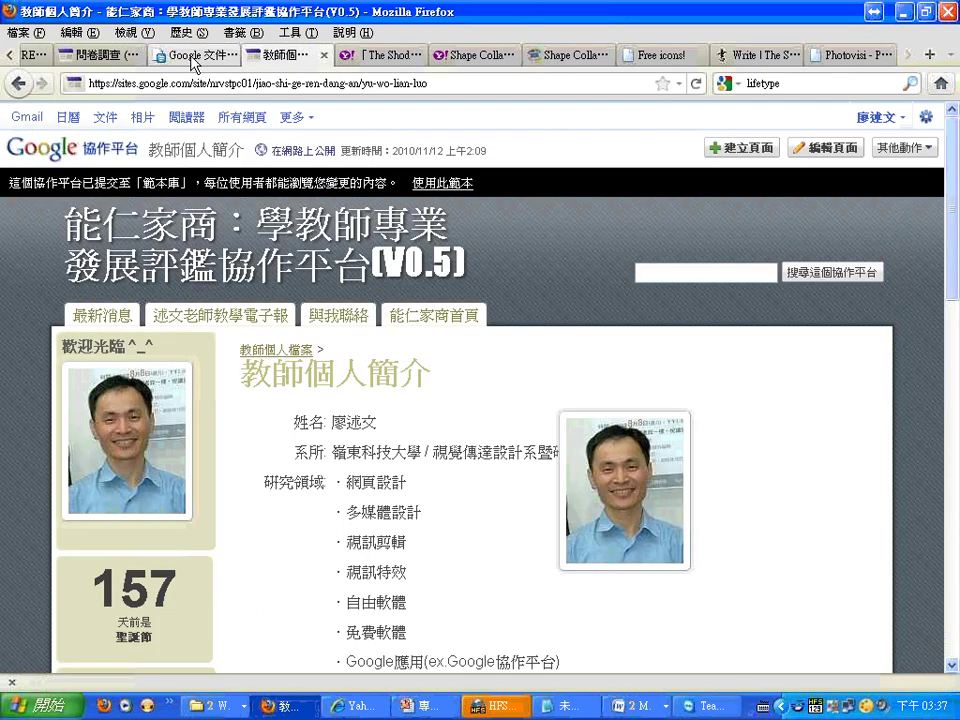
Open the 100年度臺中市國教輔導團共通性研習問卷調查表 spreadsheet from Google Docs and review its response summary down to the 每天回應數量 chart
click(172, 58)
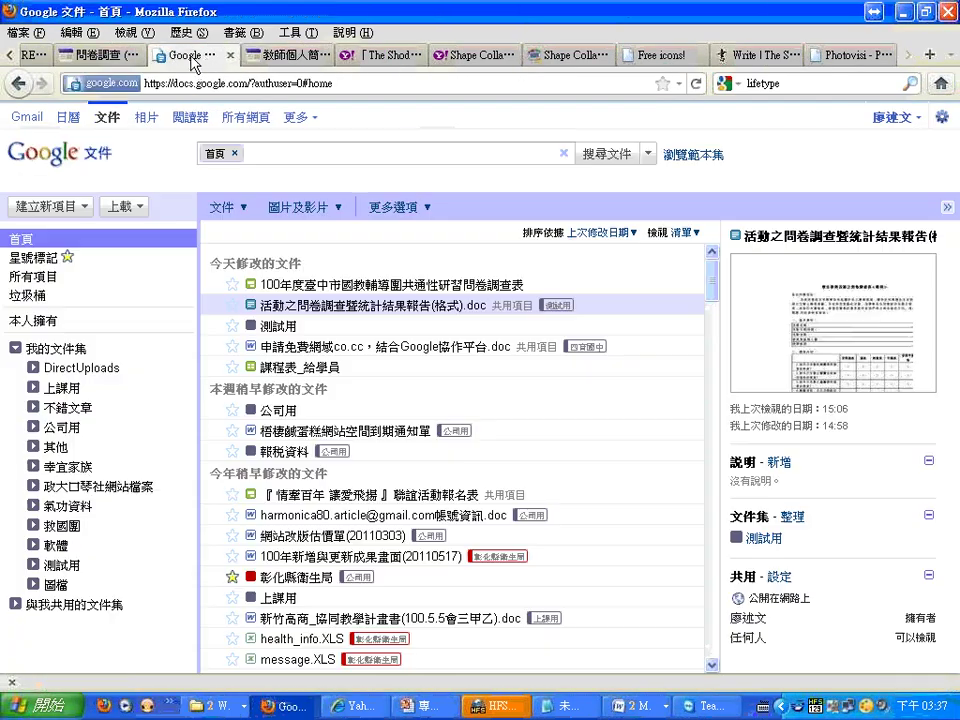
click(362, 287)
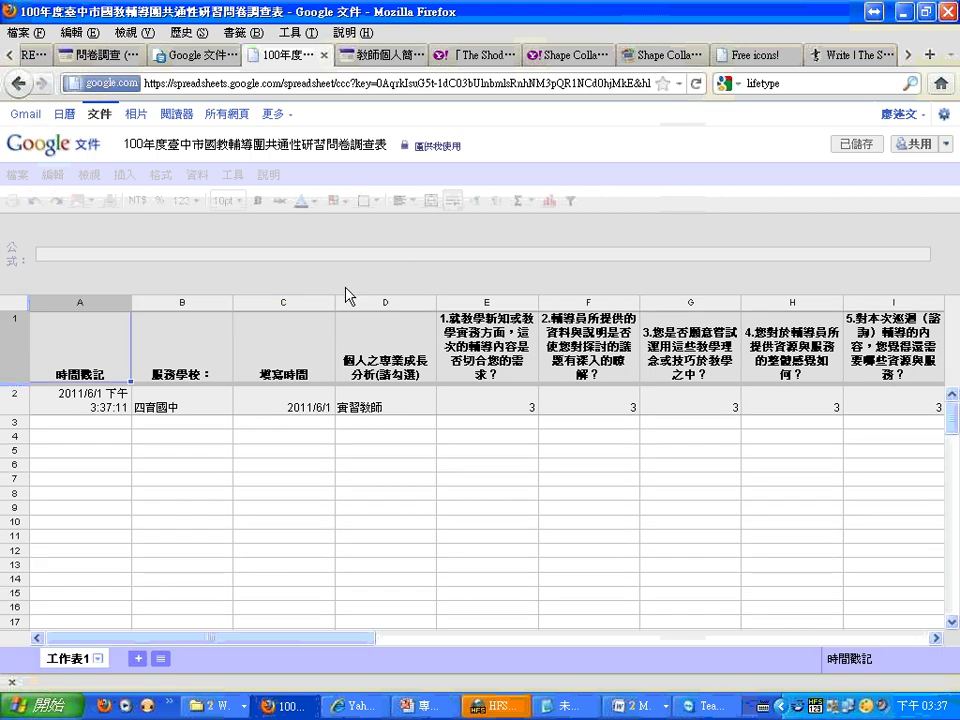
click(270, 177)
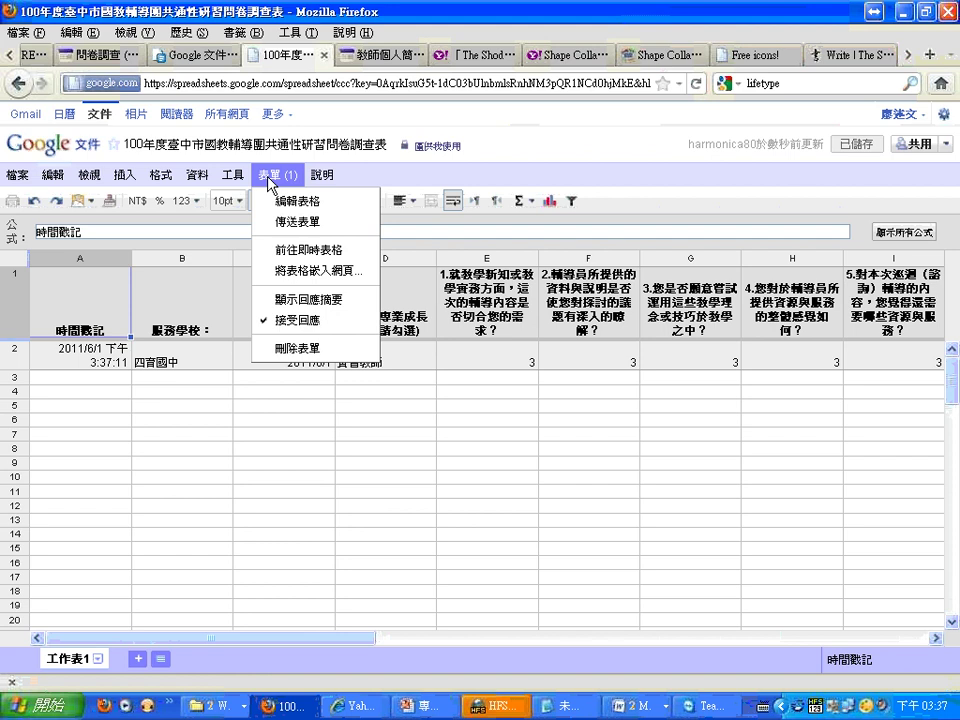
click(295, 300)
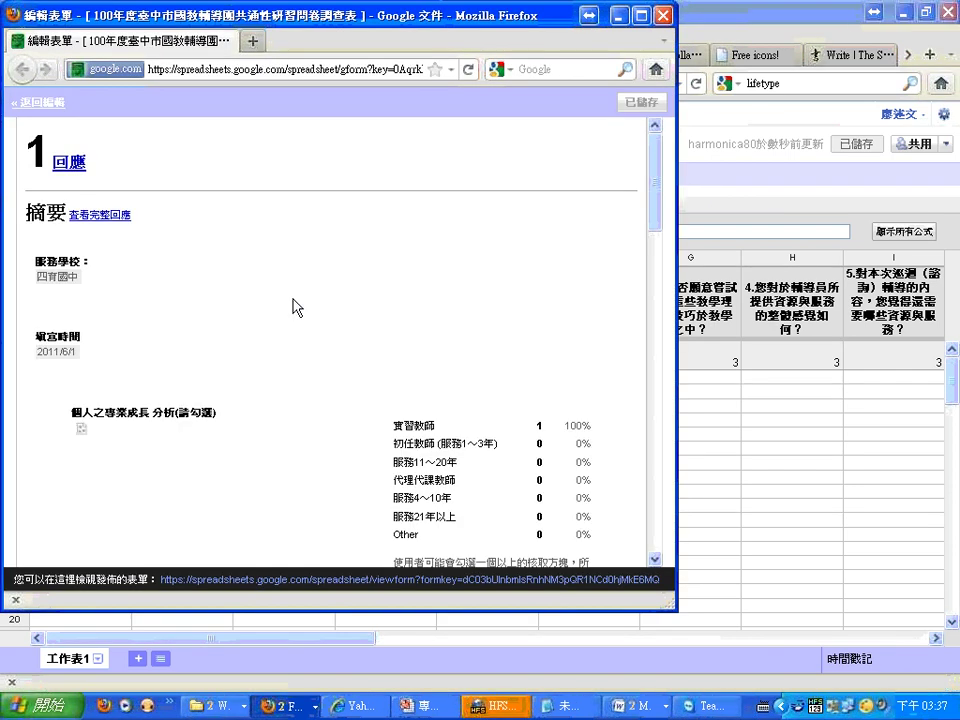
drag(658, 180, 658, 222)
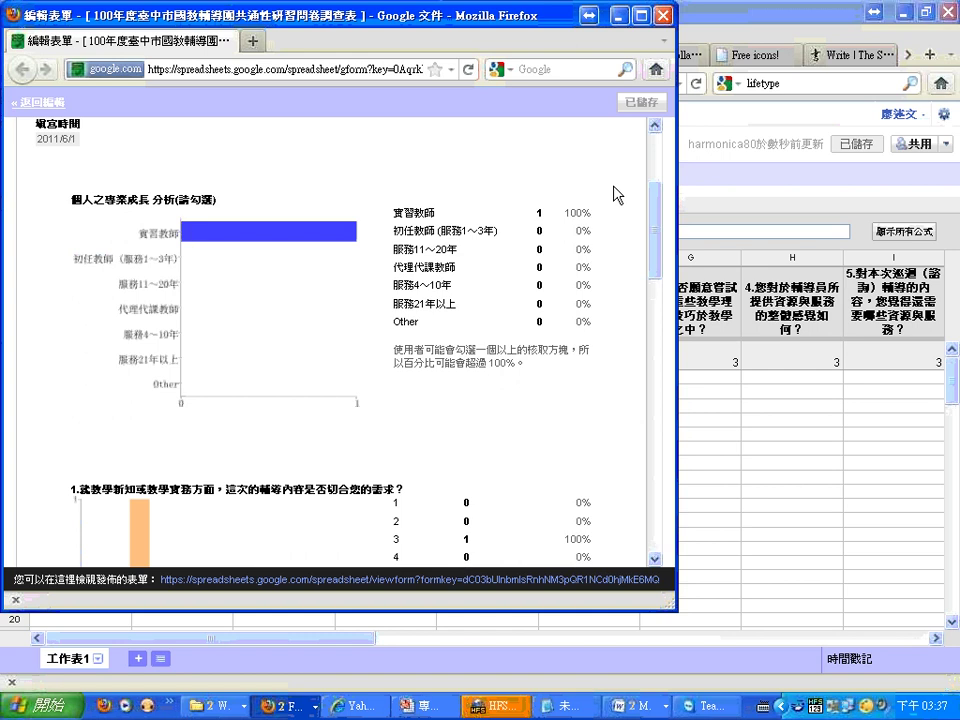
drag(658, 206, 660, 465)
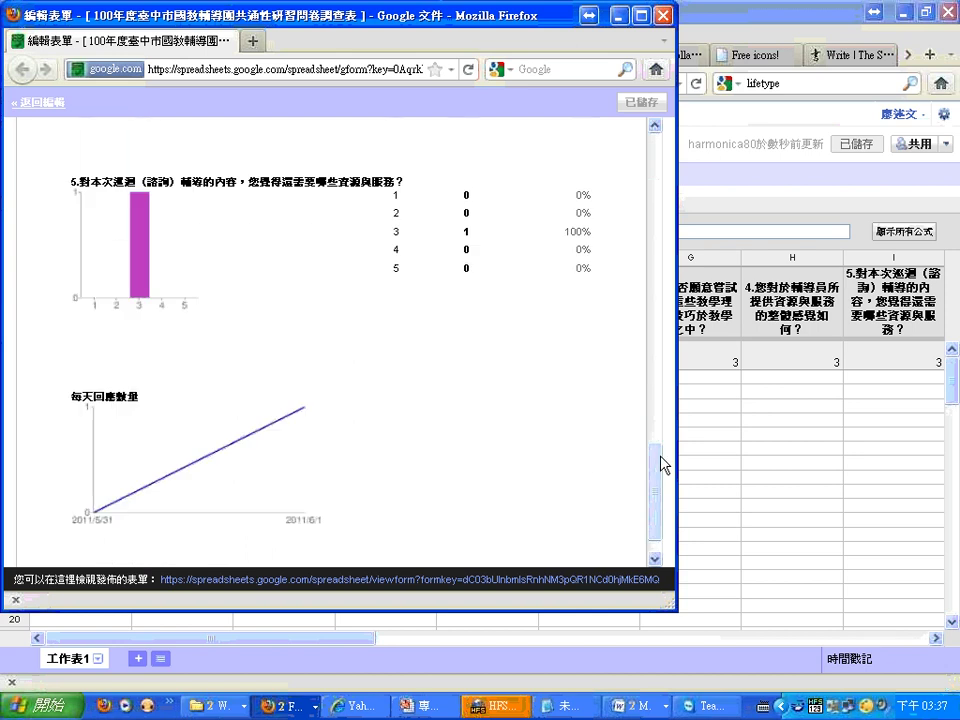